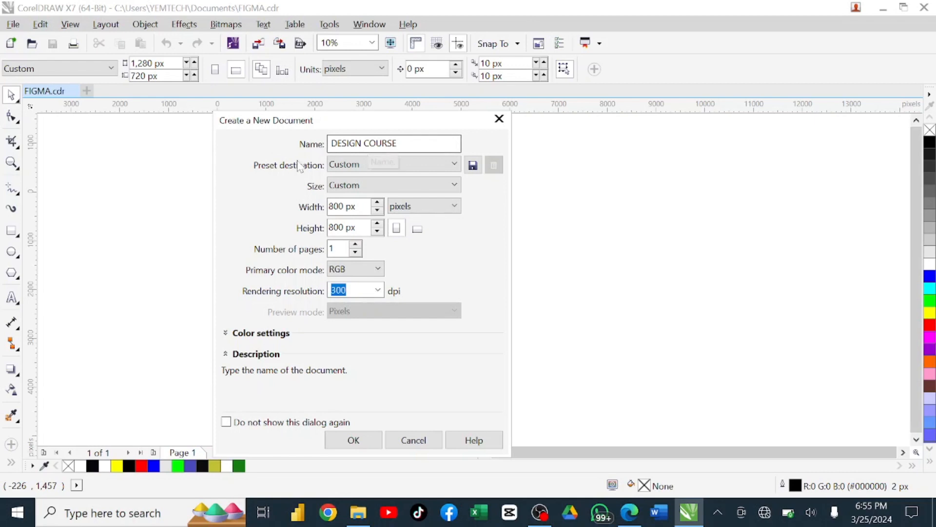
left_click(454, 165)
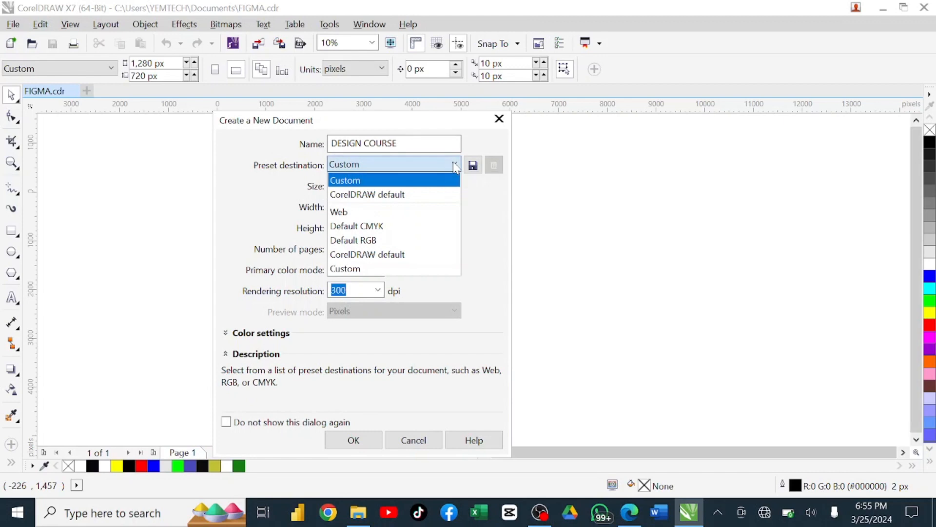
left_click(457, 167)
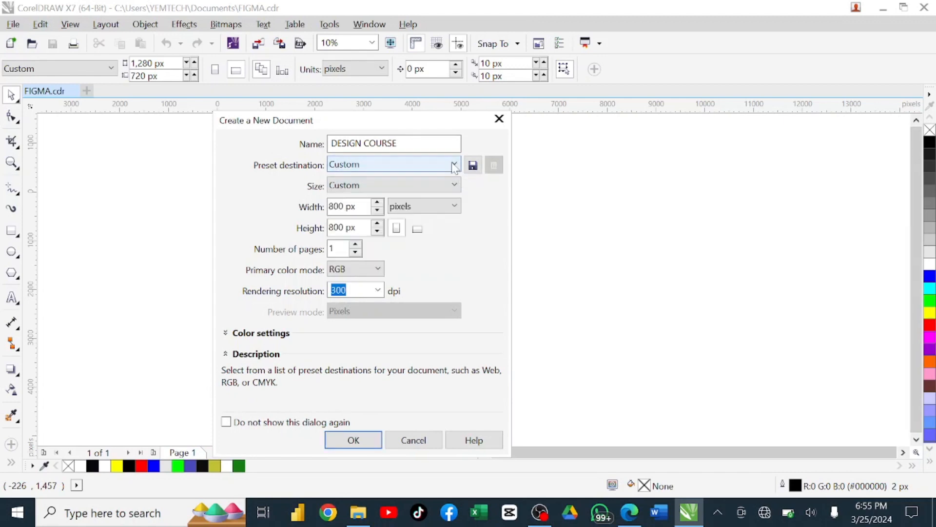
left_click(454, 184)
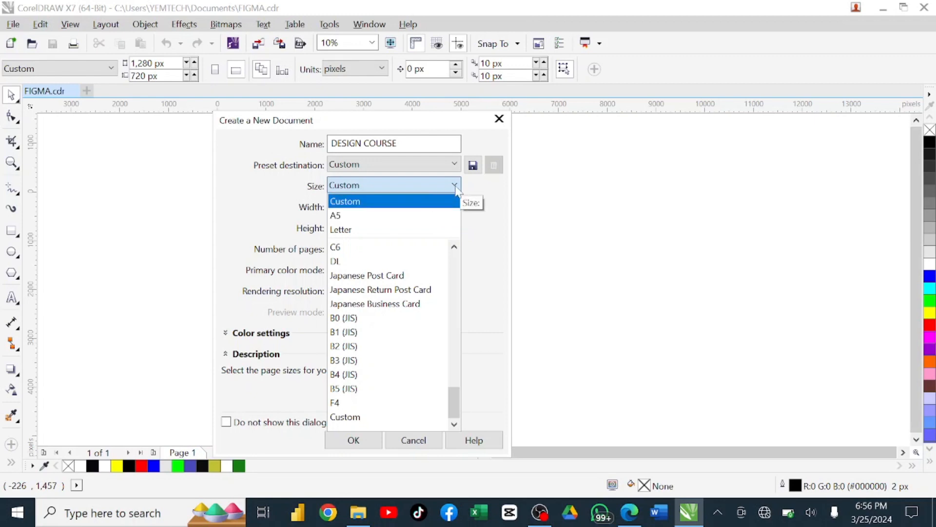
left_click(455, 187)
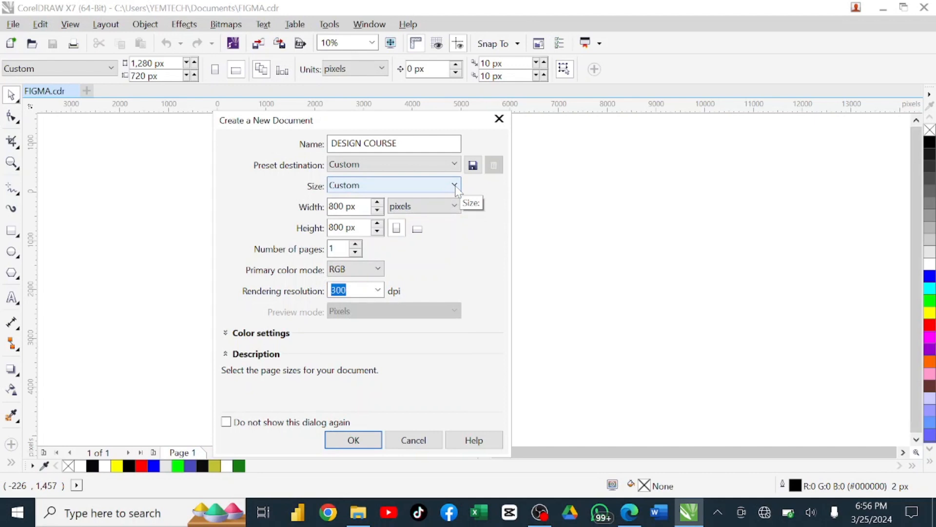
Set the new document's width and height to 2000 px each, keeping pixels as the unit
left_click(343, 206)
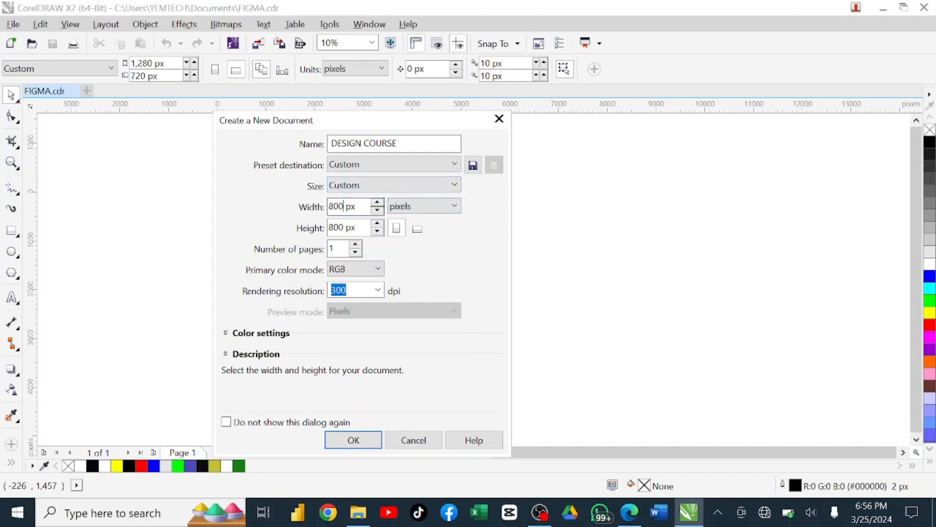
double_click(341, 206)
type("2000")
key("Tab")
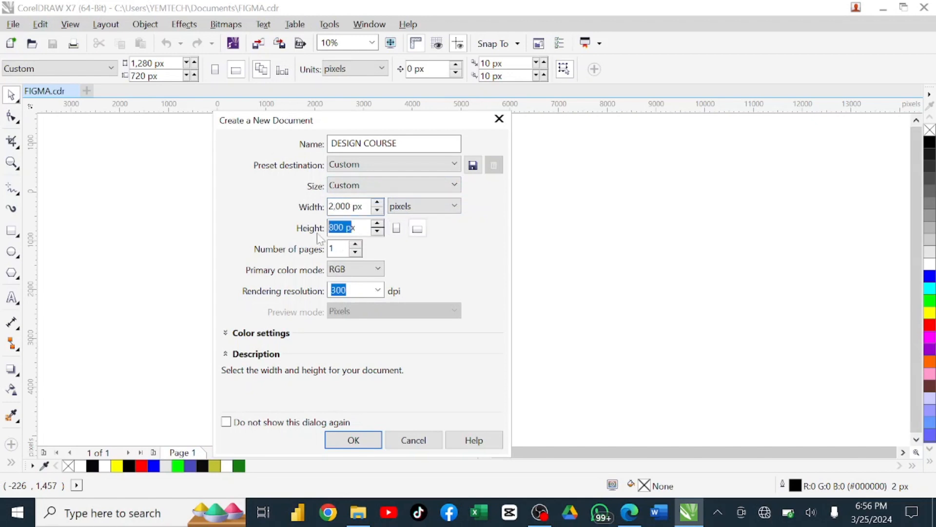
type("2000")
left_click(454, 207)
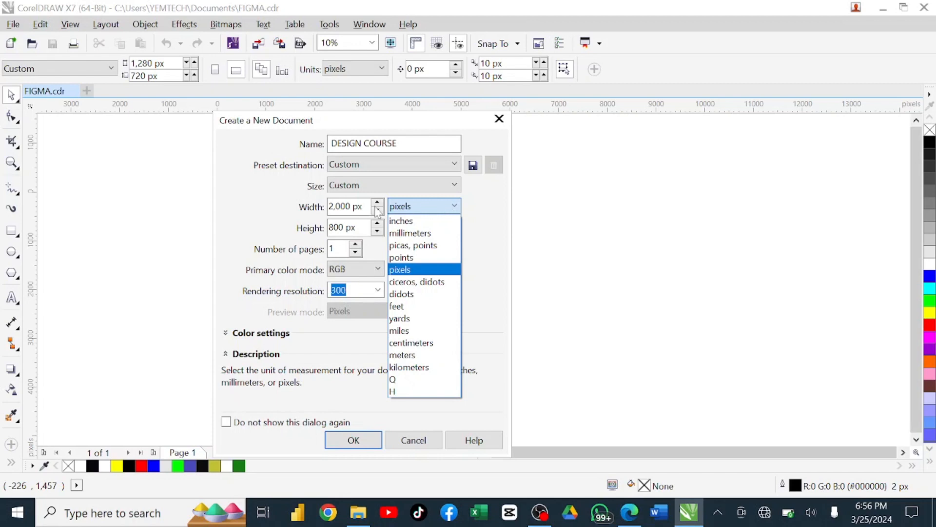
left_click(183, 200)
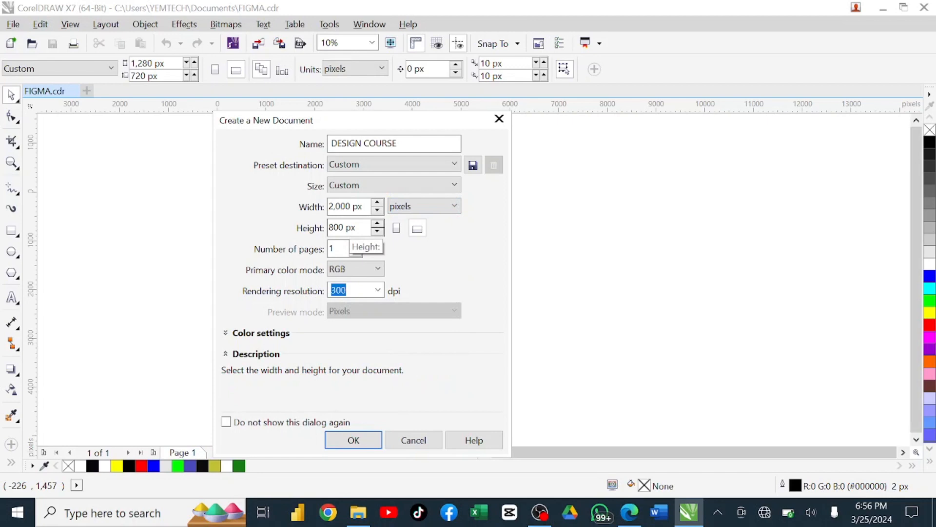
left_click_drag(346, 227, 328, 227)
type("2")
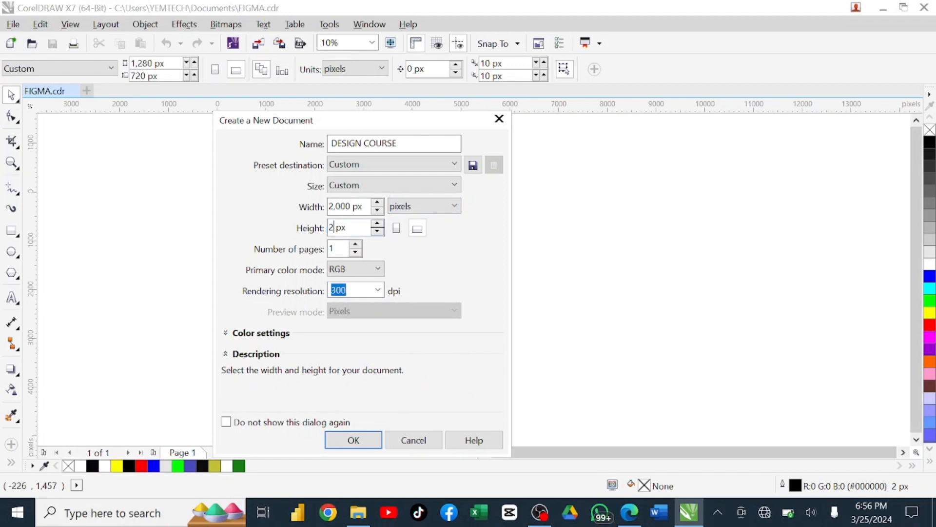
type("000")
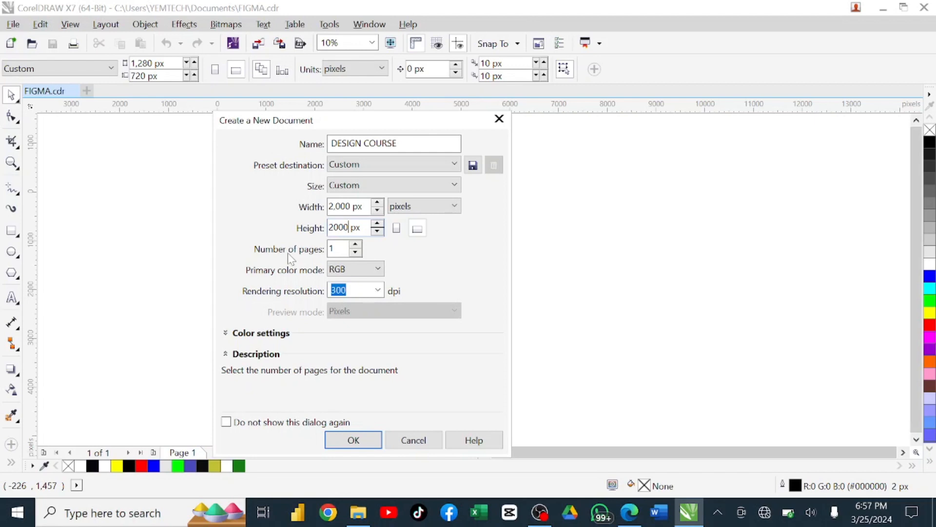
Keep RGB as the primary color mode and create the DESIGN COURSE document
left_click(378, 270)
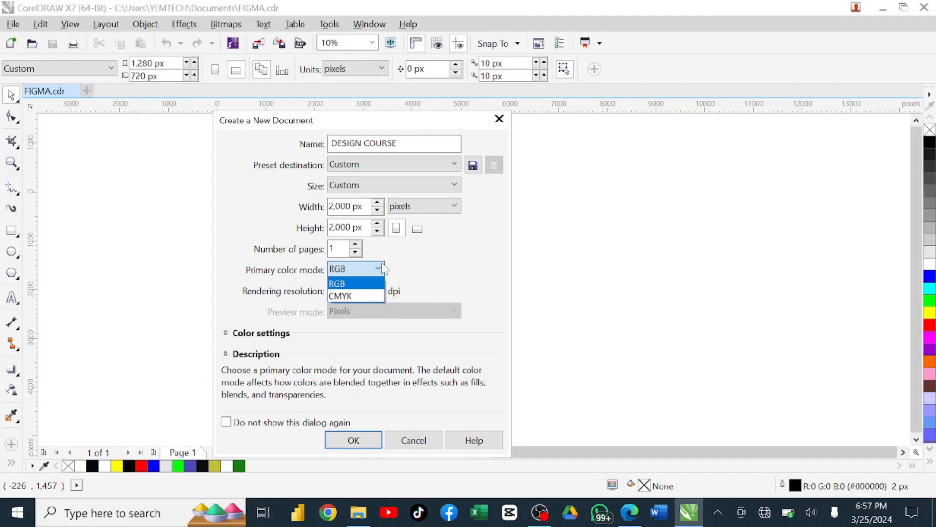
left_click(379, 270)
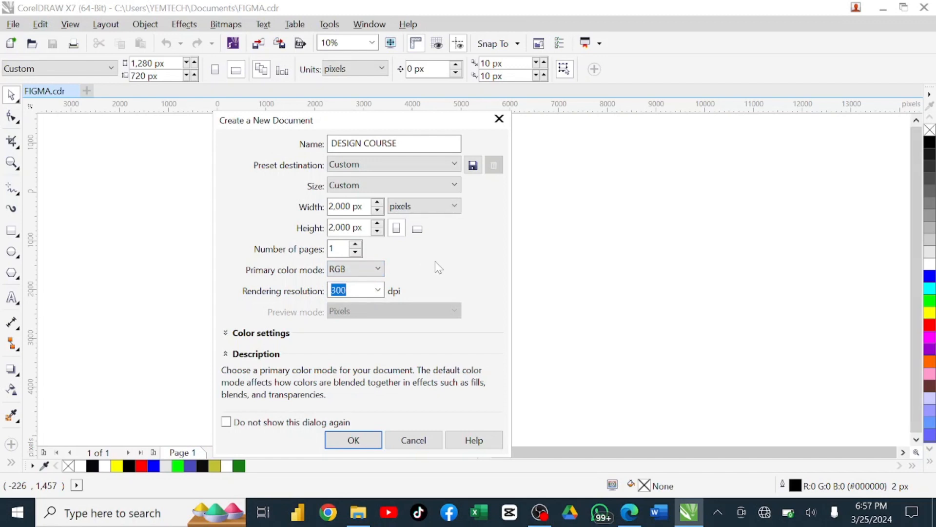
left_click(354, 439)
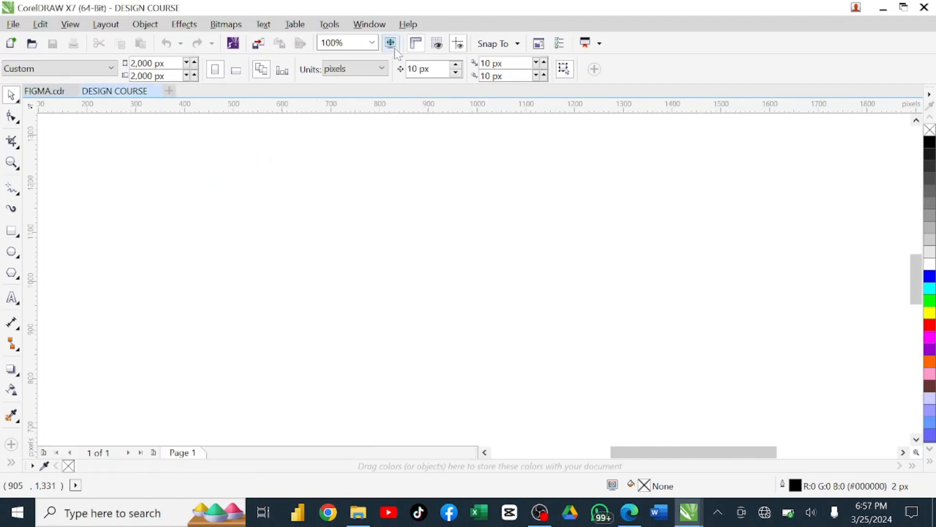
Add a rectangle matching the full 2,000 x 2,000 px page, then return to the Pick tool
left_click(371, 43)
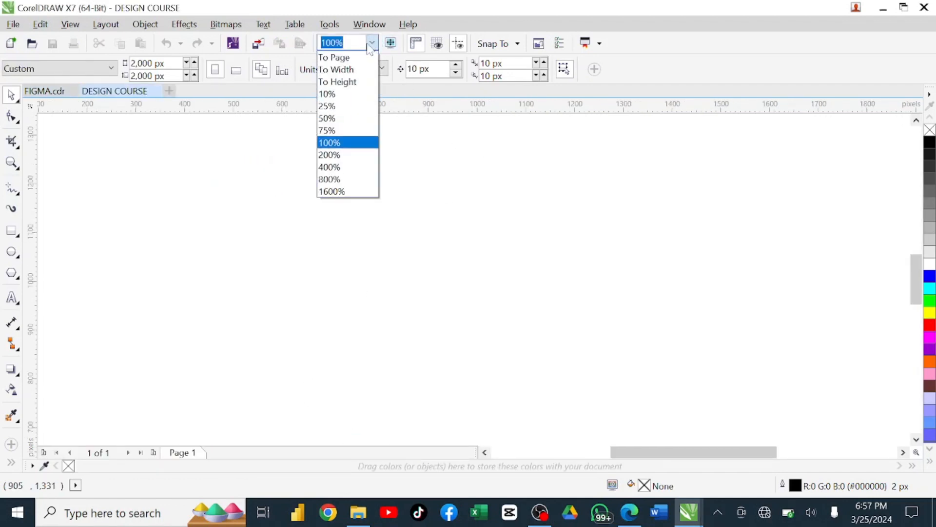
left_click(360, 58)
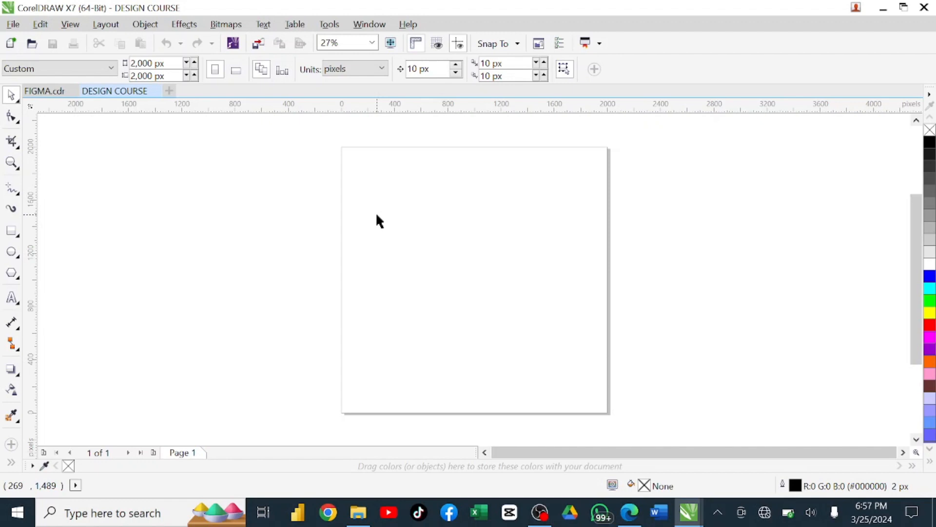
double_click(12, 231)
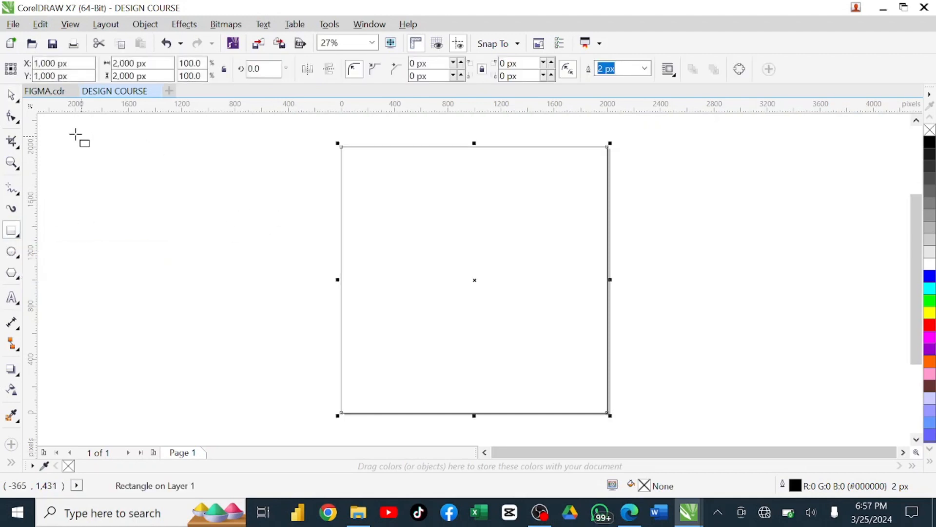
left_click(12, 95)
left_click(447, 210)
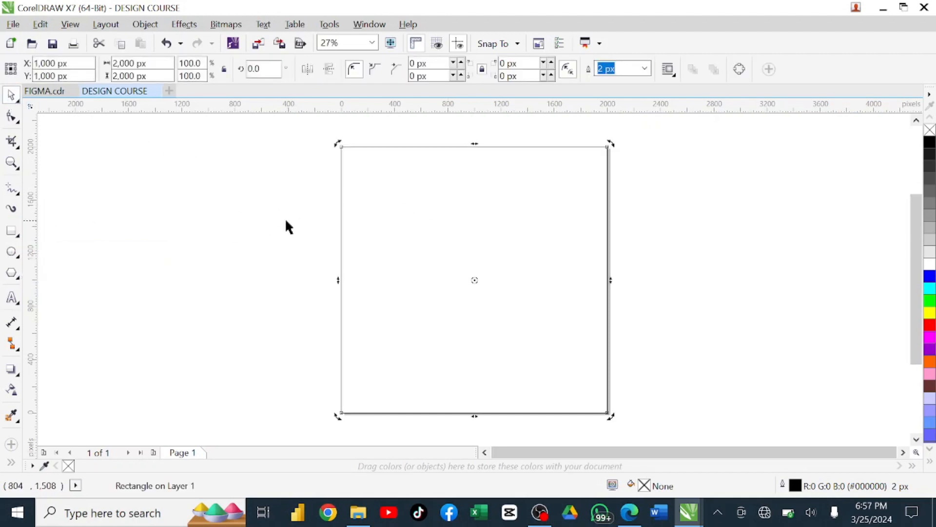
left_click(380, 216)
left_click(230, 223)
left_click(365, 219)
left_click(246, 224)
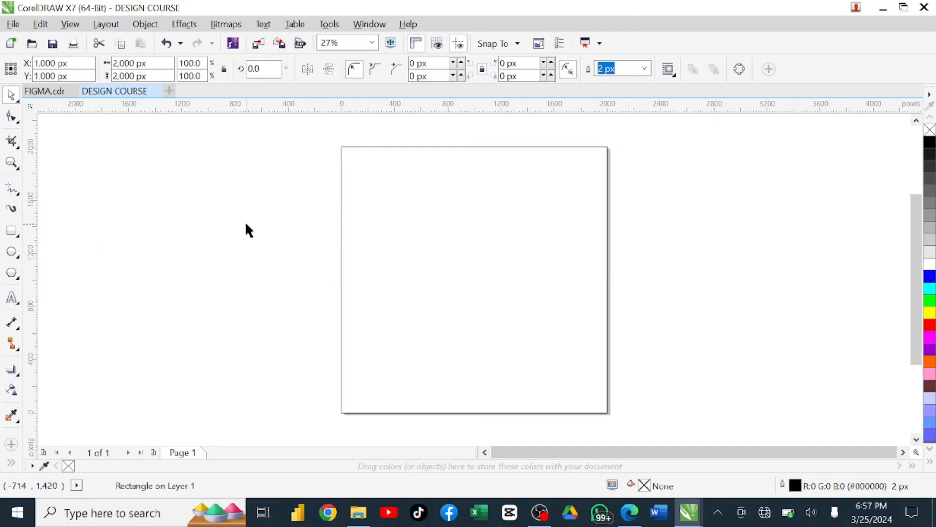
left_click(421, 221)
left_click(287, 236)
left_click(411, 234)
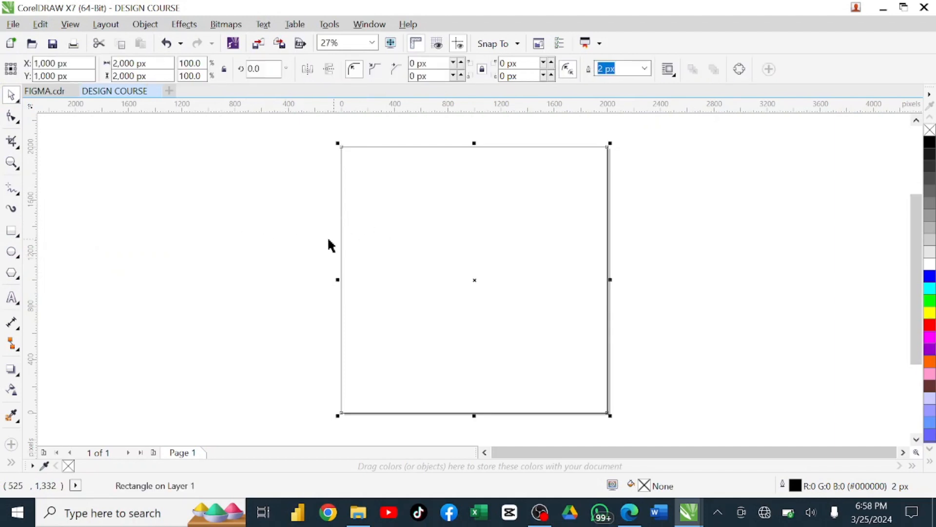
left_click(243, 246)
left_click(381, 236)
left_click(216, 242)
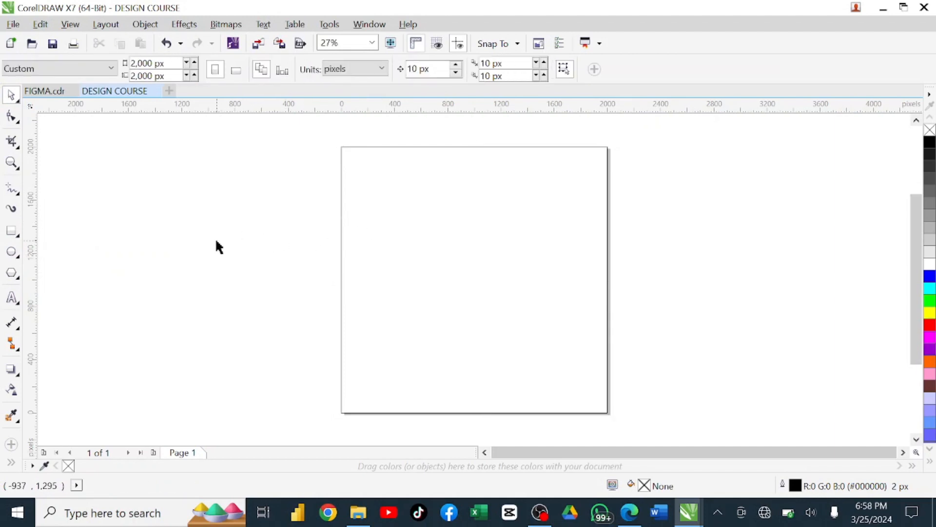
Examine the available commands for files, editing, view, layout, objects, effects, bitmaps, tables and tools
left_click(12, 25)
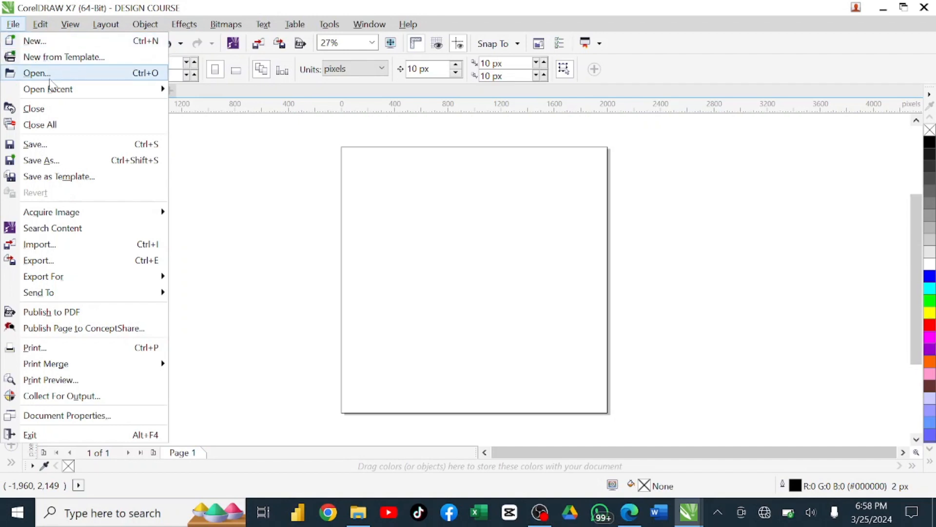
mouse_move(52, 90)
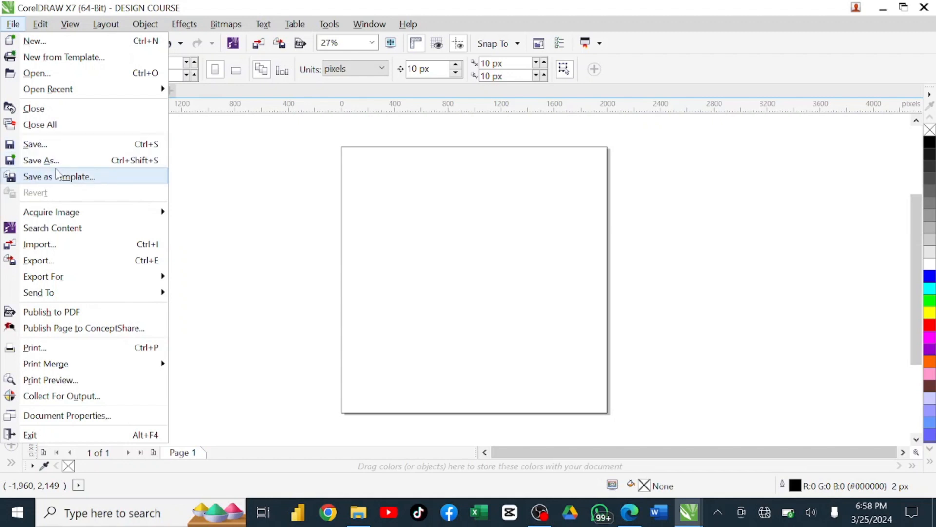
left_click(206, 184)
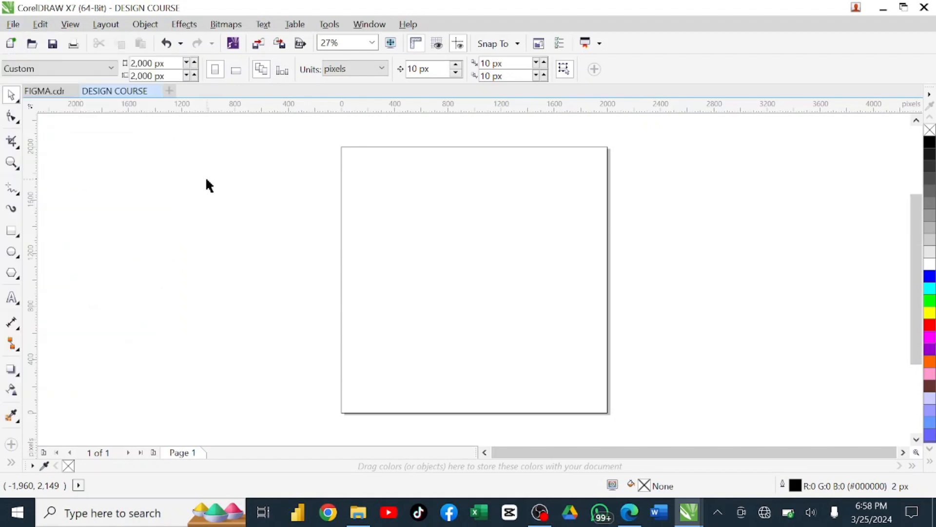
left_click(49, 27)
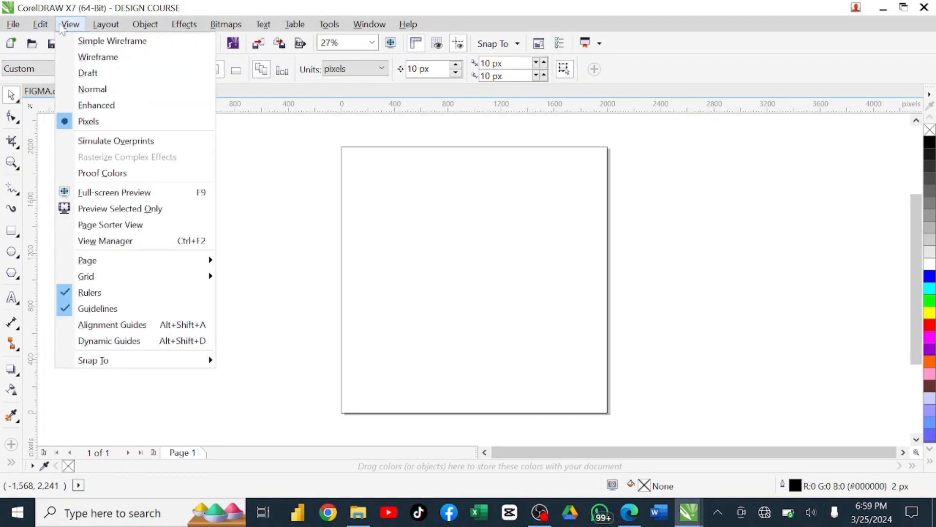
mouse_move(41, 32)
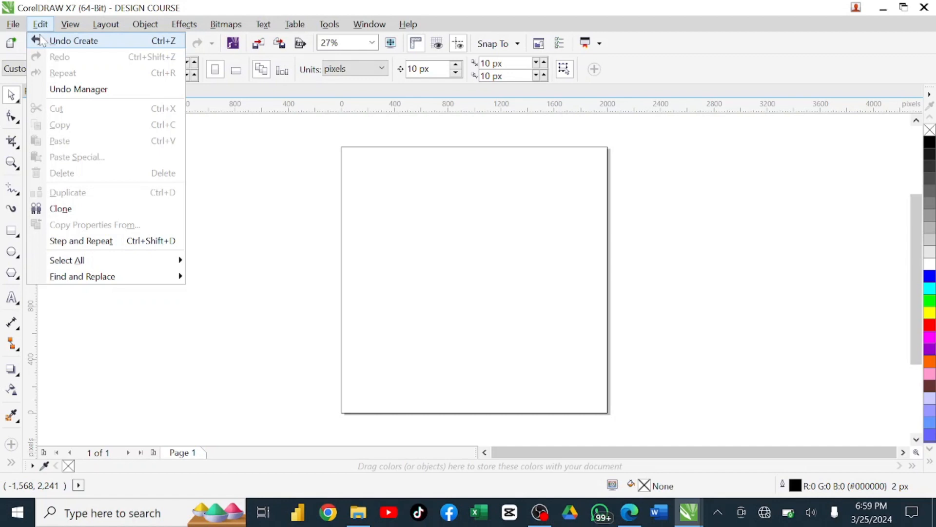
left_click(41, 40)
left_click(104, 26)
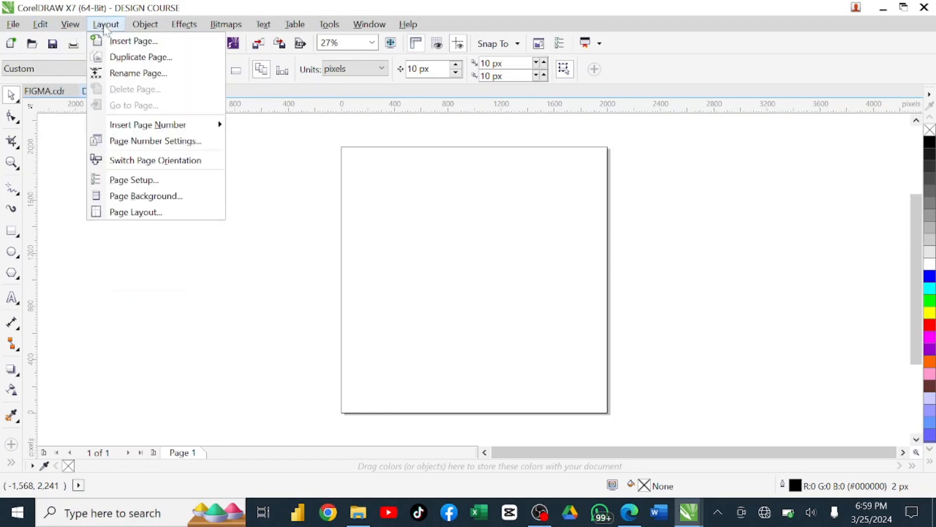
mouse_move(141, 30)
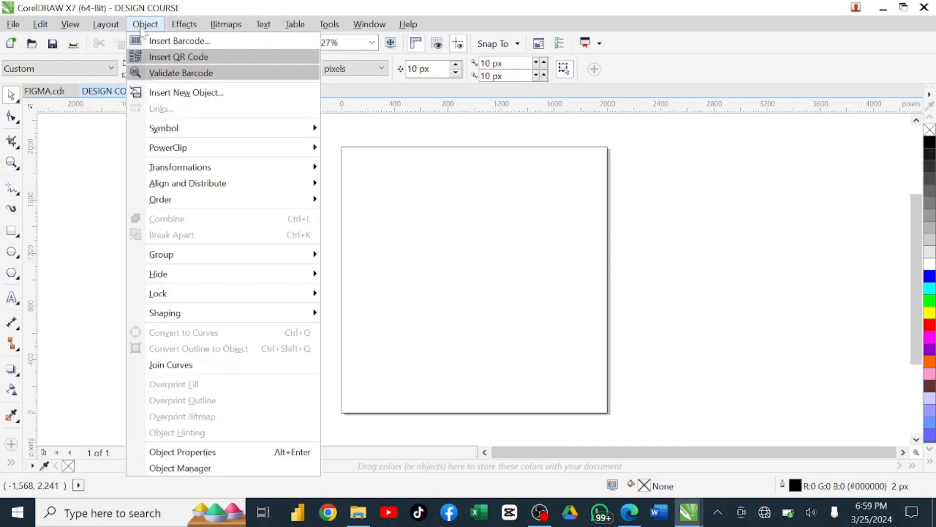
mouse_move(171, 28)
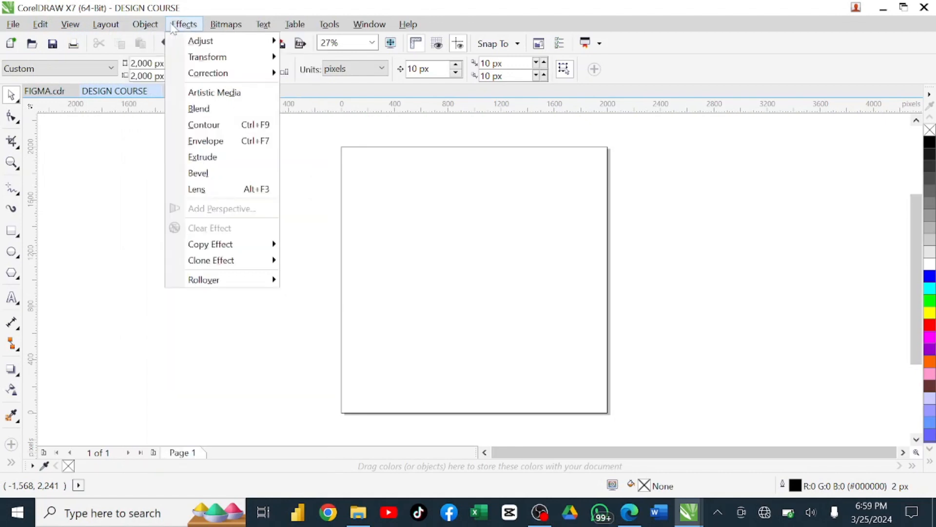
mouse_move(213, 29)
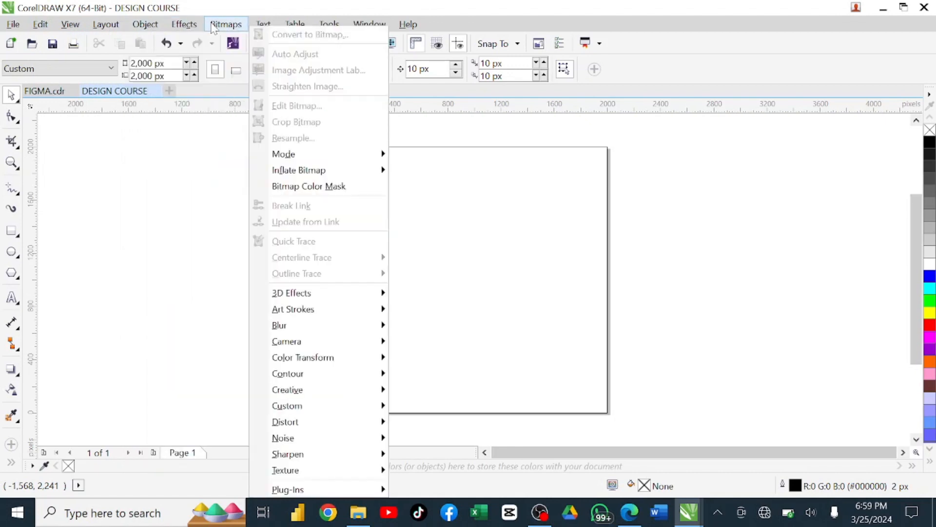
mouse_move(276, 30)
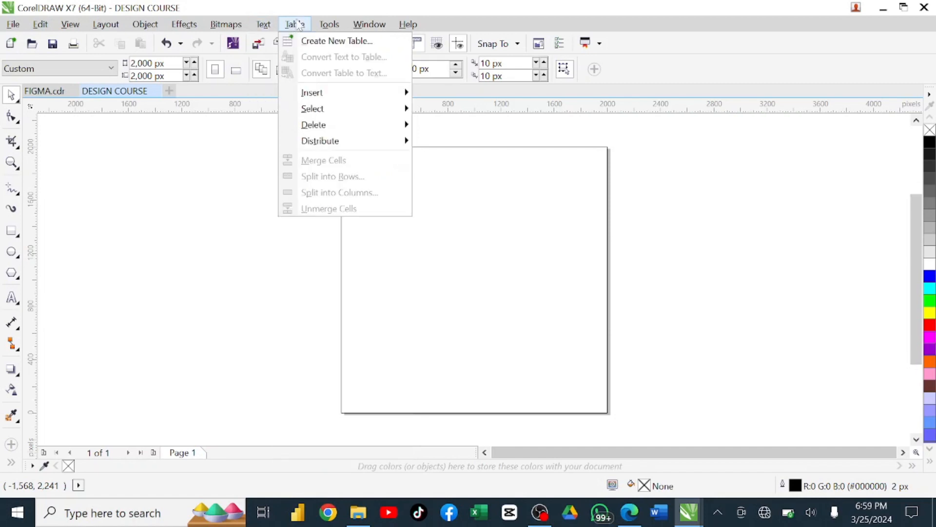
mouse_move(333, 29)
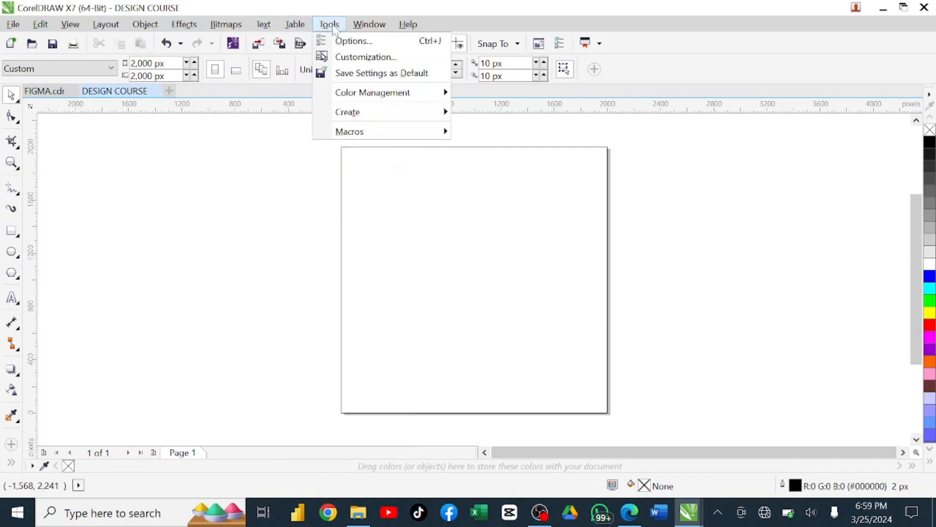
key("Escape")
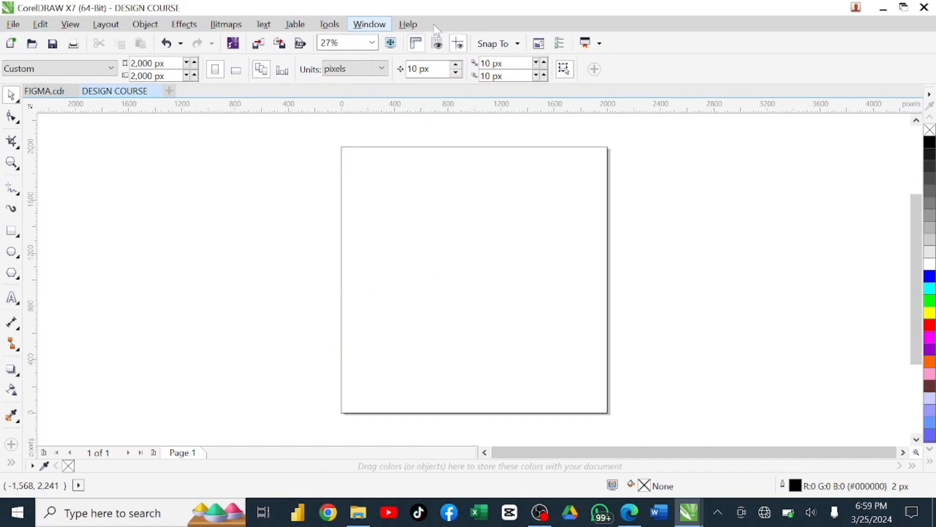
left_click(224, 206)
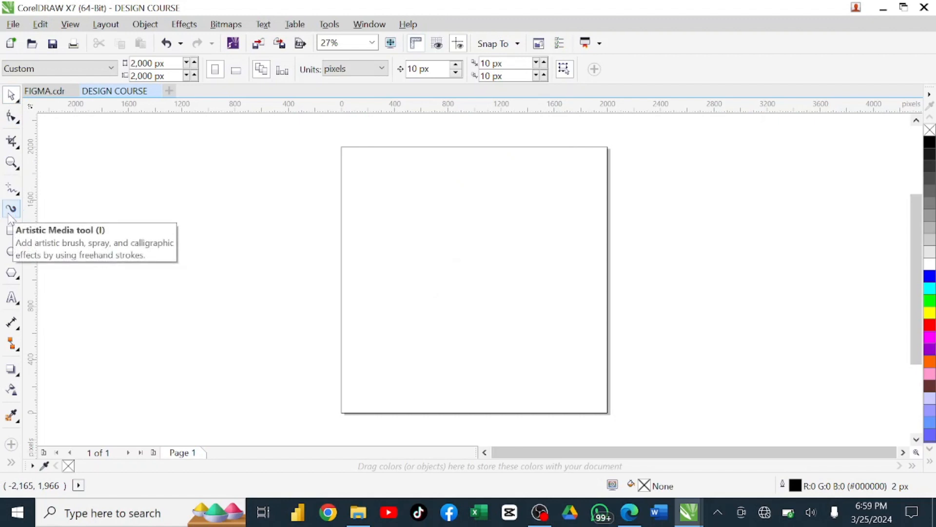
Select the page-sized rectangle and move it around, placing its centre at about X 1,018 px, Y 1,003 px
double_click(11, 96)
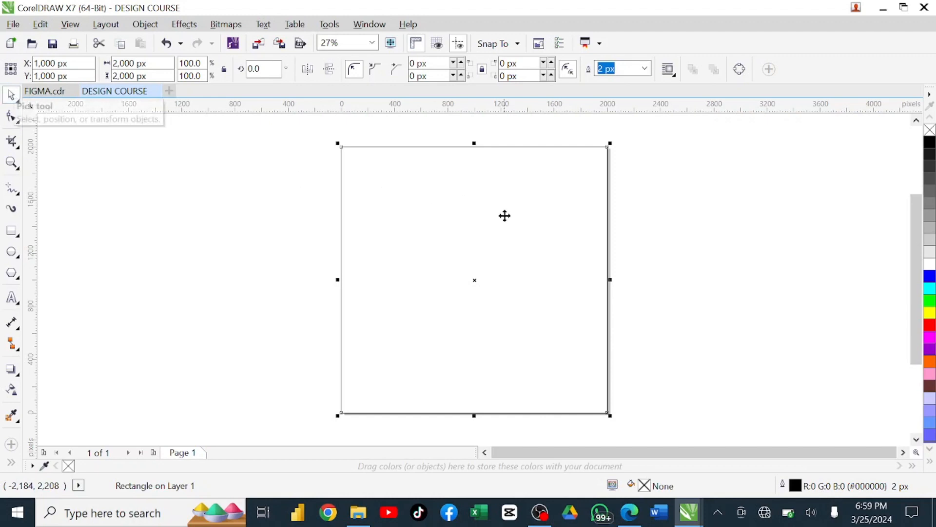
left_click_drag(504, 215, 352, 224)
left_click_drag(352, 225, 433, 230)
Try reshaping the page-sized rectangle's corners with the Shape tool, undo the change and return to the Pick tool
left_click(12, 117)
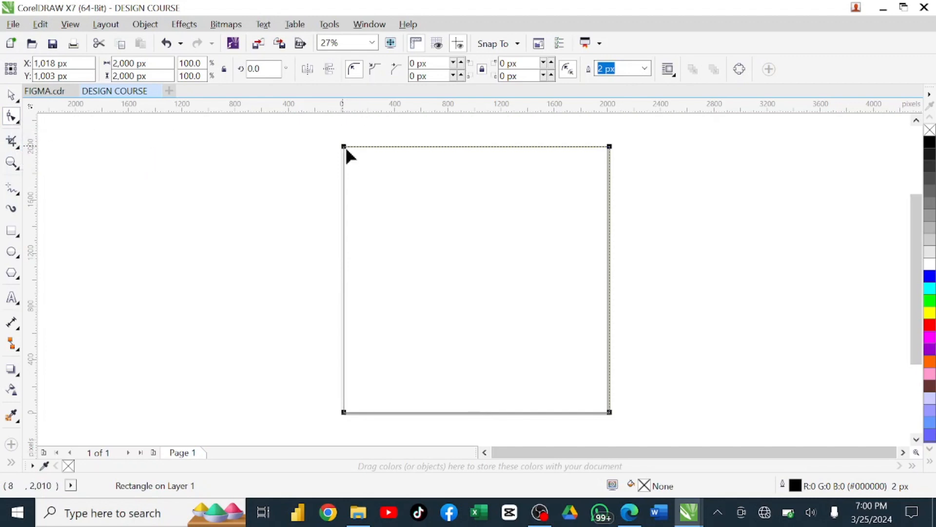
left_click_drag(345, 146, 463, 372)
key("ctrl+z")
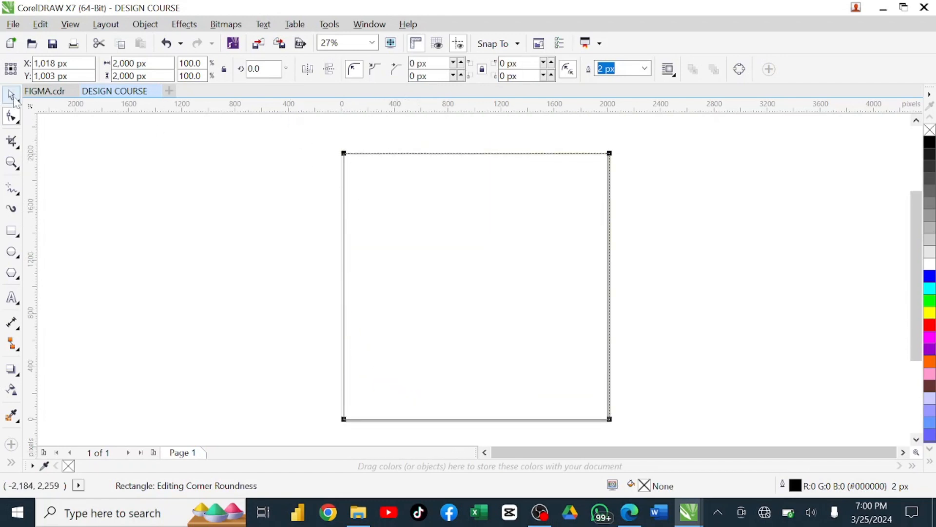
left_click(12, 95)
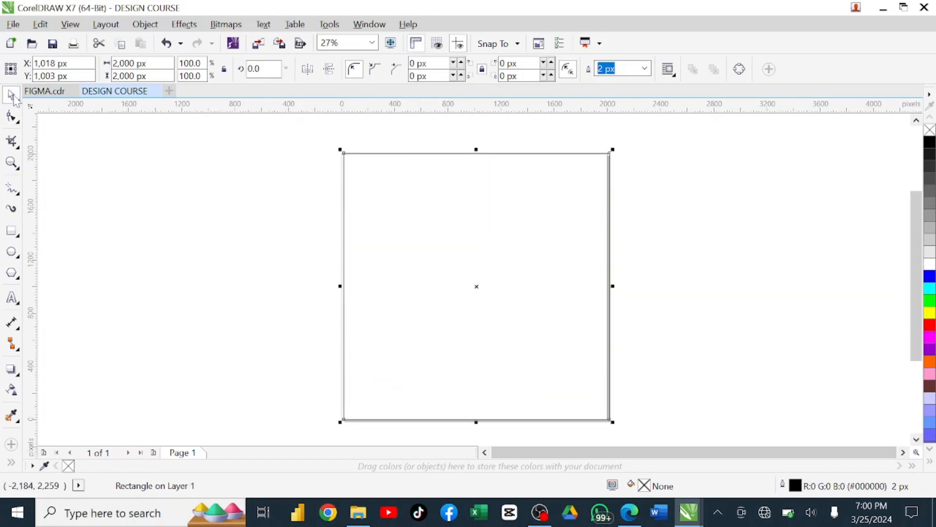
left_click(12, 142)
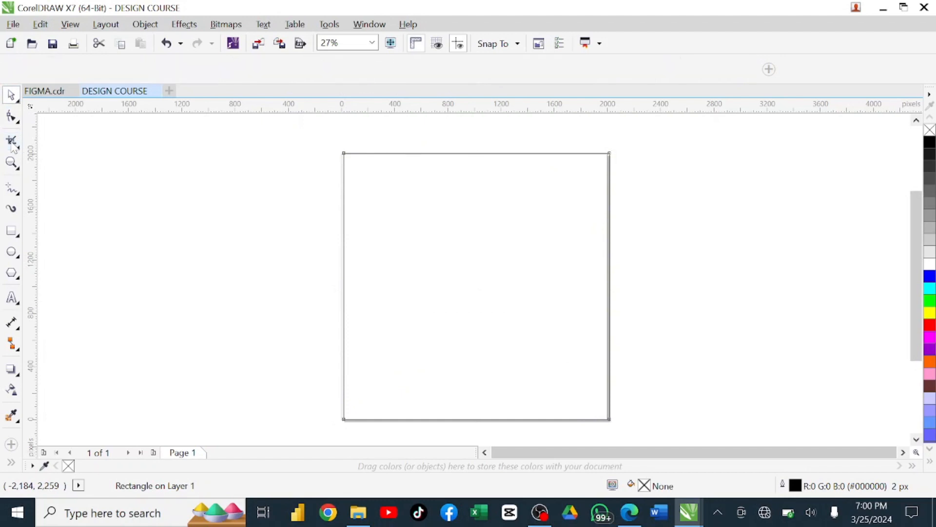
left_click(12, 94)
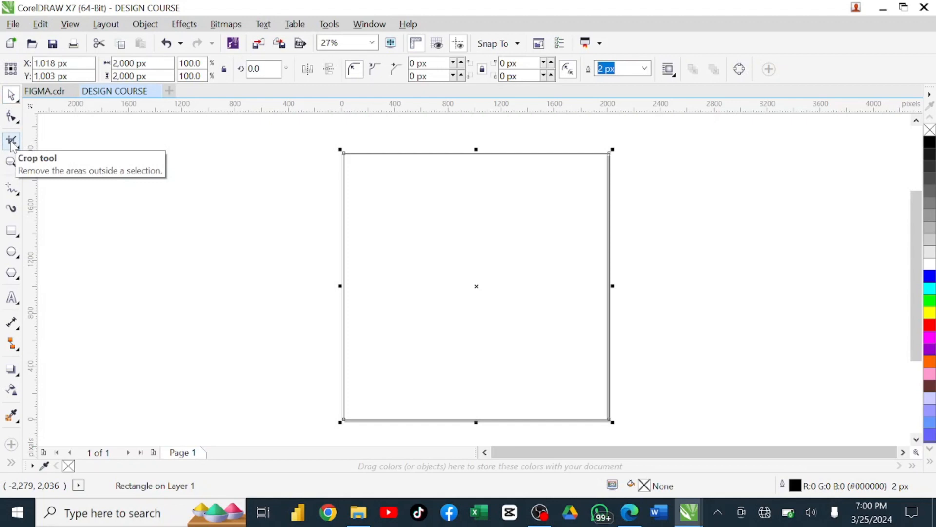
Draw a rectangle about 1,203 x 949 px beside the page and fill it with black
left_click(11, 230)
left_click_drag(109, 195, 269, 321)
key("space")
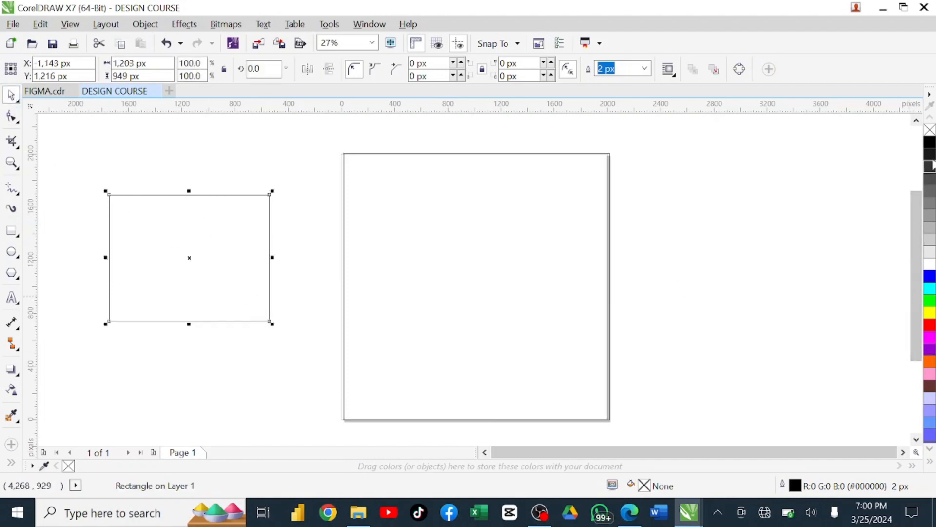
left_click(930, 142)
left_click(146, 147)
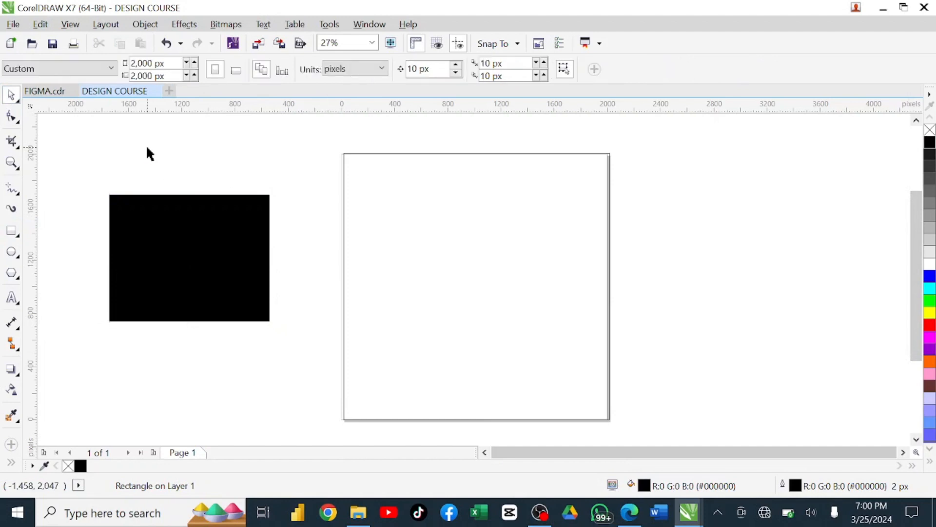
Add the artistic text "design course" on the black rectangle and colour it white
left_click(13, 300)
left_click(154, 243)
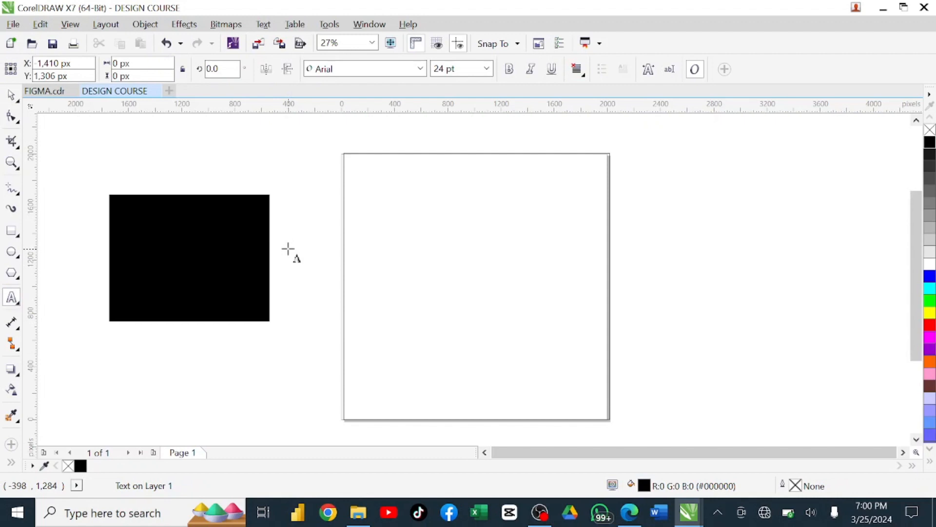
type("des")
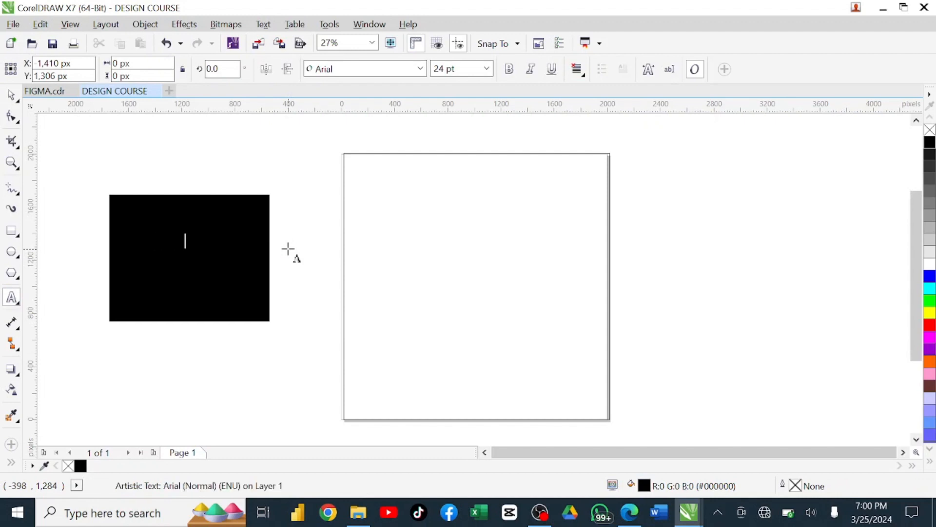
type("n course")
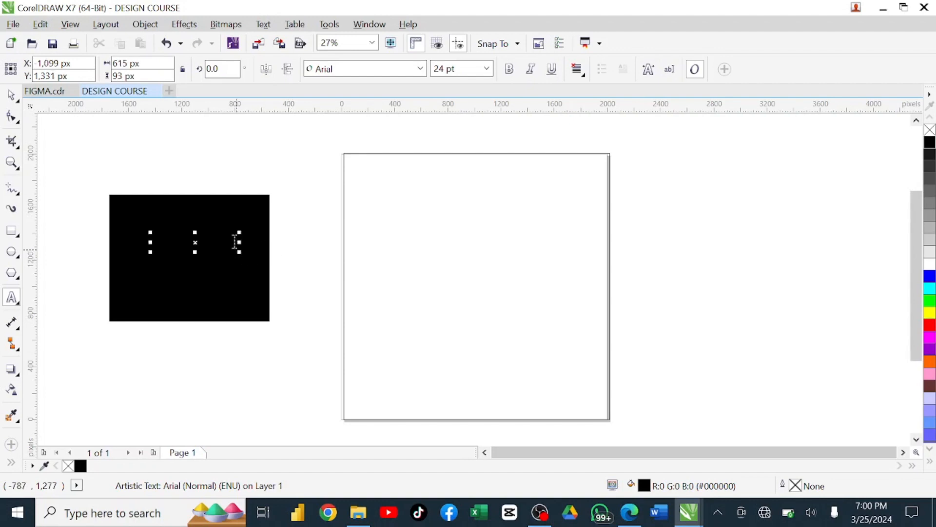
left_click_drag(238, 242, 129, 245)
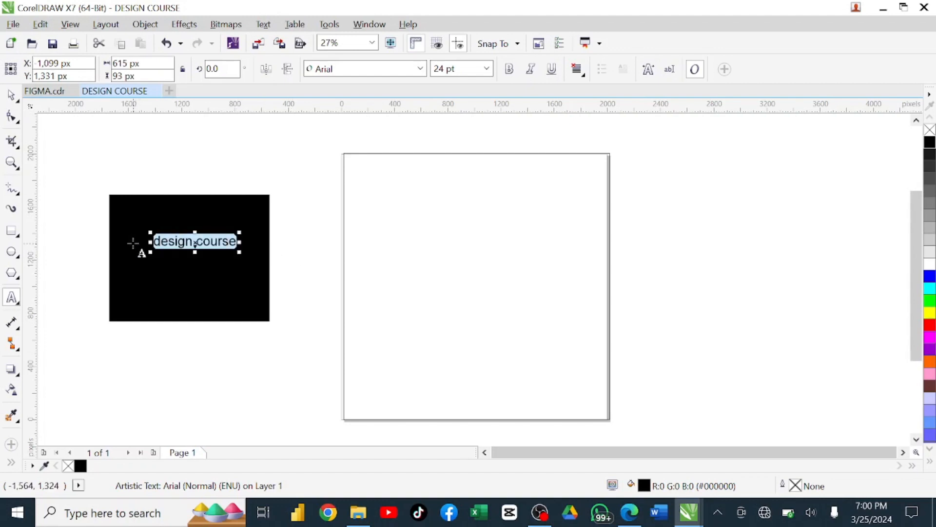
left_click(930, 266)
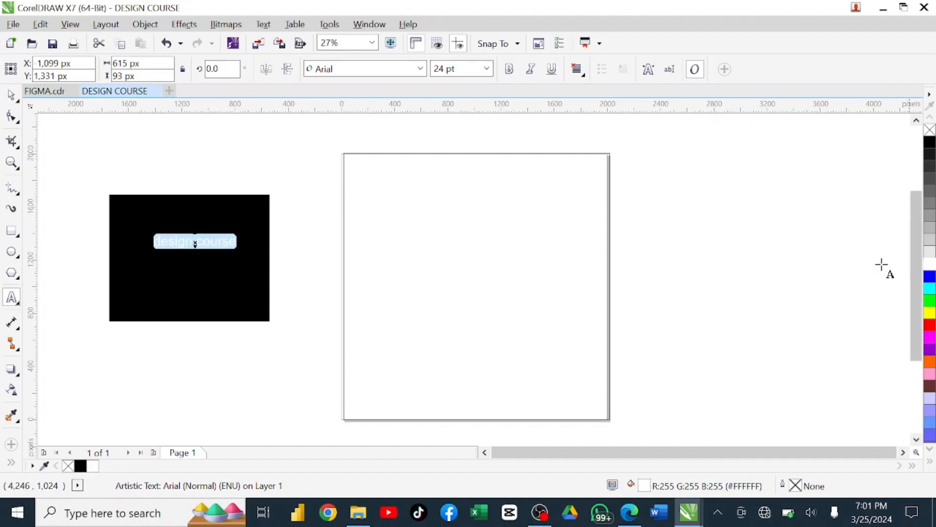
Set the font of the "design course" text to Impact, then deselect it
left_click(420, 69)
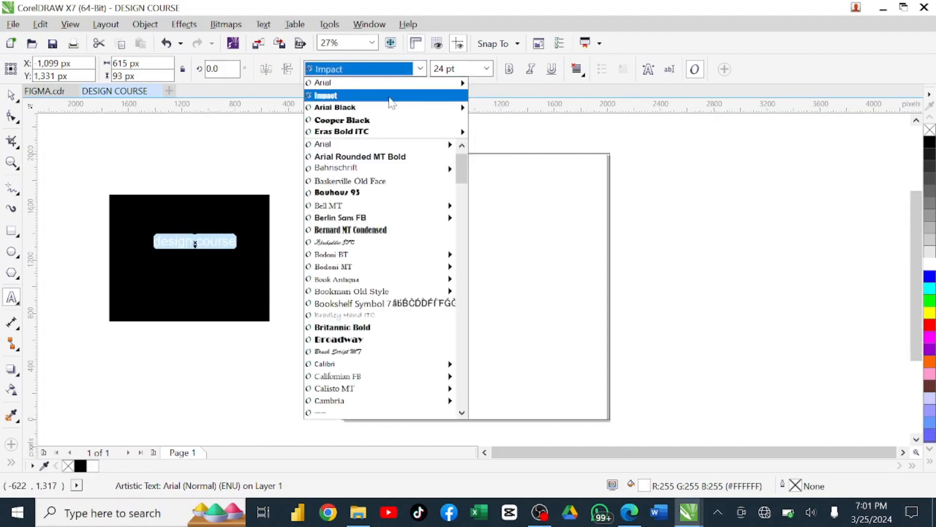
left_click(398, 95)
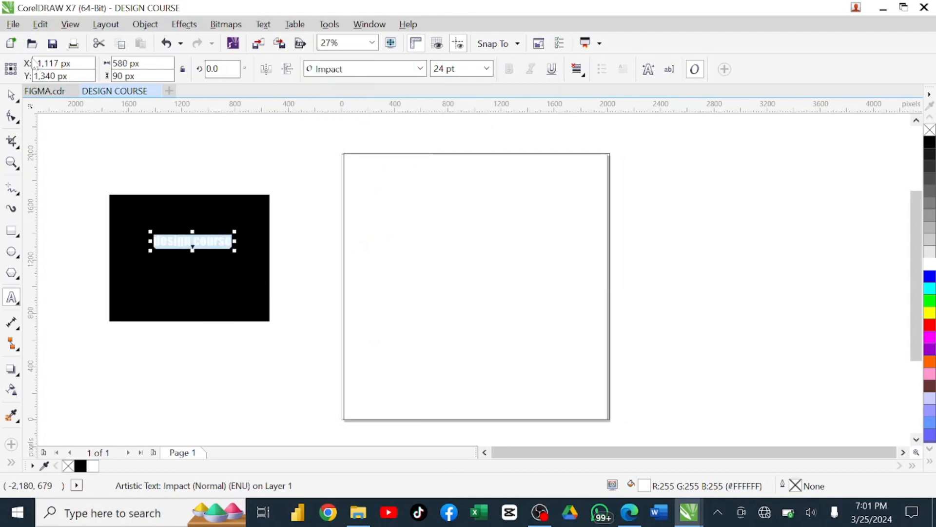
left_click(12, 94)
left_click(312, 142)
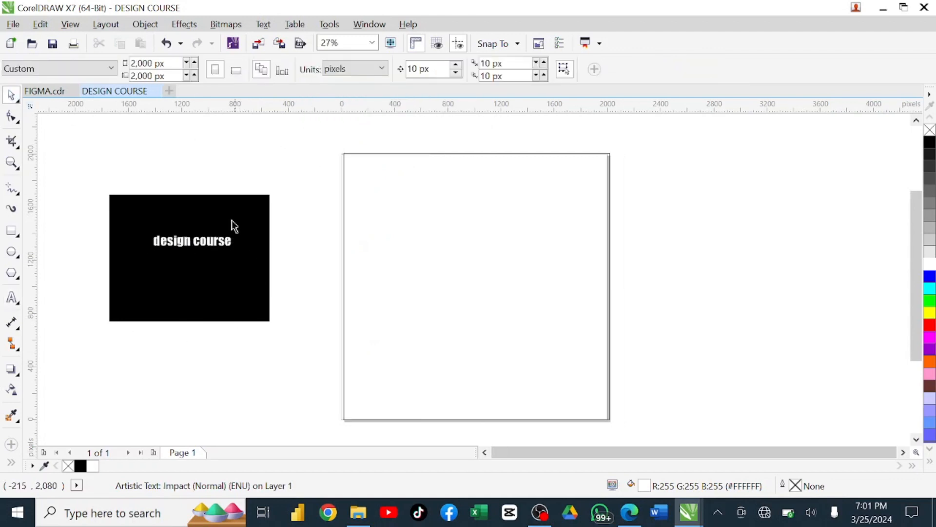
Enlarge the "design course" text to about 811 px wide and move it to the middle of the black rectangle
left_click(210, 246)
left_click_drag(235, 254, 261, 290)
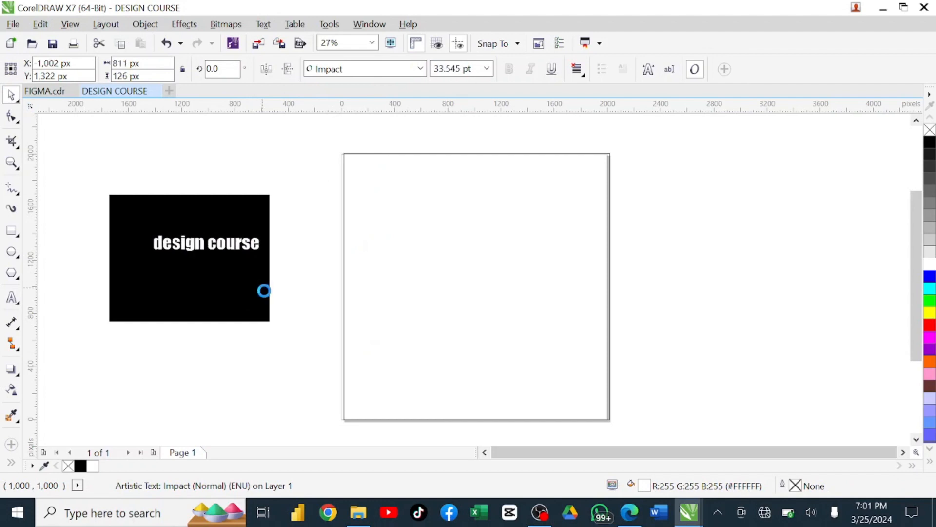
mouse_move(221, 245)
left_mouse_down()
mouse_move(197, 255)
mouse_move(209, 253)
left_mouse_up()
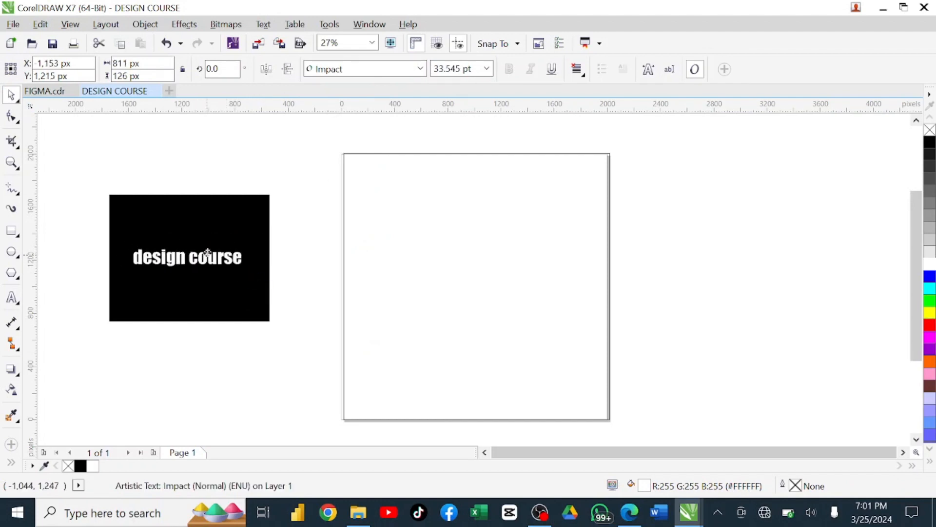
left_click(154, 134)
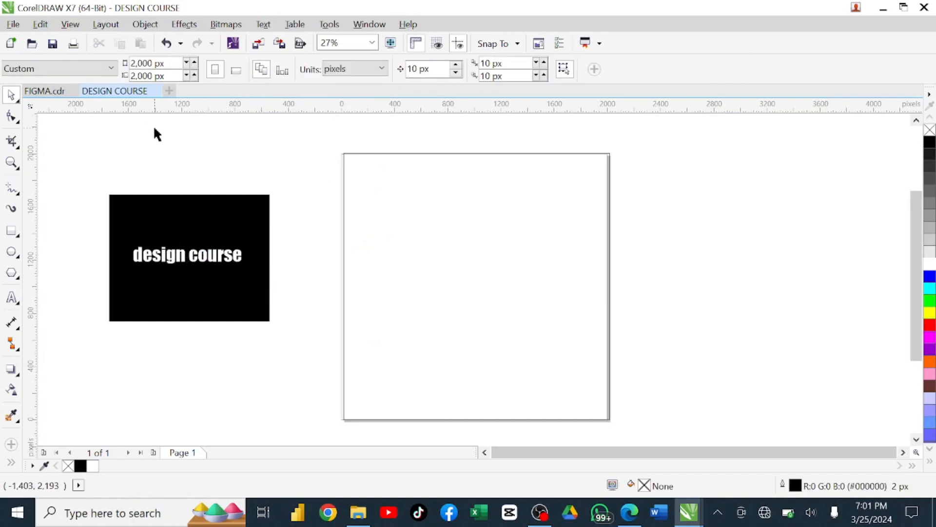
Crop the artwork to an area of about 968 x 334 px closely surrounding the "design course" text
left_click(10, 146)
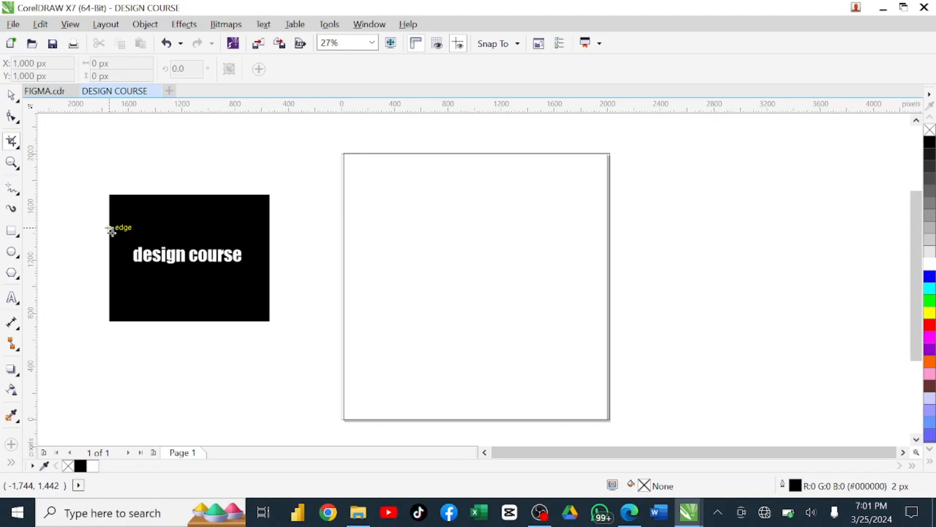
left_click_drag(111, 231, 269, 284)
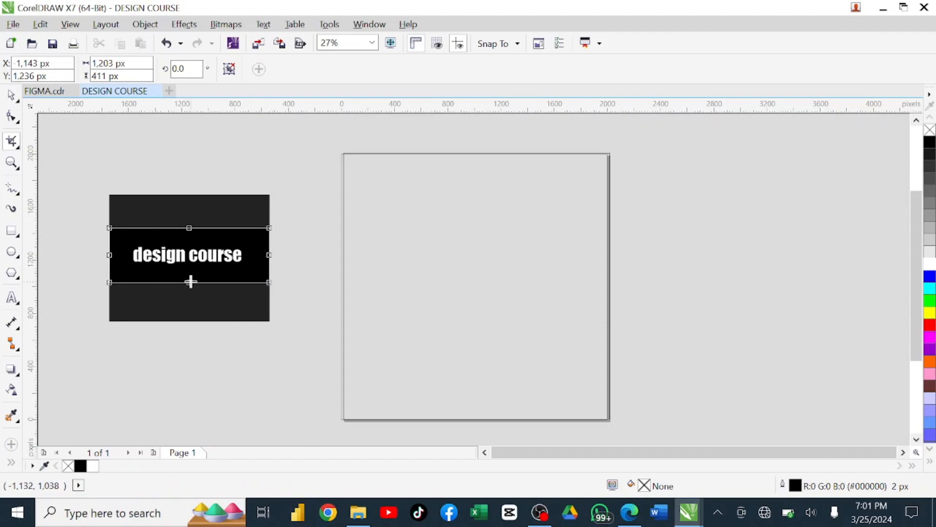
left_click_drag(190, 281, 192, 278)
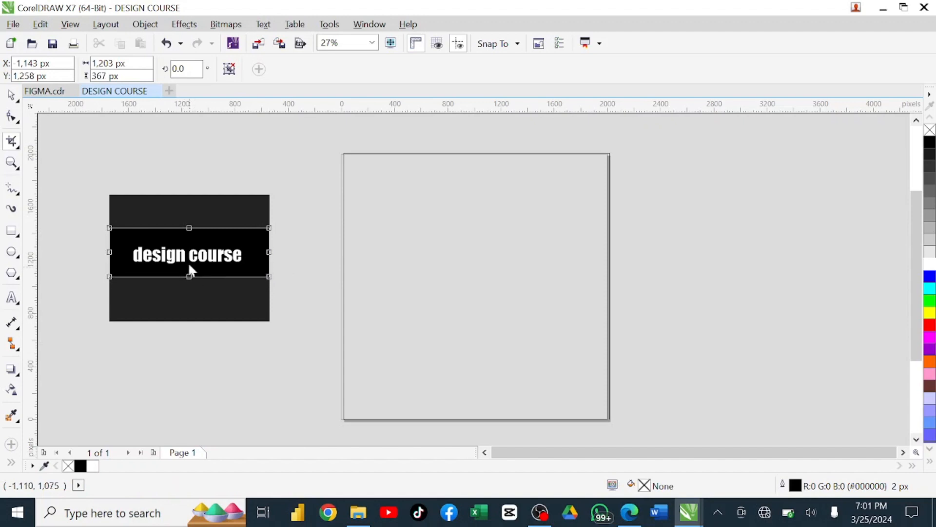
left_click_drag(190, 226, 191, 232)
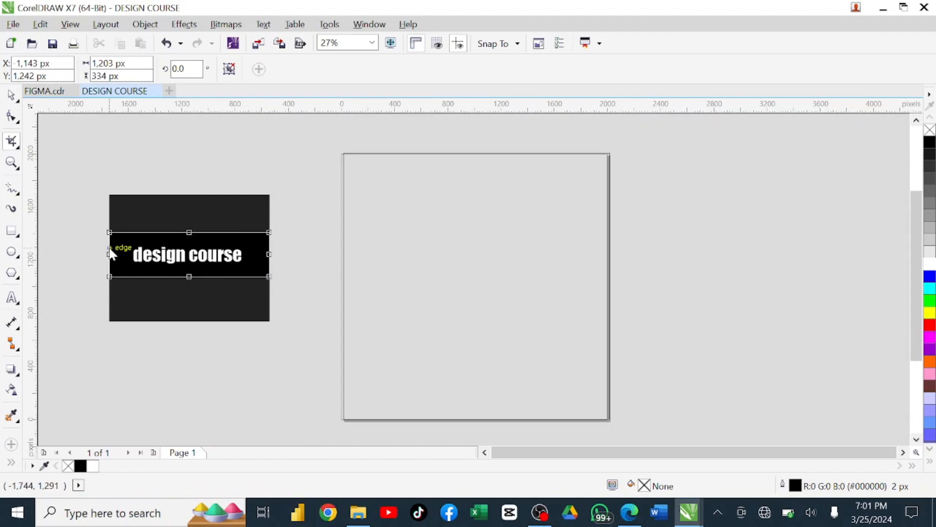
left_click_drag(110, 254, 124, 255)
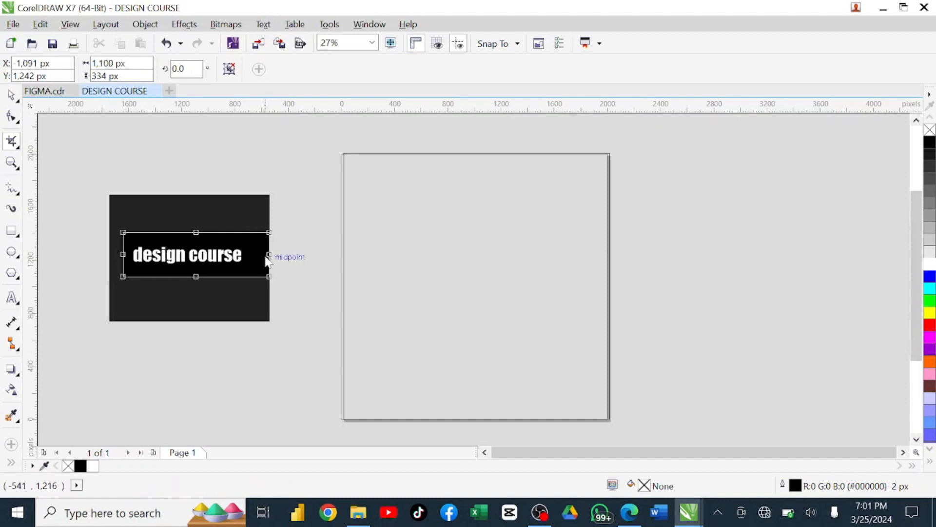
left_click_drag(272, 254, 252, 254)
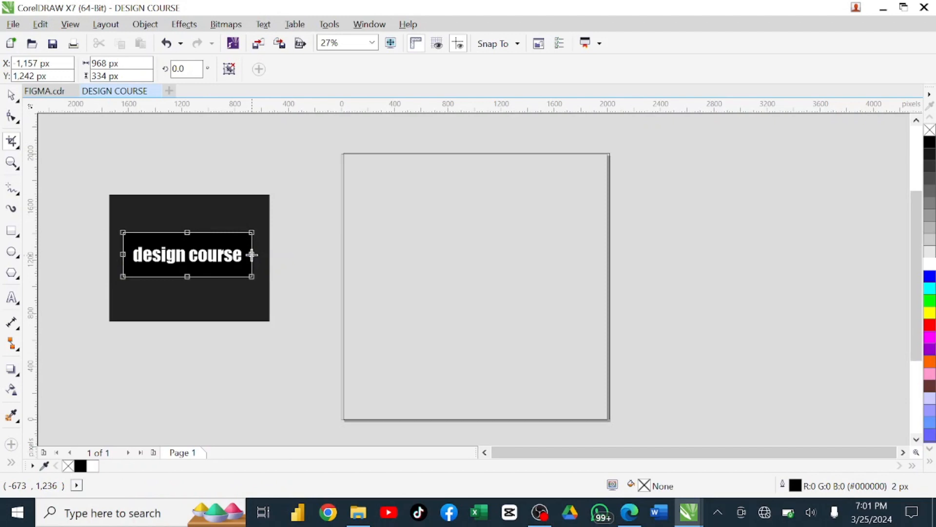
key("Return")
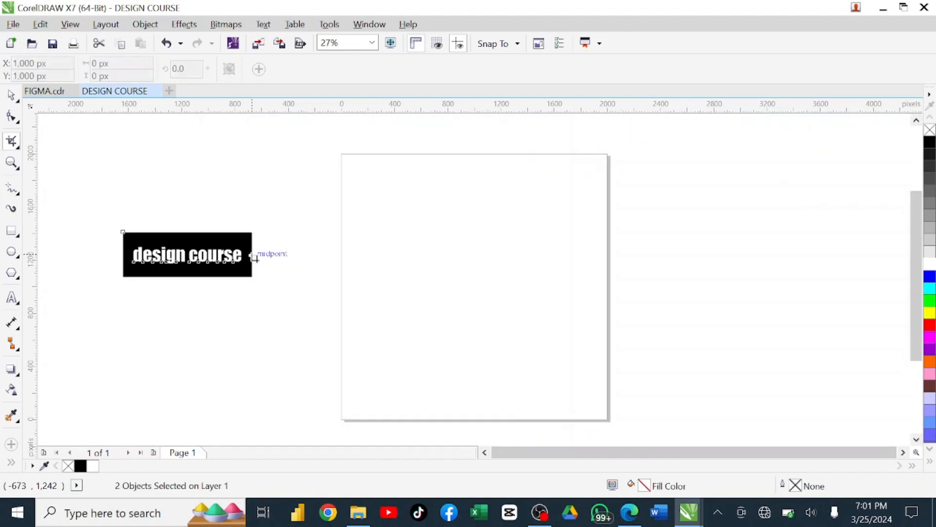
left_click(12, 95)
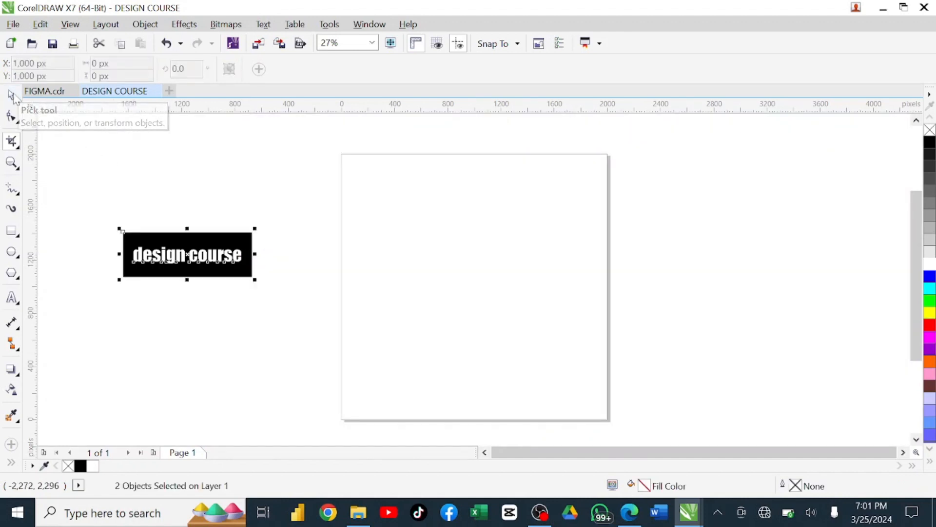
left_click(176, 192)
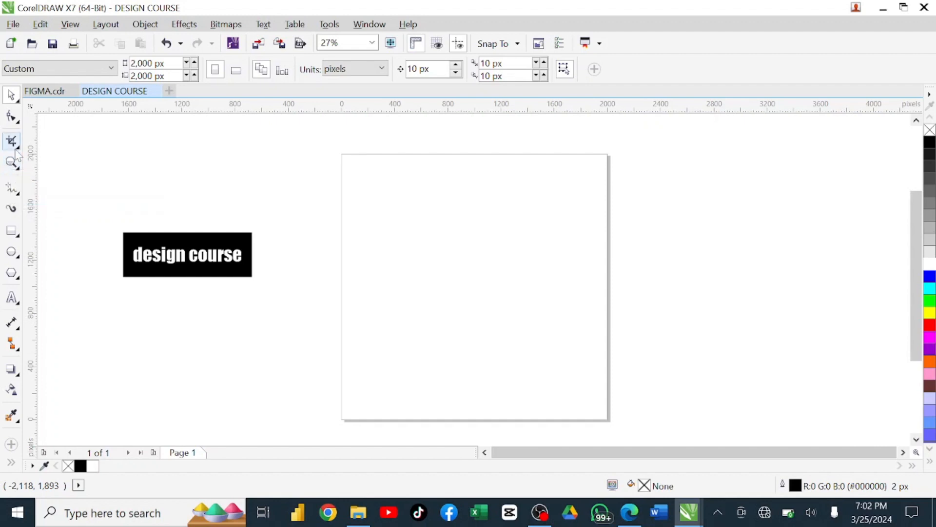
Examine the cropped "design course" label with the Zoom tool at 100%, 50% and 25% magnification
left_click(11, 164)
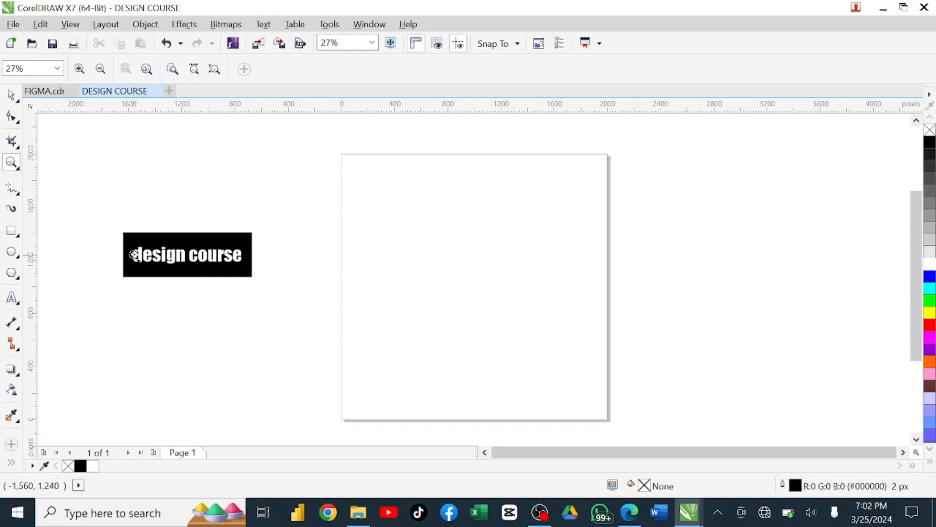
left_click(134, 254)
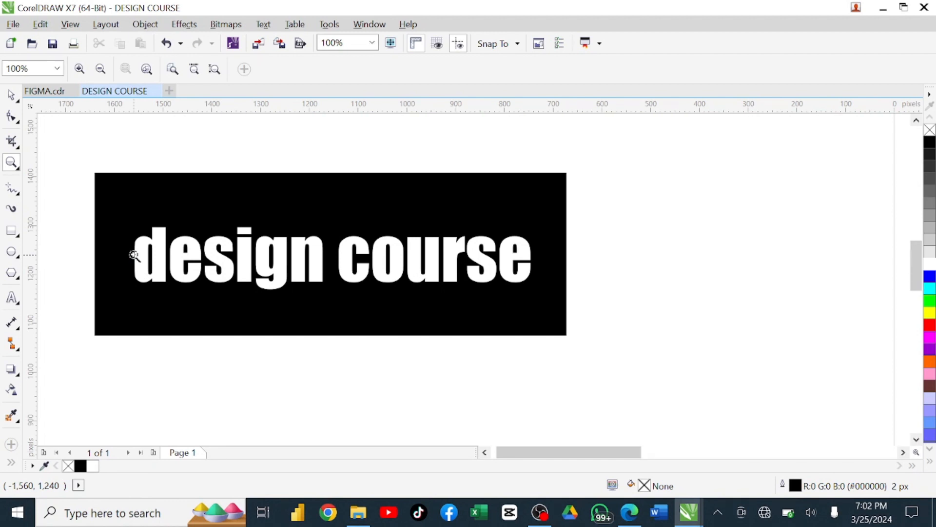
key("F3")
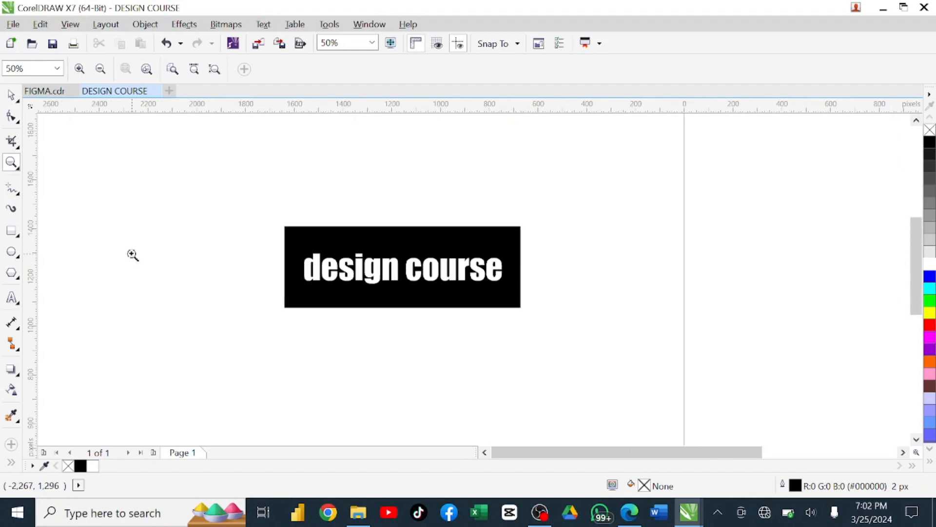
key("F3")
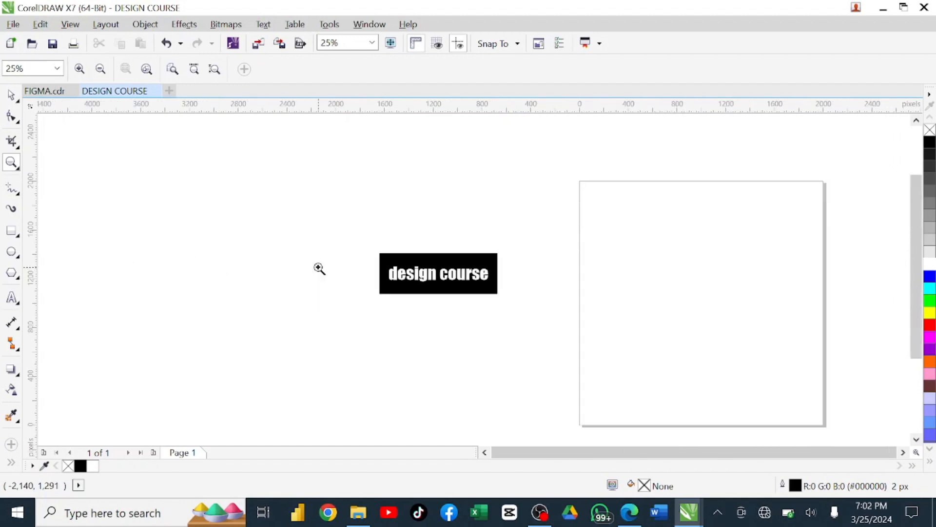
left_click(428, 279)
left_click(431, 278)
key("F3")
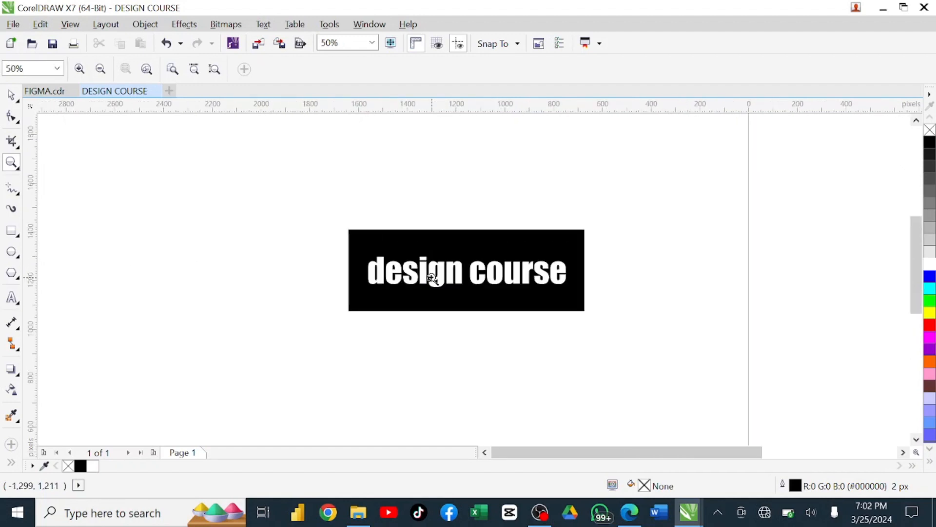
left_click(431, 278)
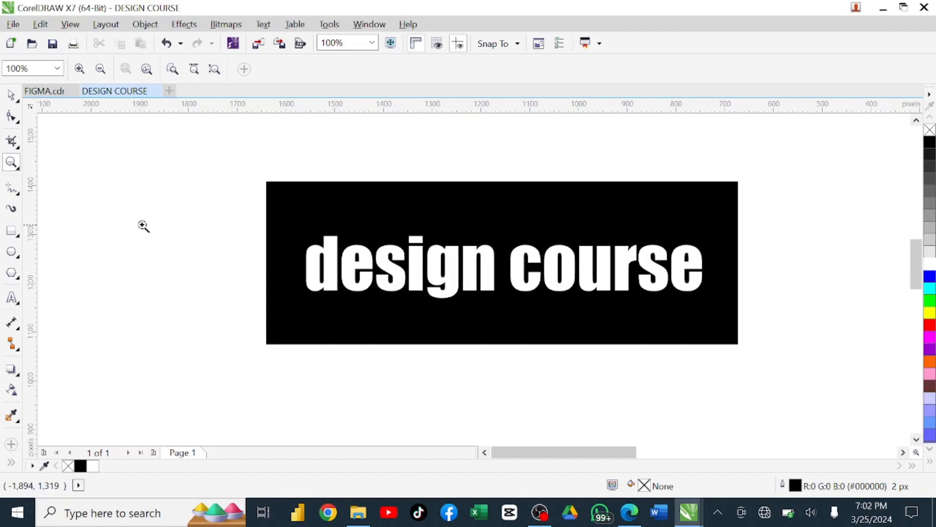
scroll(142, 226, "down", 2)
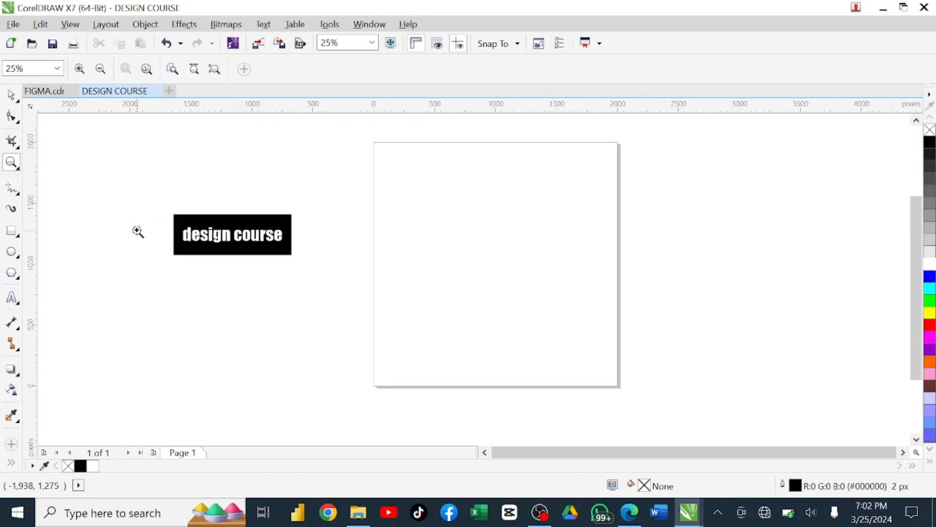
Draw two loose Freehand scribbles beside the "design course" label, about 1,836 x 656 px and about 339 x 515 px
left_click(16, 196)
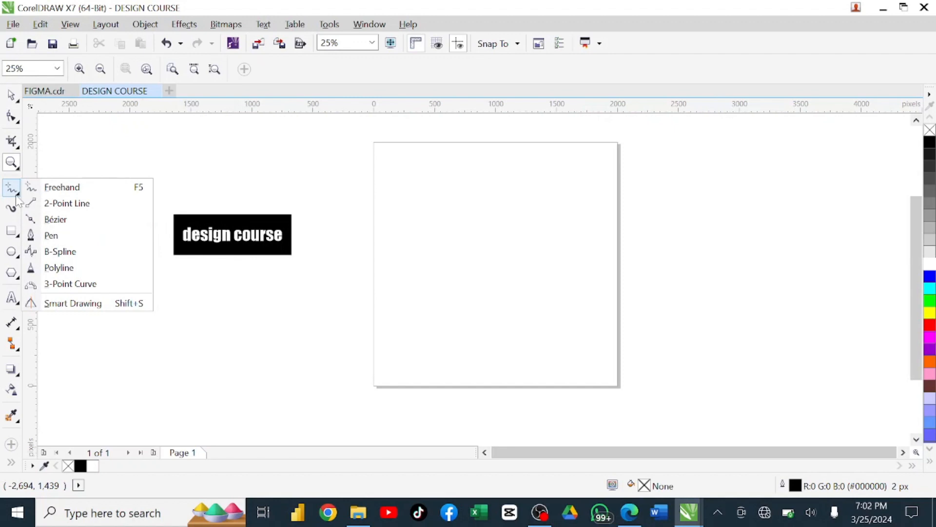
left_click(78, 188)
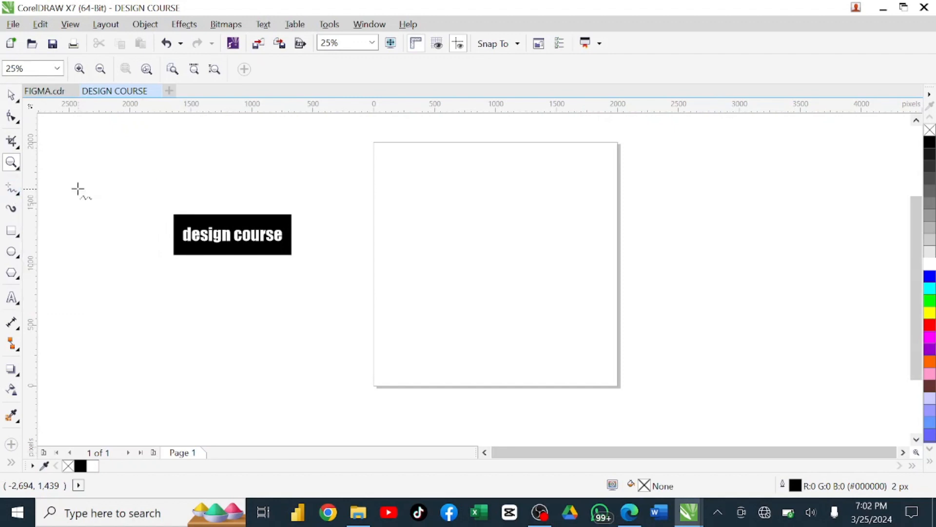
mouse_move(97, 179)
left_mouse_down()
mouse_move(165, 198)
mouse_move(181, 170)
mouse_move(139, 166)
mouse_move(135, 152)
mouse_move(170, 145)
mouse_move(202, 163)
mouse_move(222, 149)
mouse_move(210, 146)
mouse_move(221, 167)
mouse_move(281, 191)
mouse_move(248, 187)
mouse_move(320, 132)
mouse_move(278, 134)
mouse_move(231, 156)
mouse_move(216, 139)
mouse_move(230, 135)
mouse_move(242, 146)
mouse_move(145, 138)
left_mouse_up()
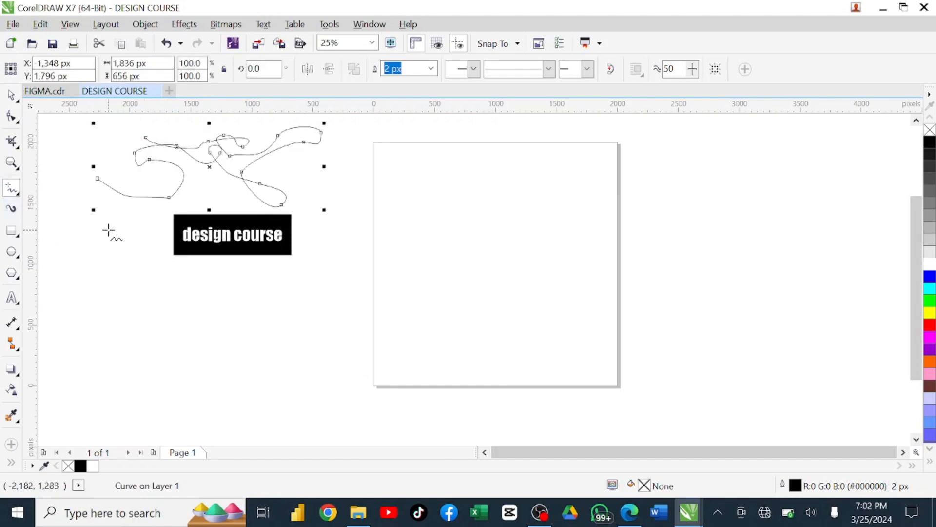
mouse_move(107, 229)
left_mouse_down()
mouse_move(92, 194)
mouse_move(74, 213)
mouse_move(110, 255)
mouse_move(98, 252)
mouse_move(96, 214)
left_mouse_up()
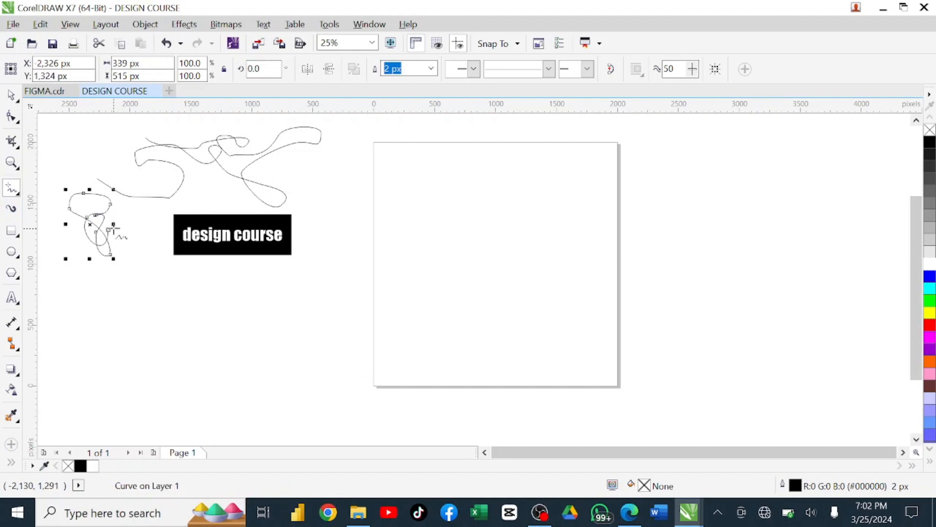
Draw a nearly horizontal 2-Point Line about 2,012 px long across the full width of the page, above its middle
left_click(18, 198)
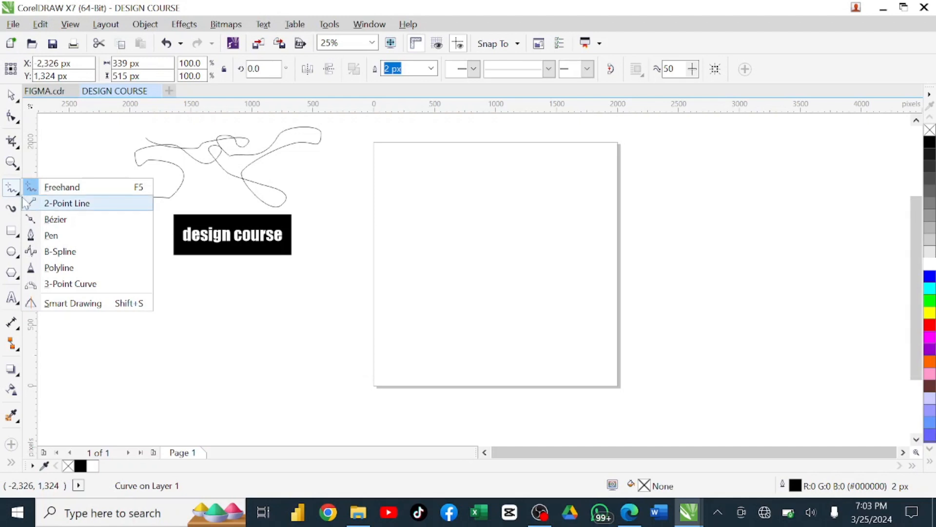
left_click(60, 205)
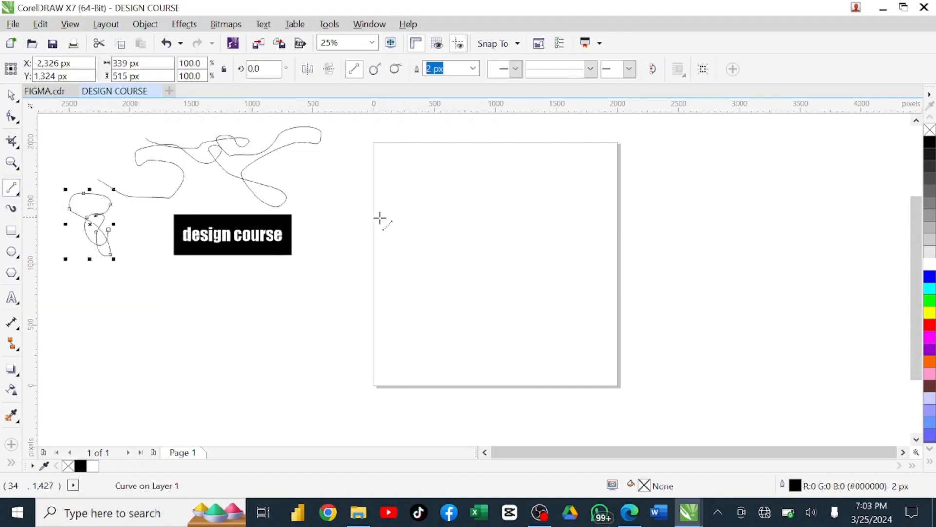
left_click_drag(374, 223, 622, 227)
left_click(12, 95)
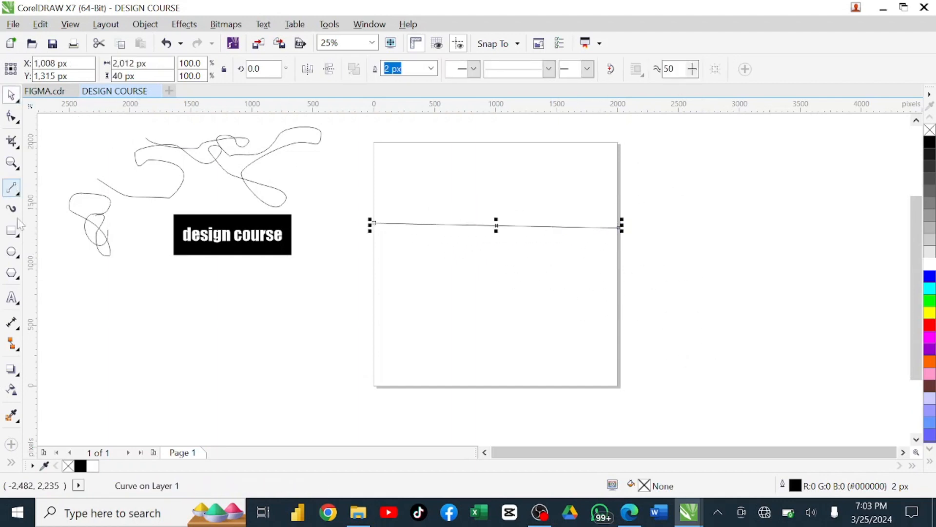
Add a 2,000 x 2,000 px rectangle that matches the page, then deselect it
double_click(13, 231)
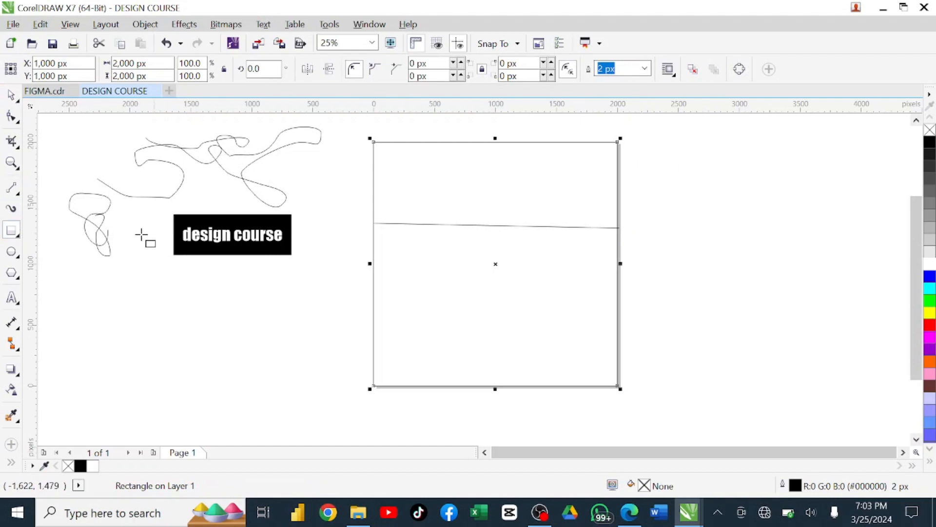
left_click(111, 309)
left_click(11, 95)
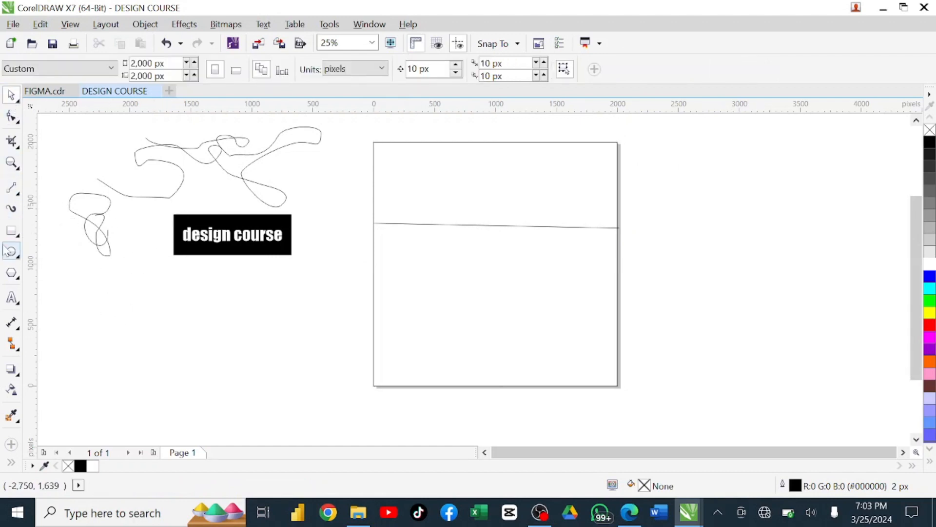
Draw a winding open Bézier curve of about 2,042 x 1,036 px below the "design course" label
left_click(12, 189)
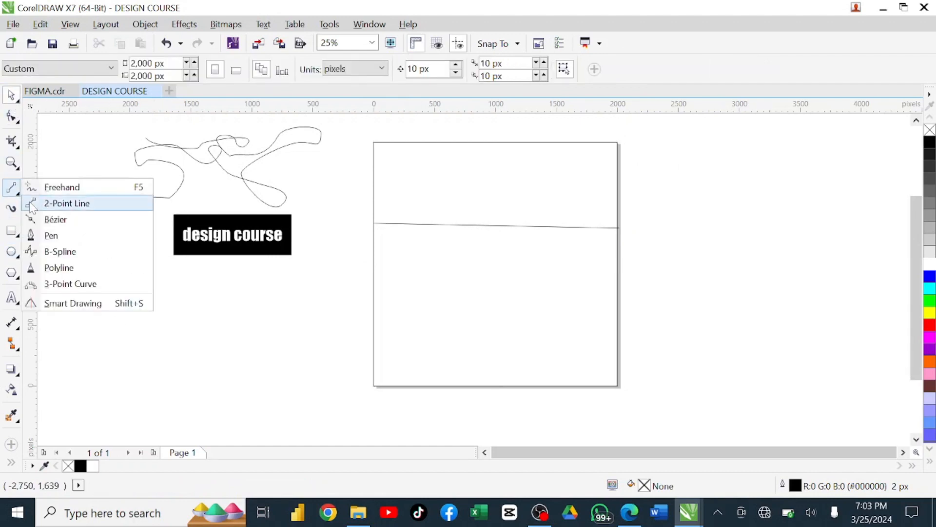
left_click(54, 220)
left_click(117, 295)
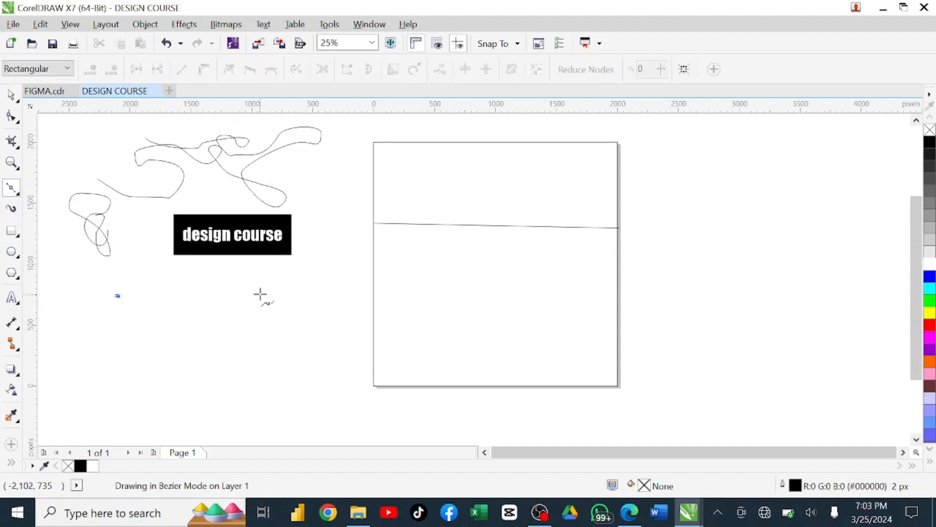
left_click_drag(115, 296, 255, 402)
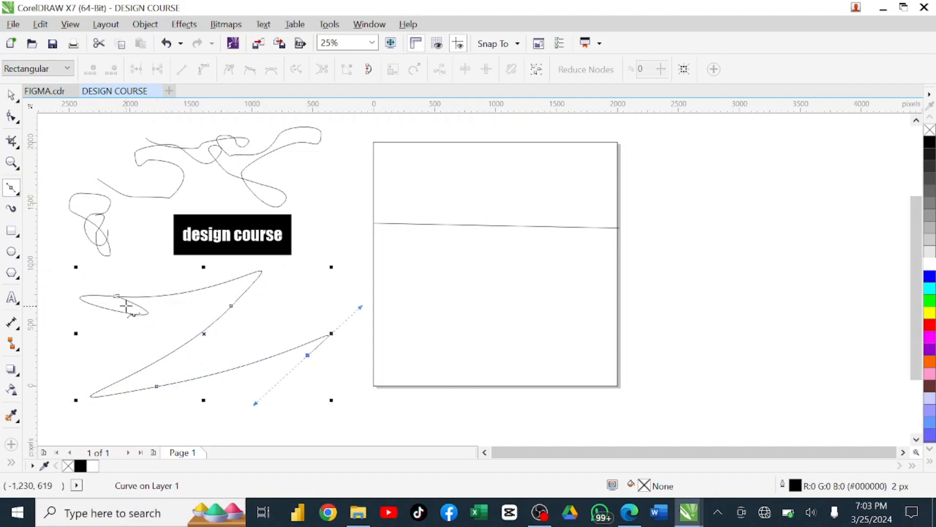
mouse_move(291, 288)
left_mouse_down()
mouse_move(299, 324)
mouse_move(324, 234)
mouse_move(121, 332)
mouse_move(366, 351)
mouse_move(146, 351)
mouse_move(360, 283)
mouse_move(137, 360)
mouse_move(366, 257)
mouse_move(234, 345)
mouse_move(239, 290)
left_mouse_up()
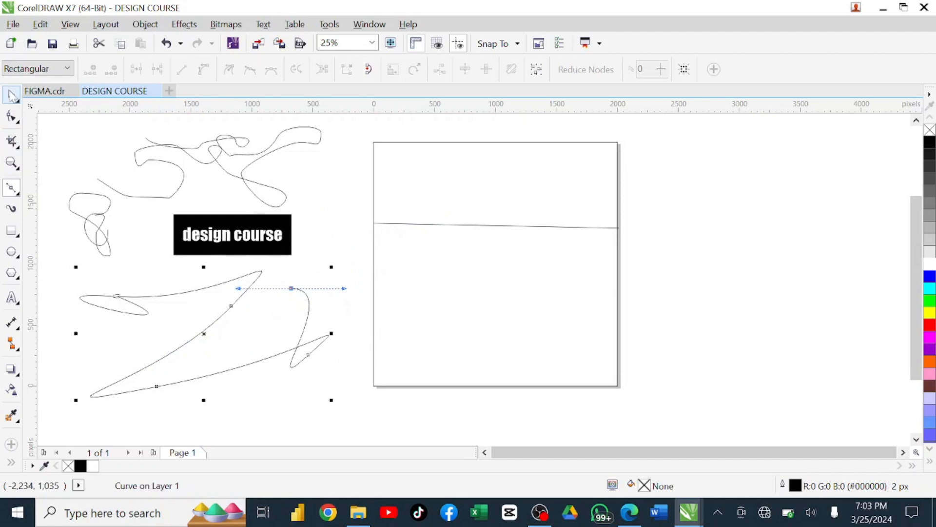
left_click(10, 94)
Draw an open zigzag path of straight segments with the Pen tool beside the page's right edge, about 1,464 x 1,792 px
left_click(13, 190)
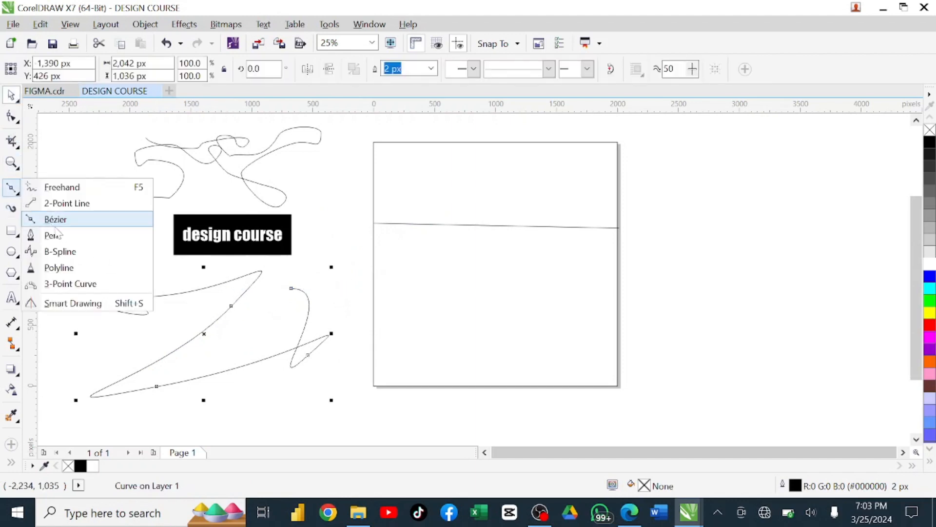
left_click(51, 236)
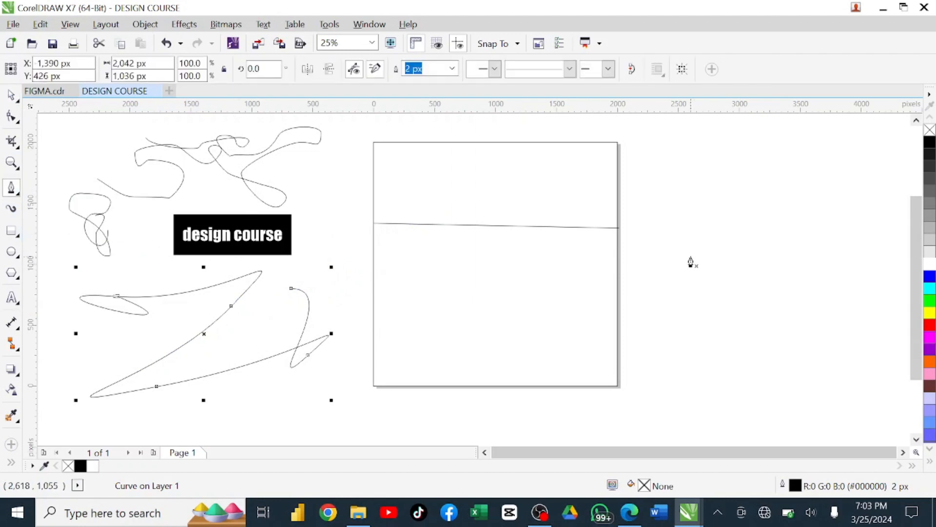
left_click(664, 191)
left_click_drag(685, 243, 708, 299)
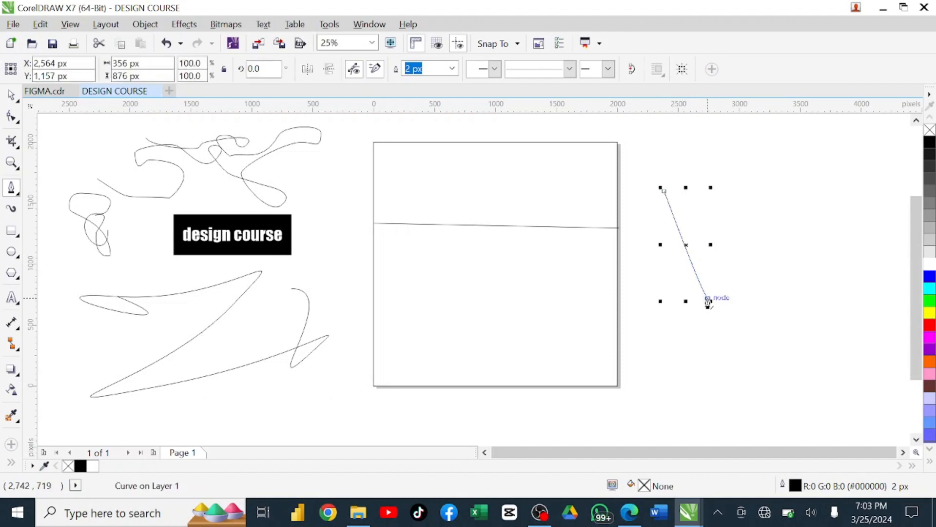
left_click(665, 357)
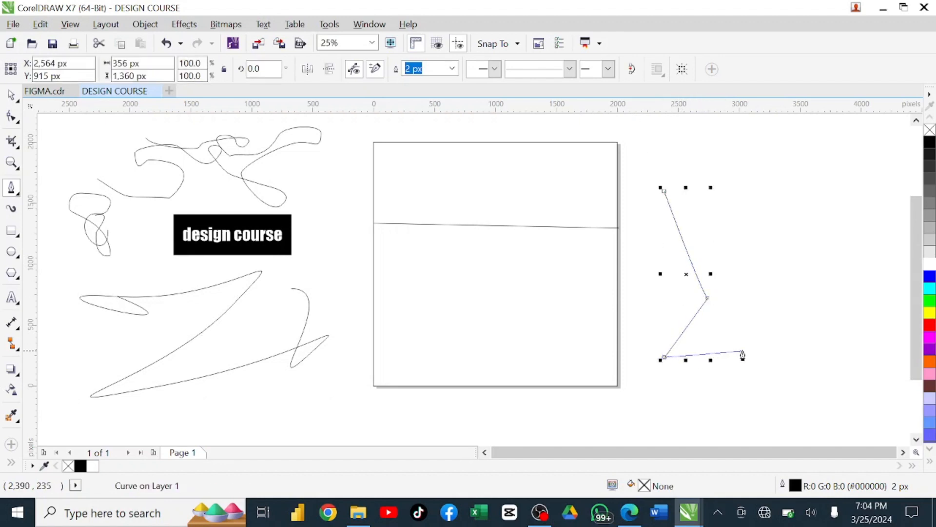
left_click(766, 347)
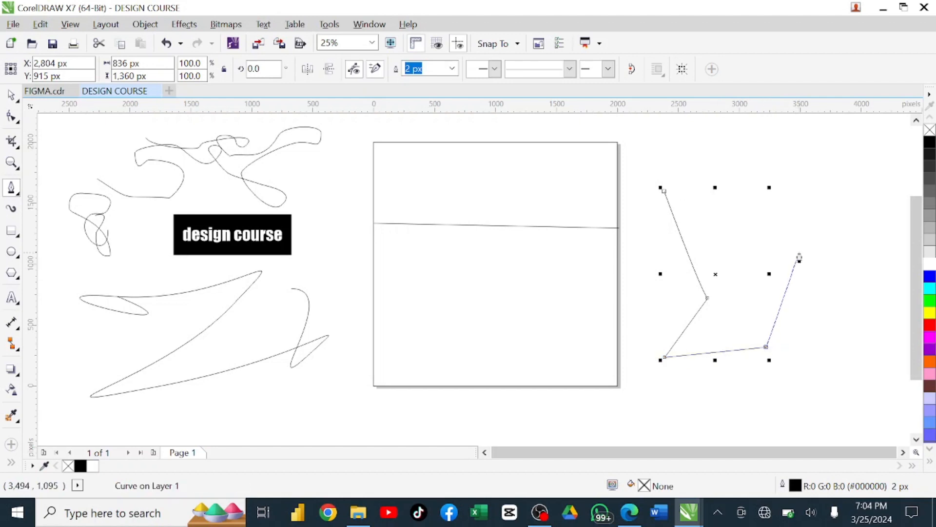
left_click(800, 252)
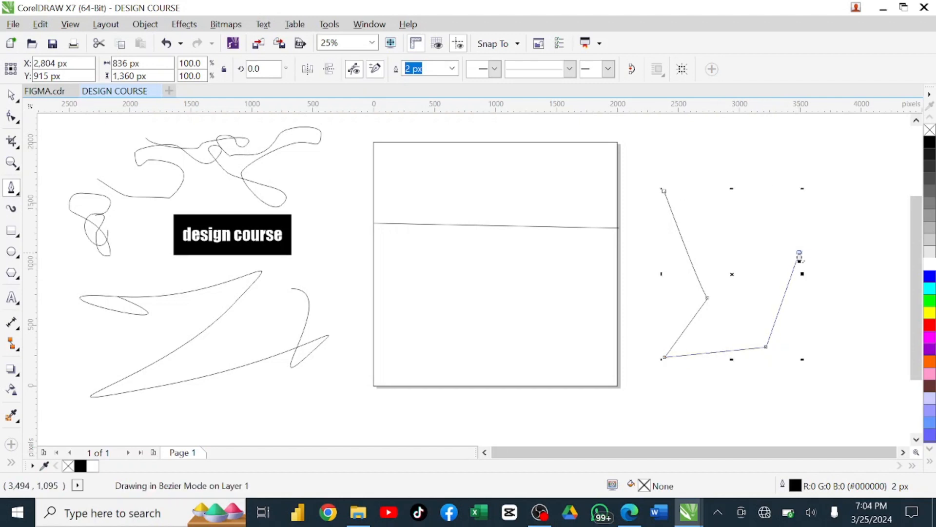
left_click(731, 181)
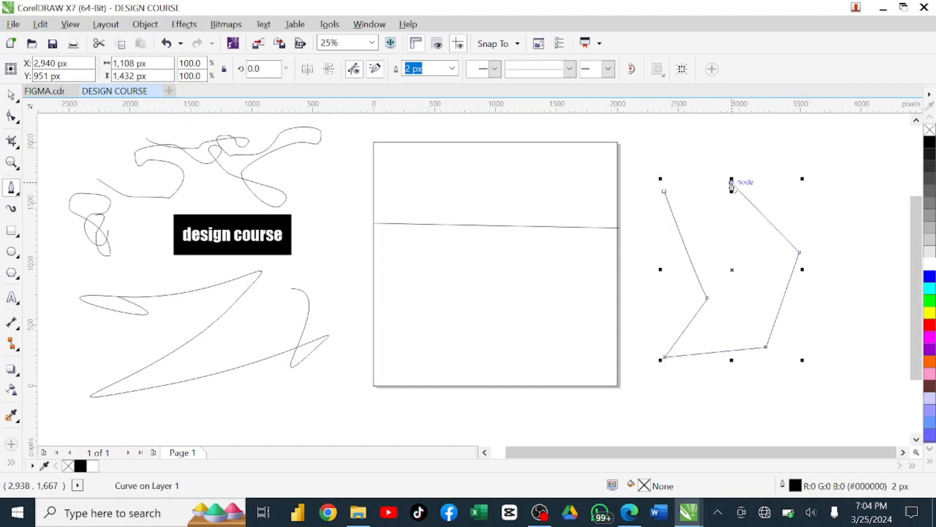
left_click(837, 139)
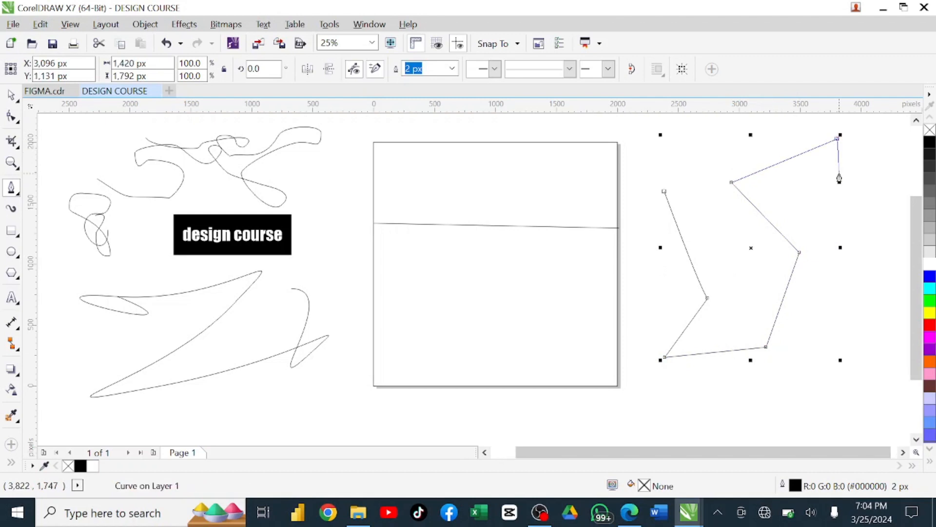
left_click(839, 173)
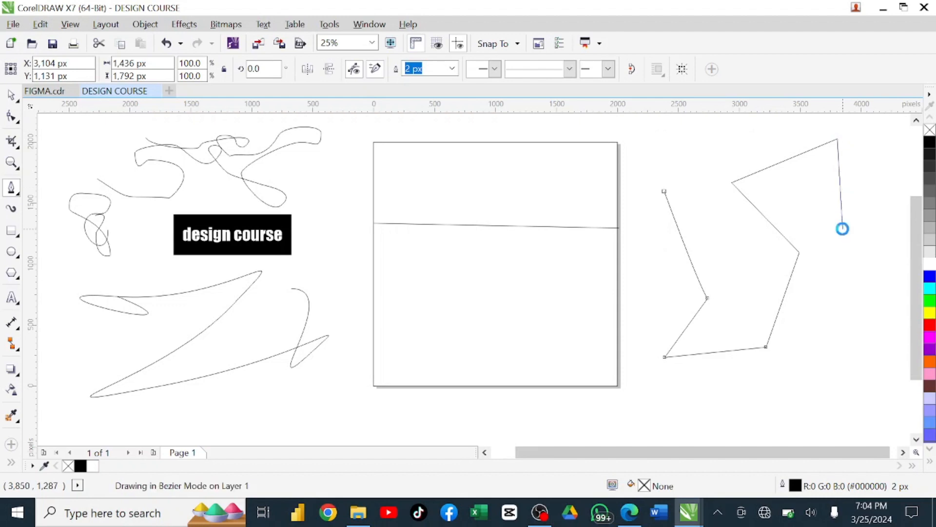
double_click(842, 228)
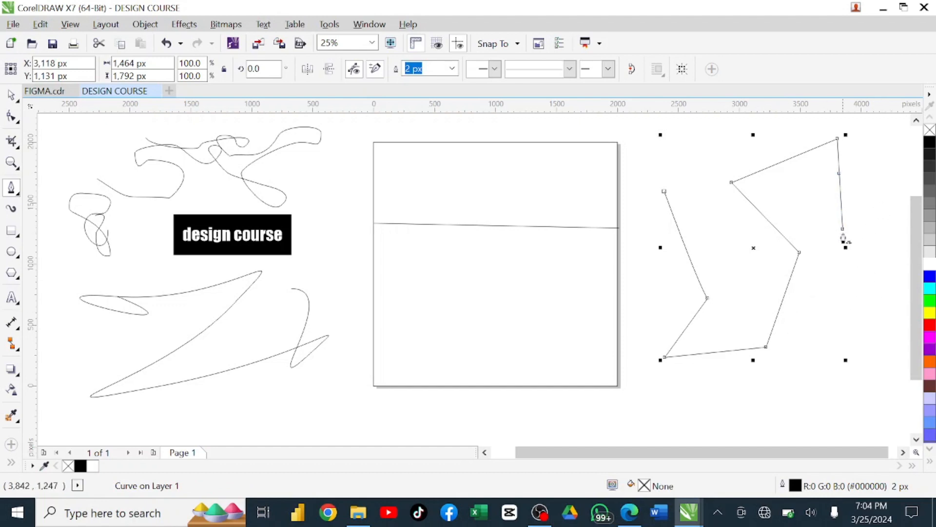
left_click(11, 96)
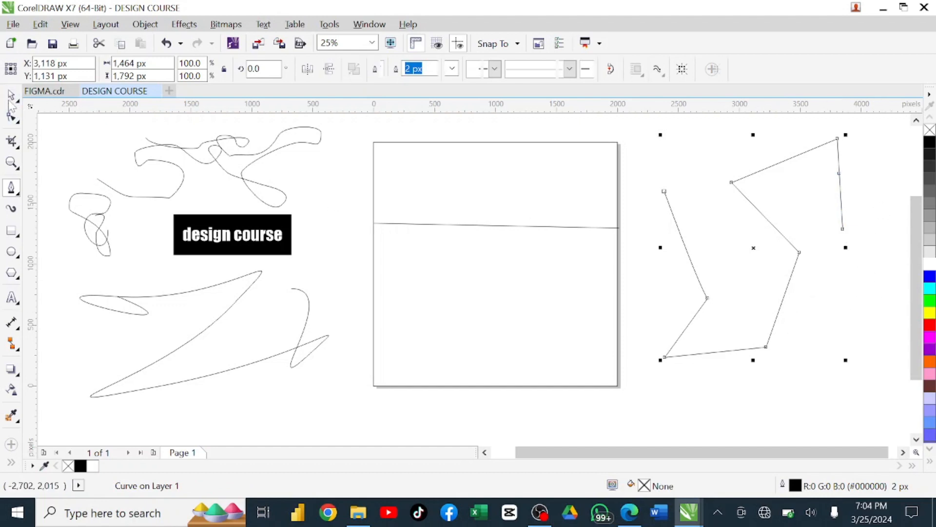
Draw an upward-bowed 3-Point Curve between the page's side edges below the straight line, 2,000 px wide and about 173 px high
left_click(16, 193)
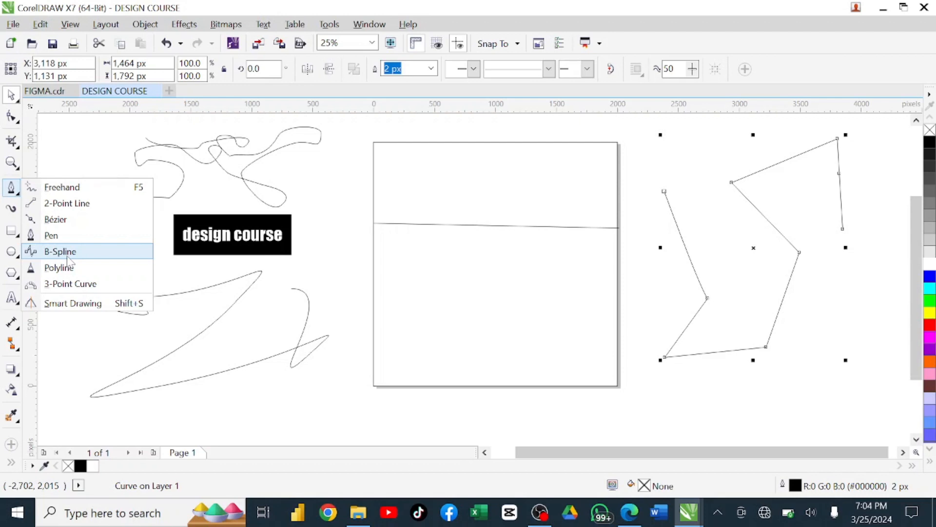
left_click(77, 287)
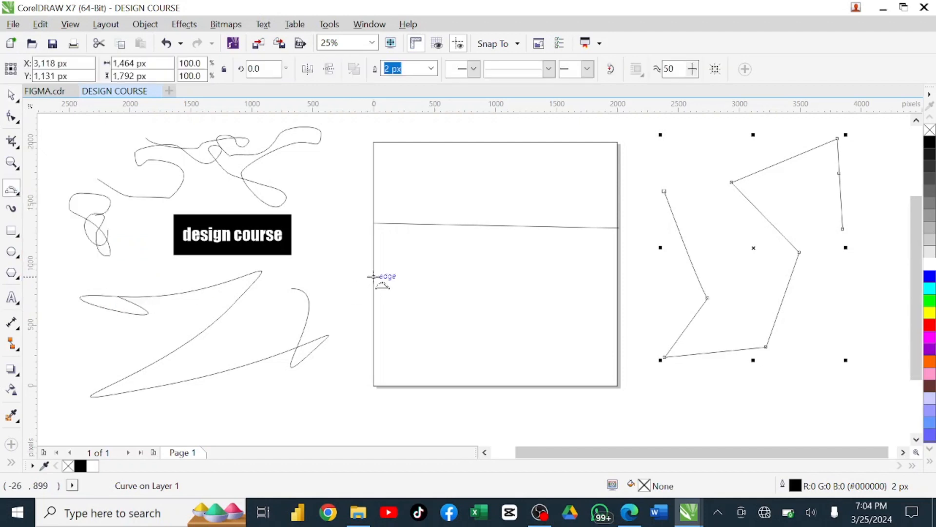
left_click_drag(373, 277, 615, 277)
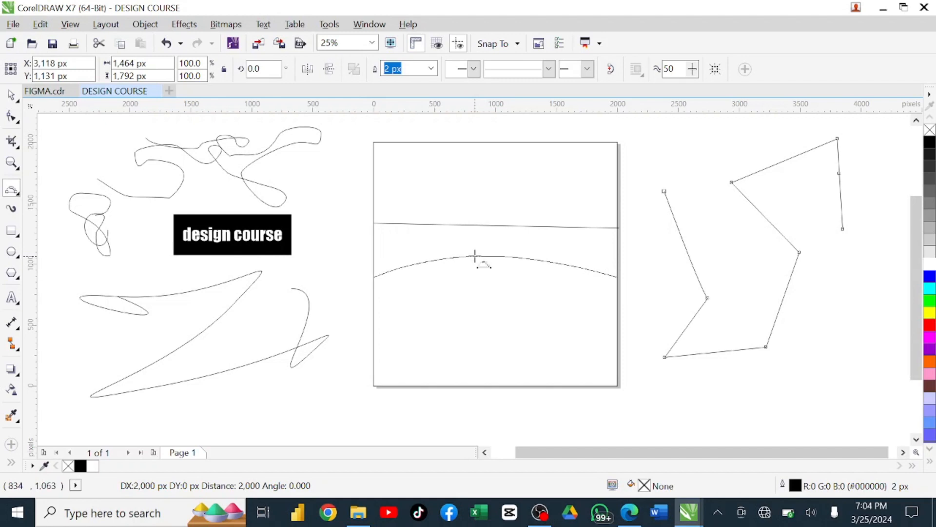
left_click(475, 254)
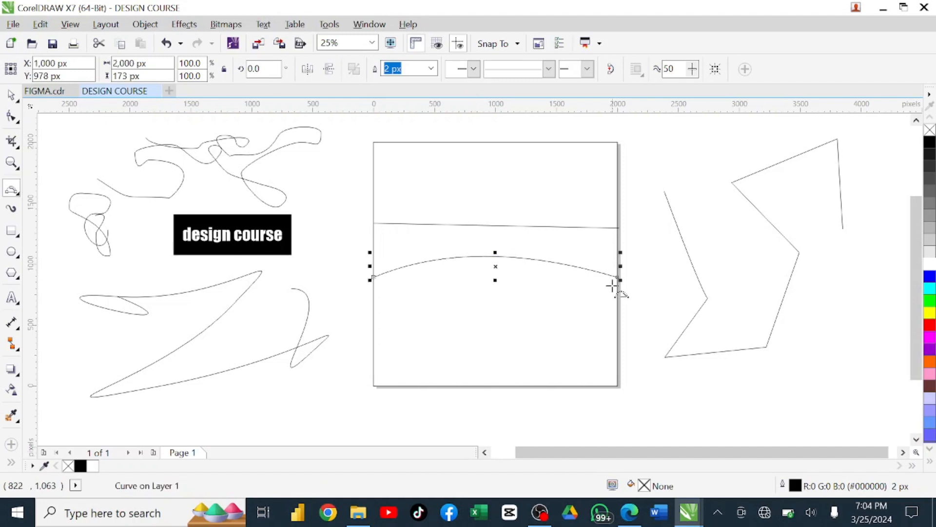
left_click(14, 95)
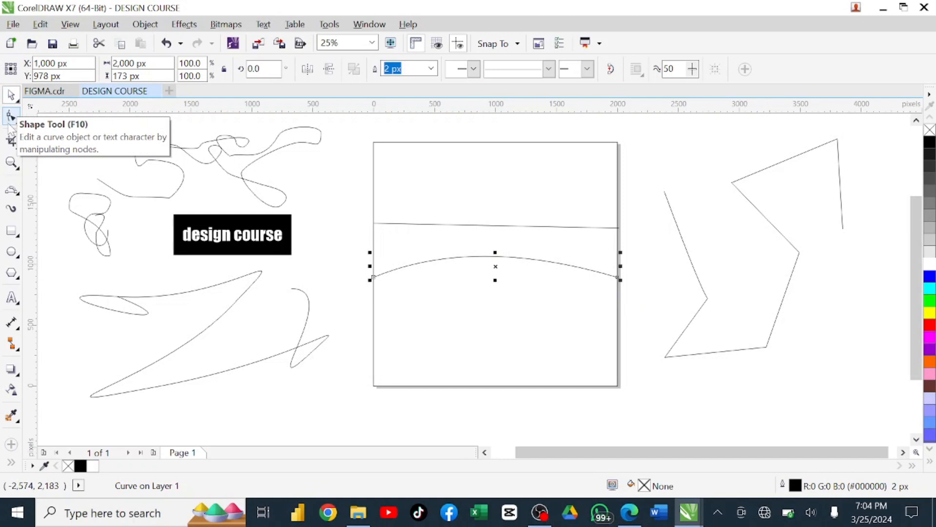
Reshape the arc on the page into an S-shaped wave with the Shape tool, raise its left end node slightly and deselect it
left_click(10, 121)
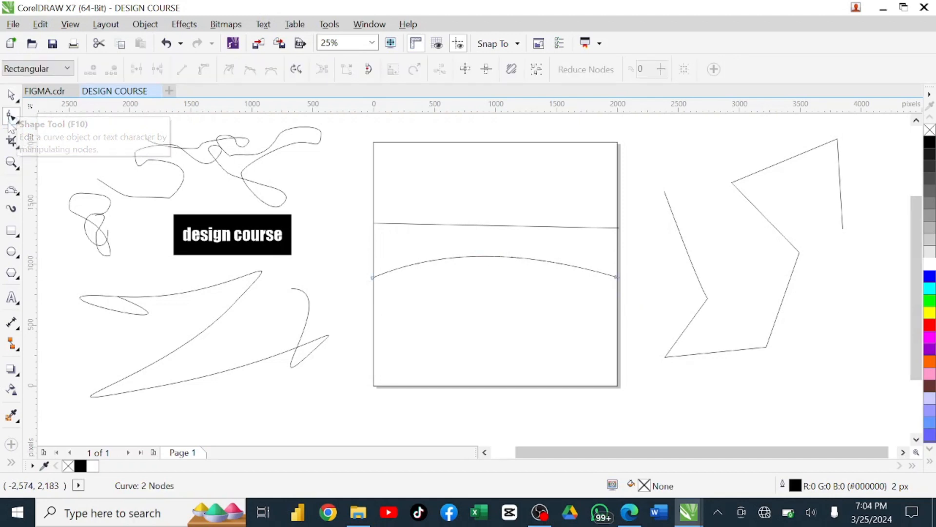
left_click(372, 278)
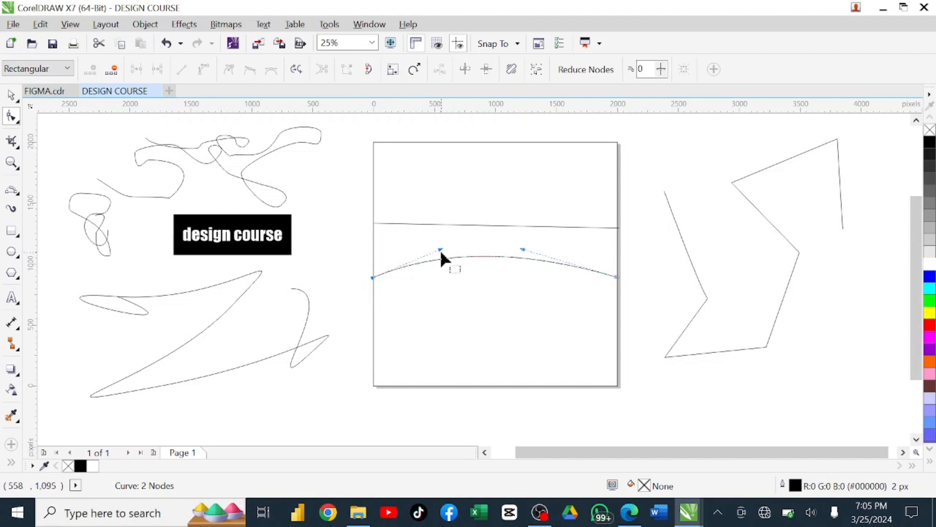
left_click_drag(438, 251, 438, 338)
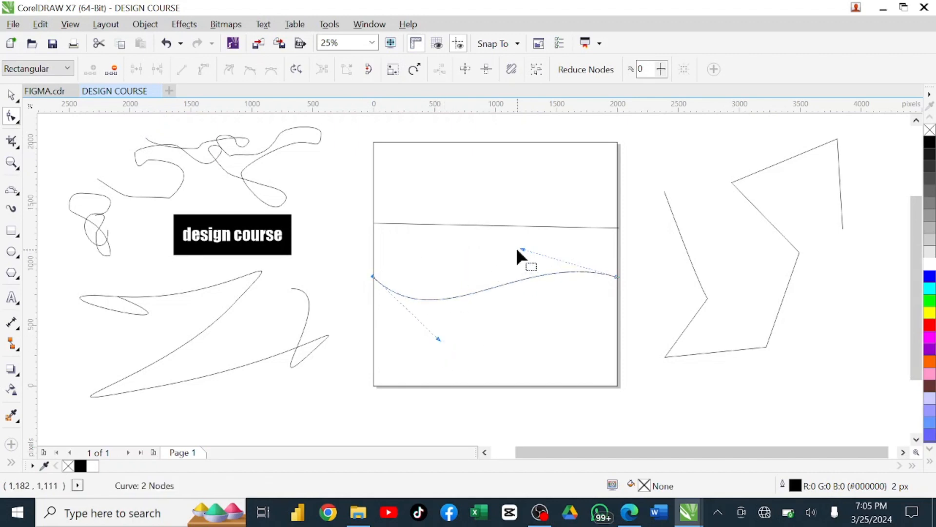
left_click_drag(523, 249, 565, 174)
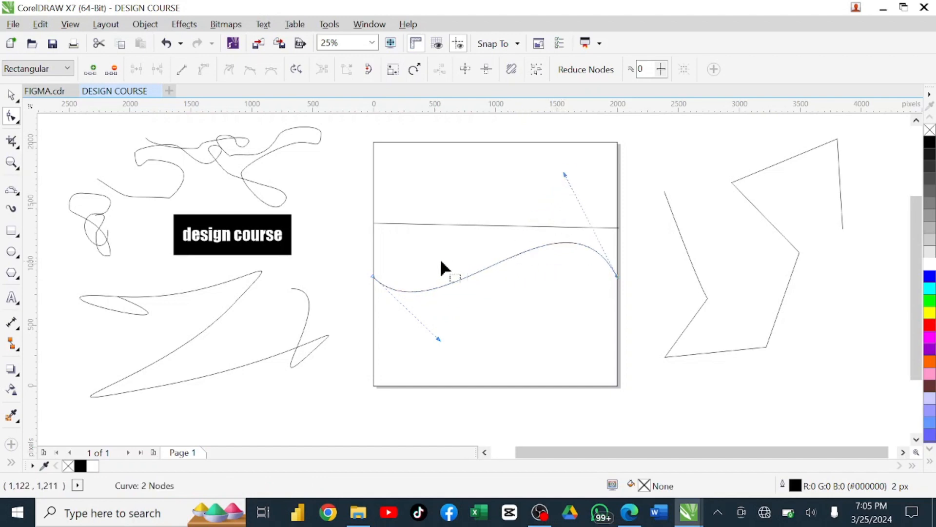
left_click_drag(373, 278, 372, 267)
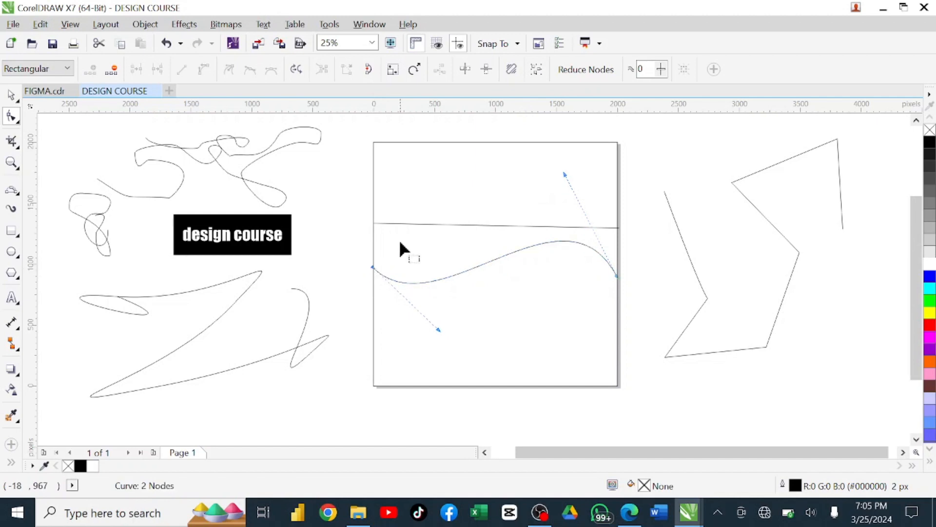
left_click(10, 94)
left_click(339, 164)
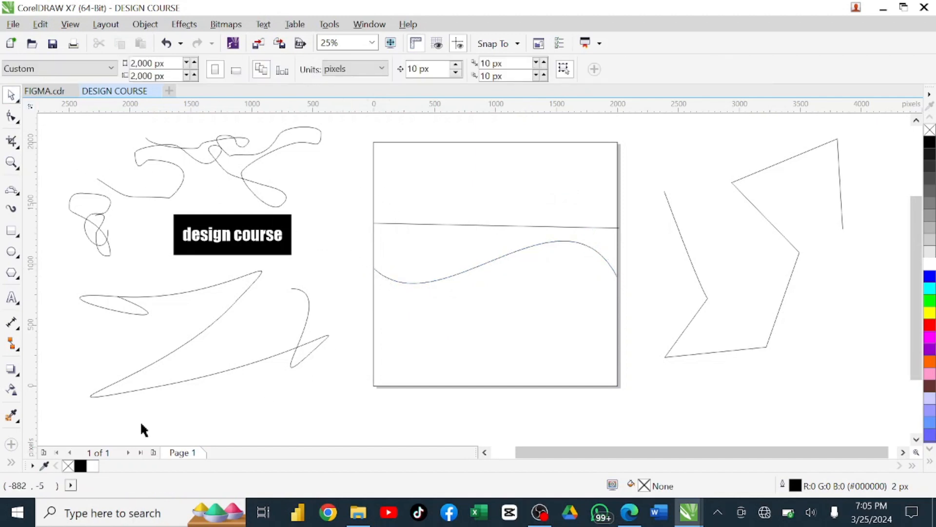
Fill the page area below the wave with the Smart Fill tool's default blue-grey and select the resulting shape
left_click(10, 463)
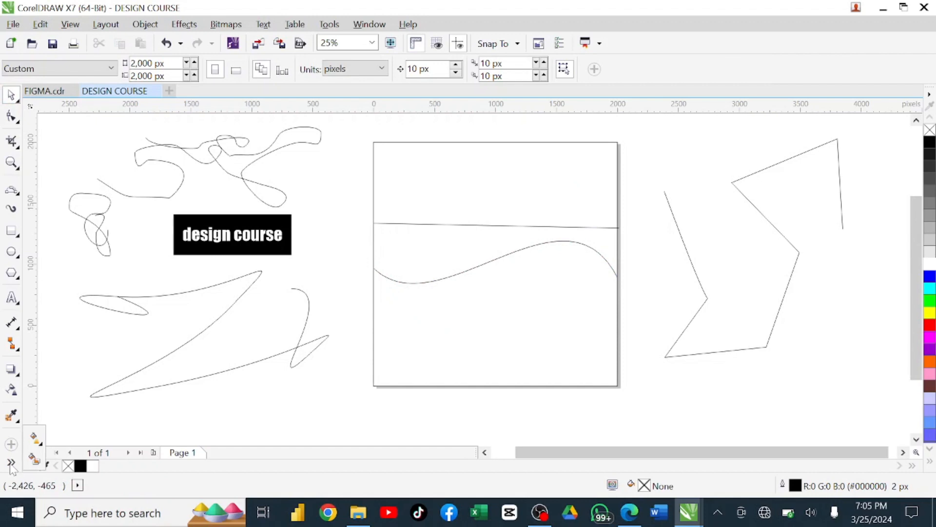
left_click(33, 459)
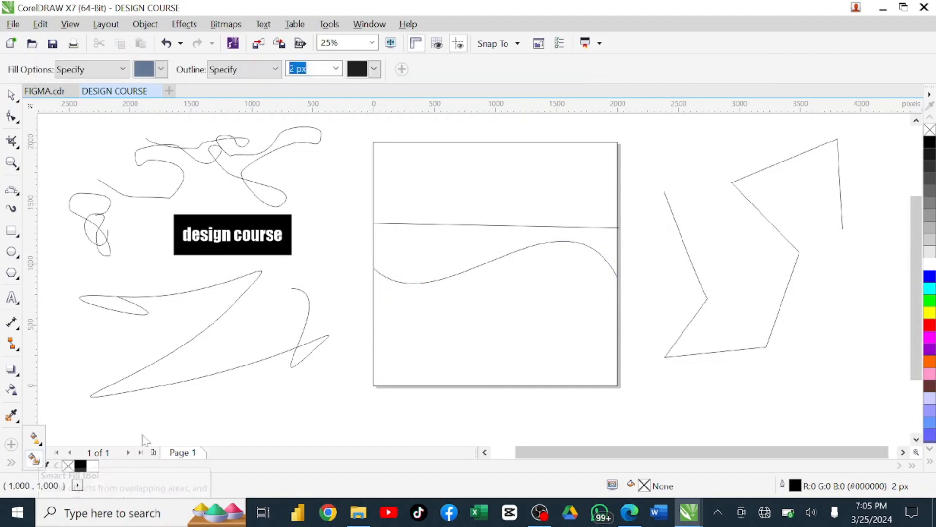
left_click(455, 322)
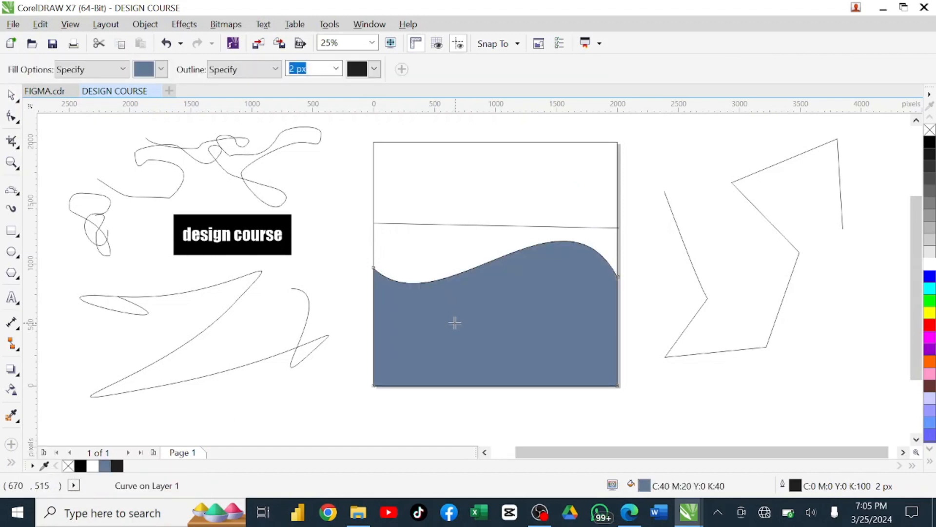
left_click(11, 94)
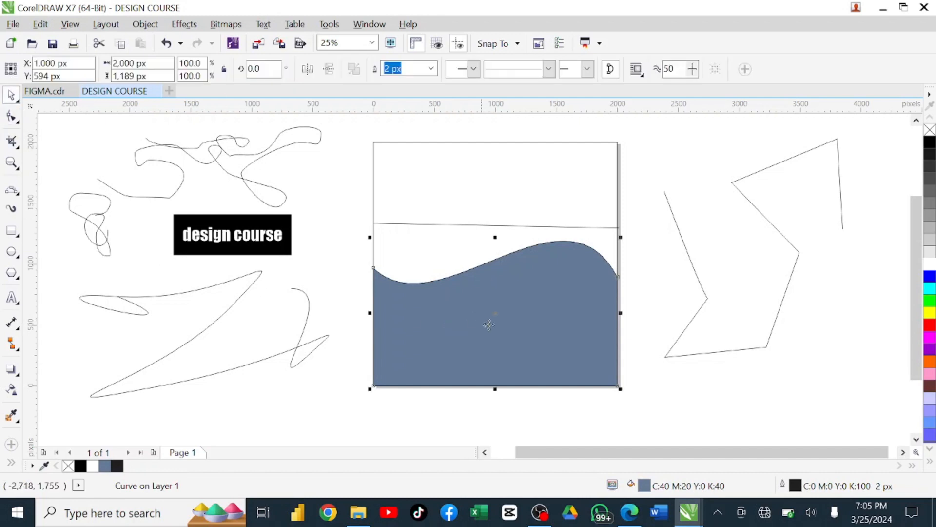
Try yellow, blue, several greys, green and red fills on the wave-topped shape, finishing with purple (#9900CC)
left_click(929, 316)
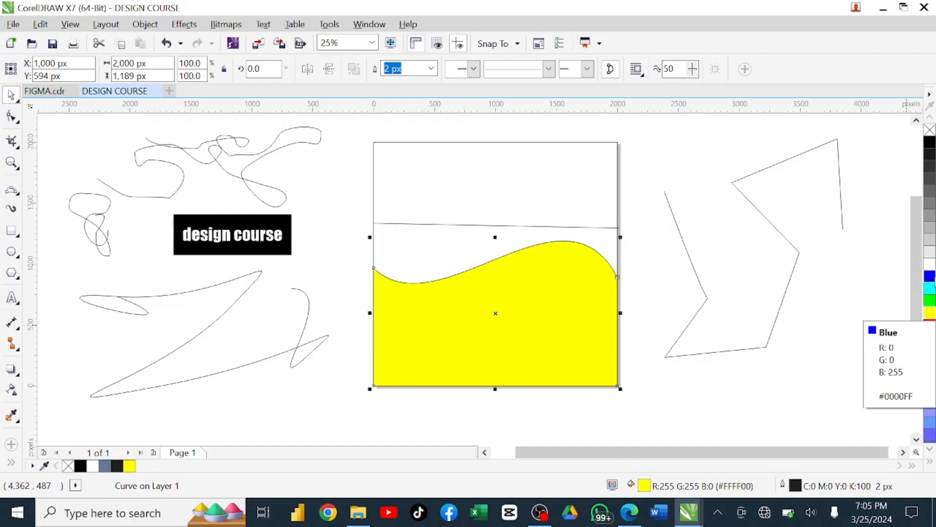
left_click(929, 277)
left_click(929, 239)
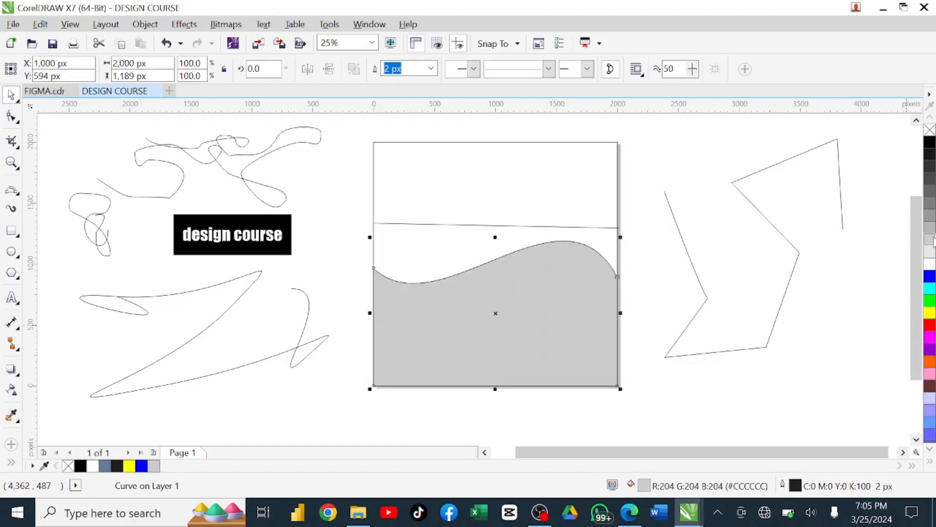
left_click(931, 205)
left_click(931, 253)
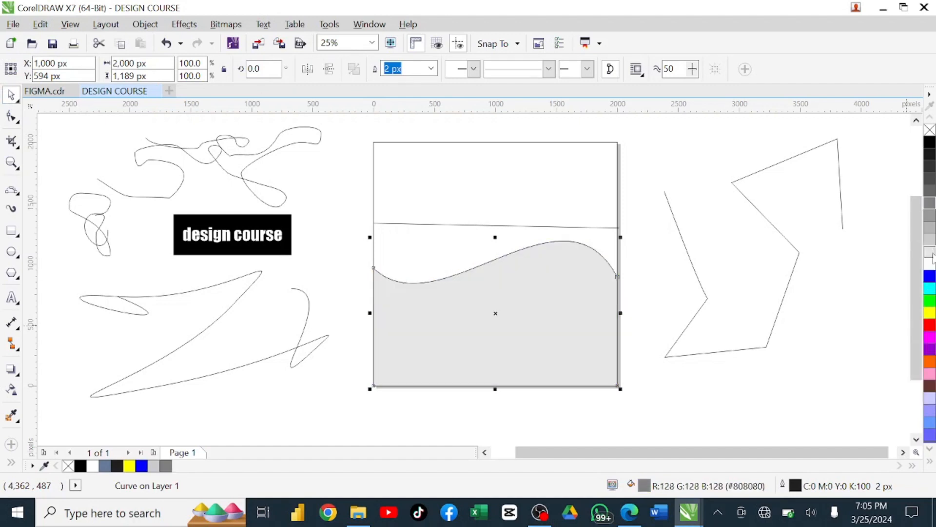
left_click(929, 299)
left_click(929, 324)
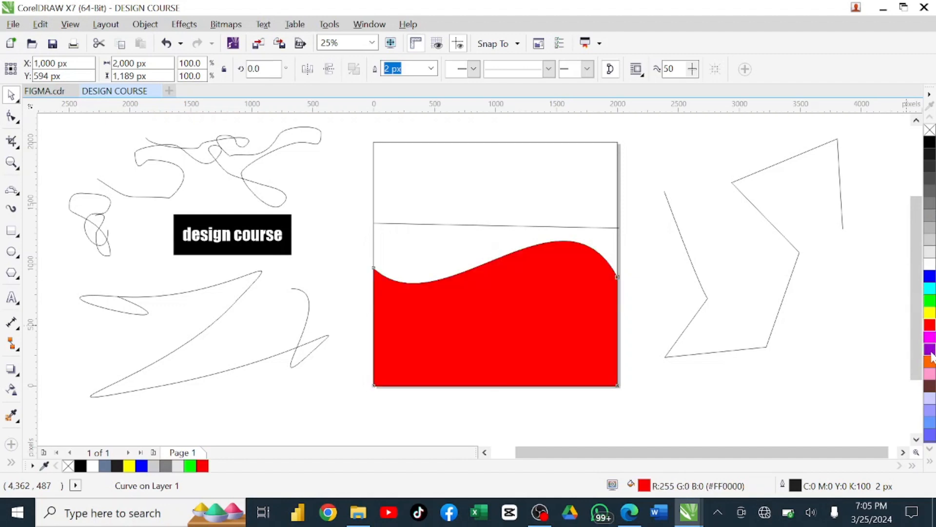
left_click(930, 349)
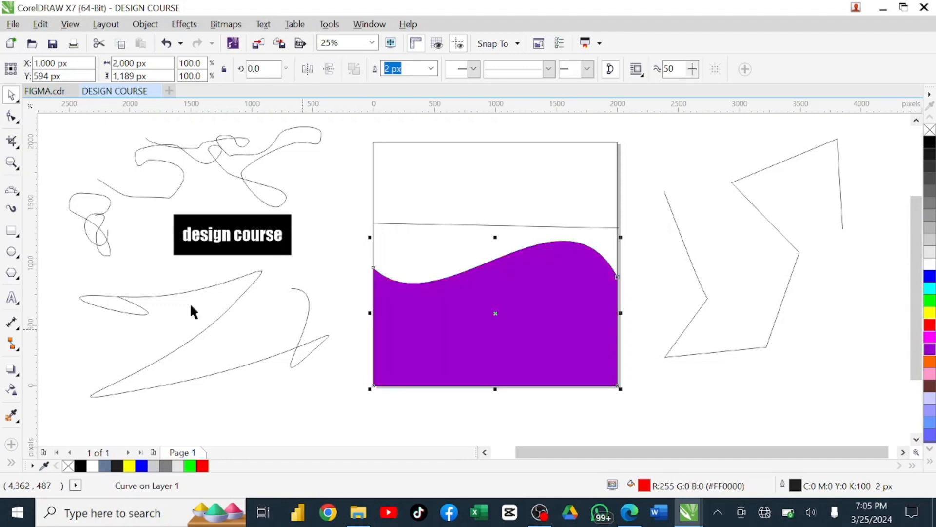
left_click(19, 195)
left_click(19, 195)
left_click(18, 194)
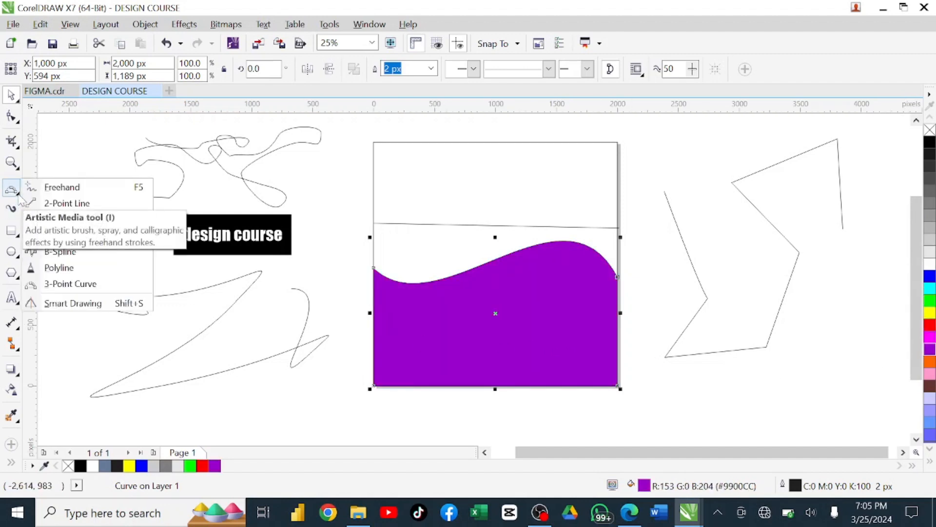
left_click(17, 195)
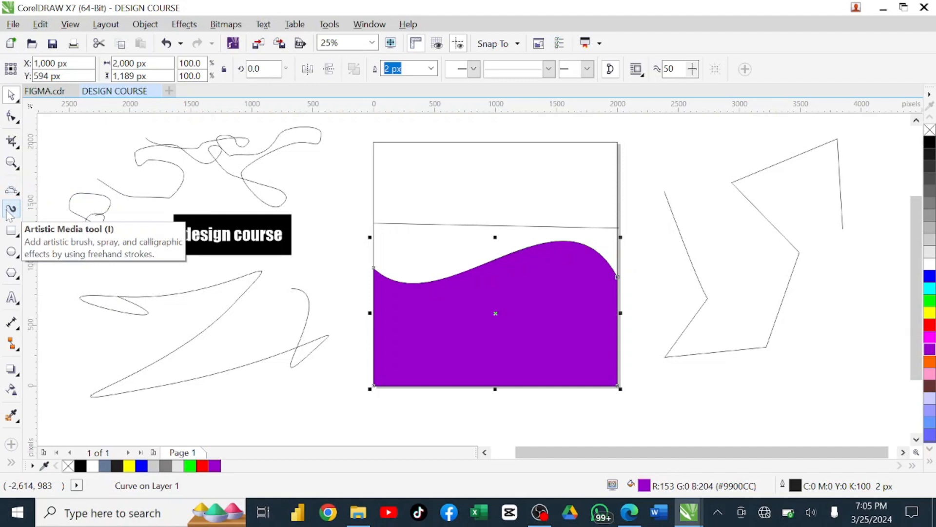
Draw a rectangle of about 2,072 x 1,484 px in the empty area left of the freehand curves
left_click(18, 235)
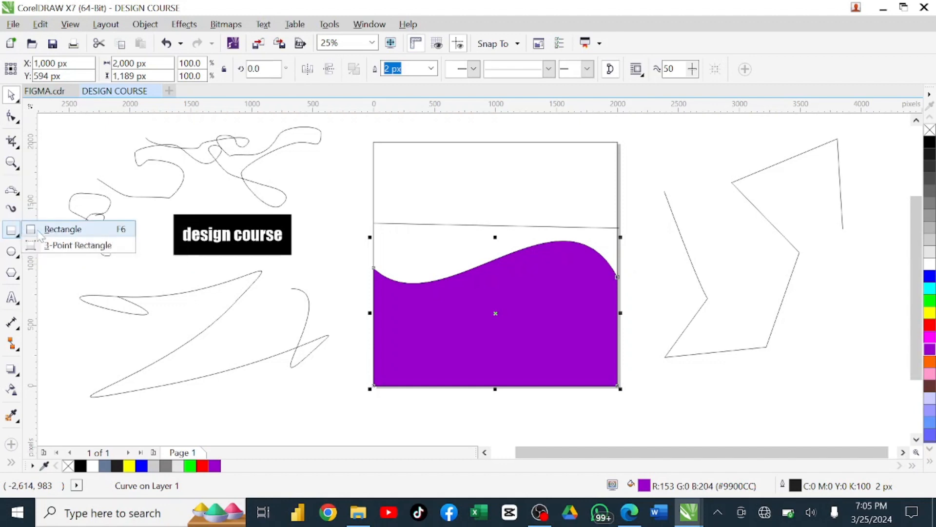
left_click(55, 229)
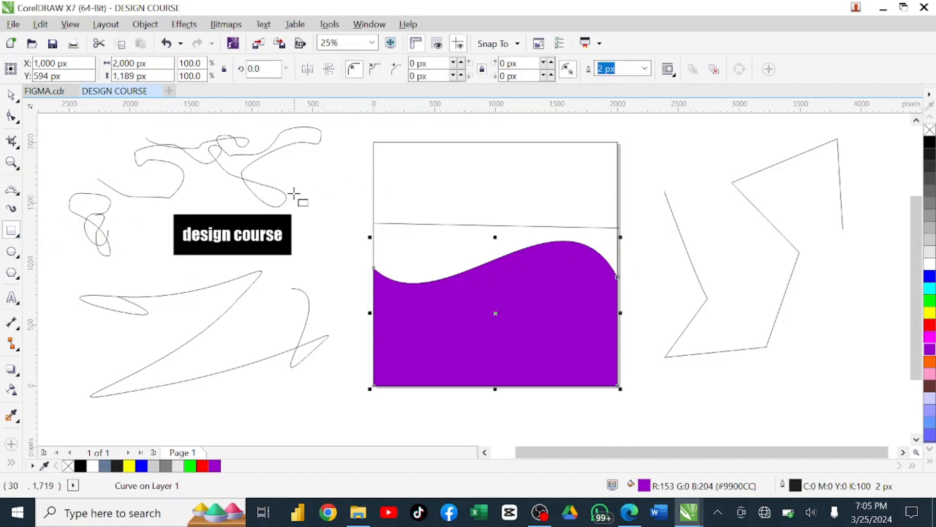
scroll(366, 213, "down", 5)
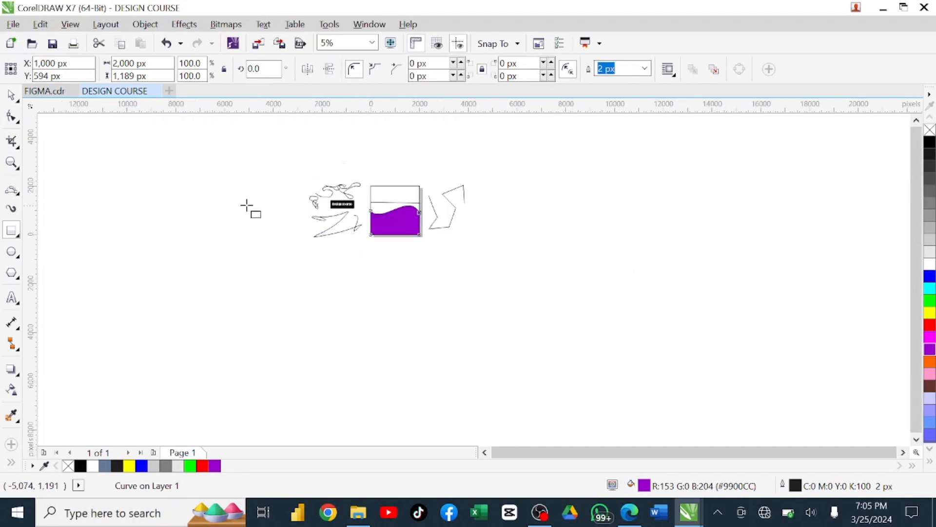
scroll(247, 206, "up", 5)
left_click_drag(236, 166, 490, 347)
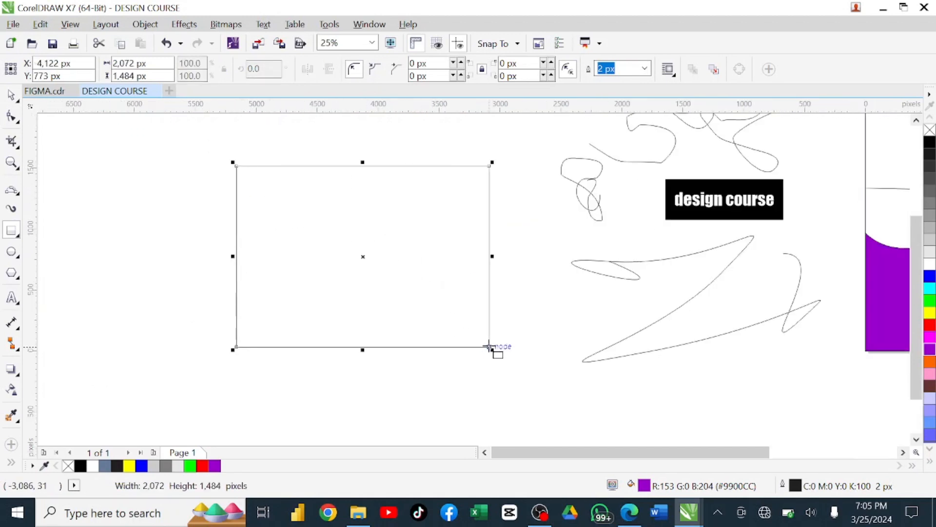
Round all four corners of the new rectangle with the Shape tool to a radius of about 448 px
left_click(11, 116)
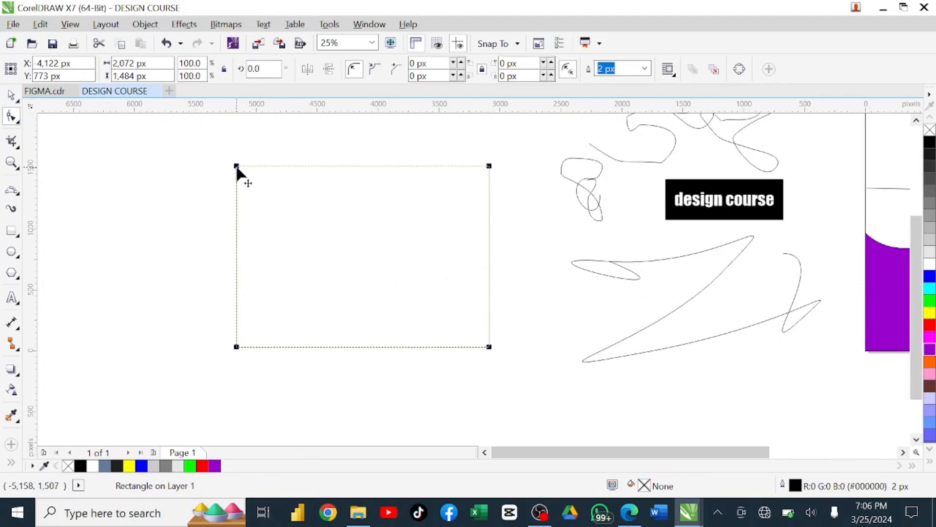
mouse_move(236, 166)
left_mouse_down()
mouse_move(374, 204)
mouse_move(323, 198)
mouse_move(248, 215)
mouse_move(222, 196)
mouse_move(223, 172)
left_mouse_up()
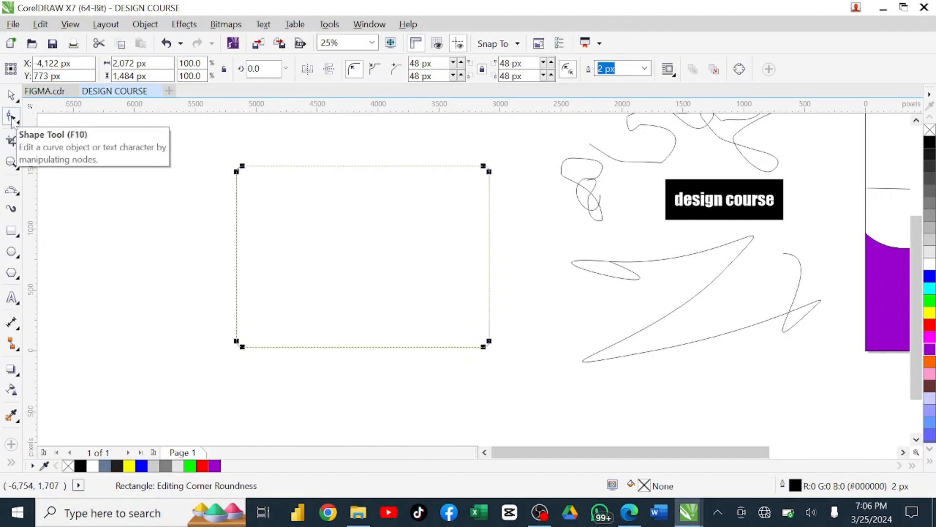
left_click_drag(247, 175, 303, 212)
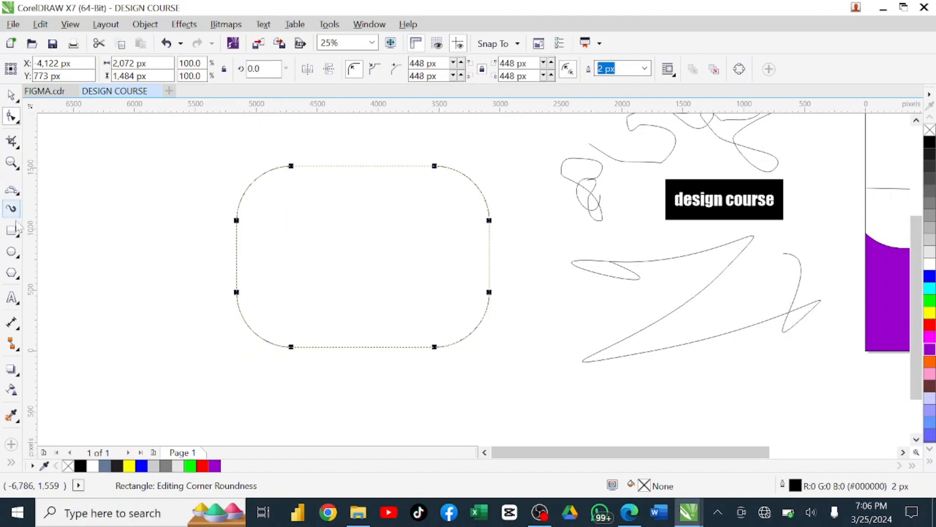
left_click(18, 257)
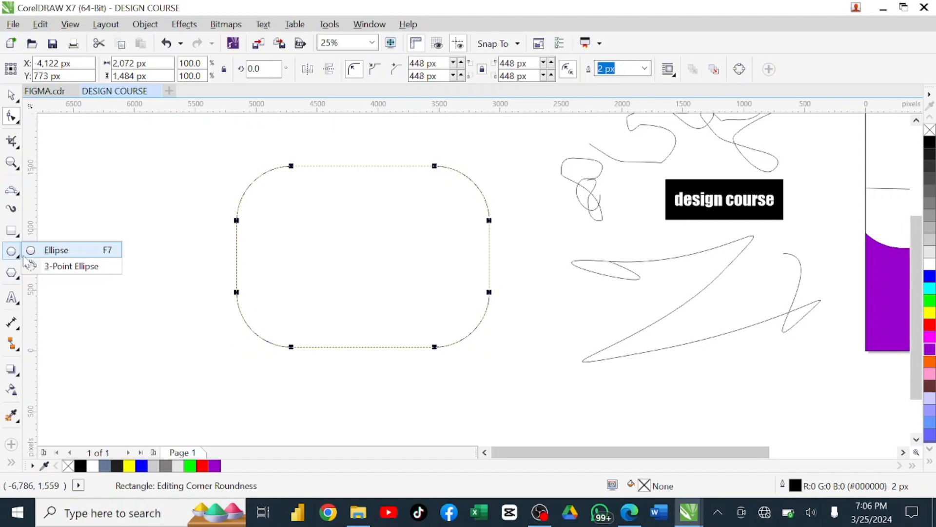
mouse_move(19, 276)
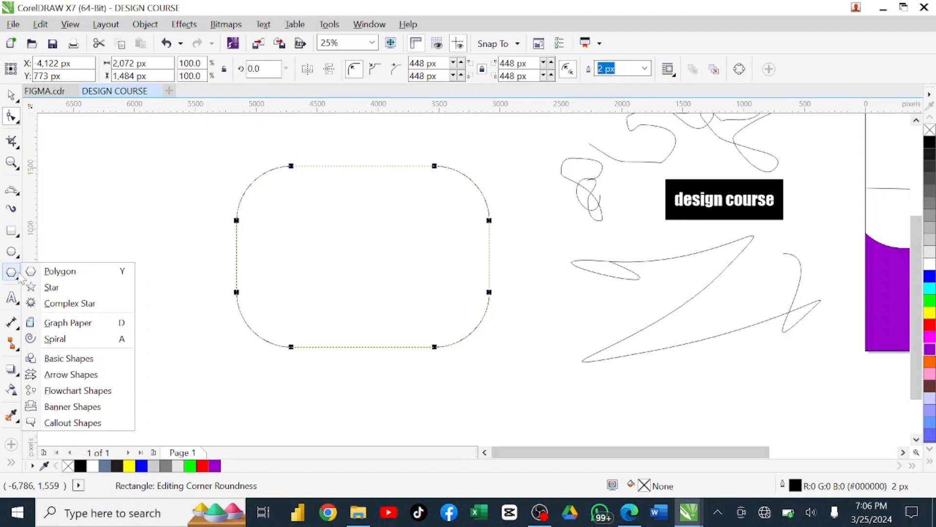
left_click(104, 244)
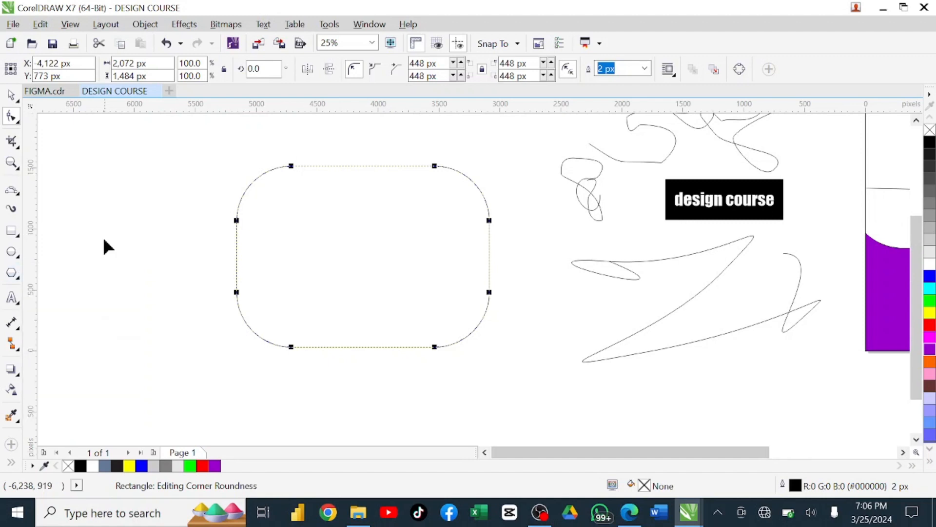
left_click(11, 94)
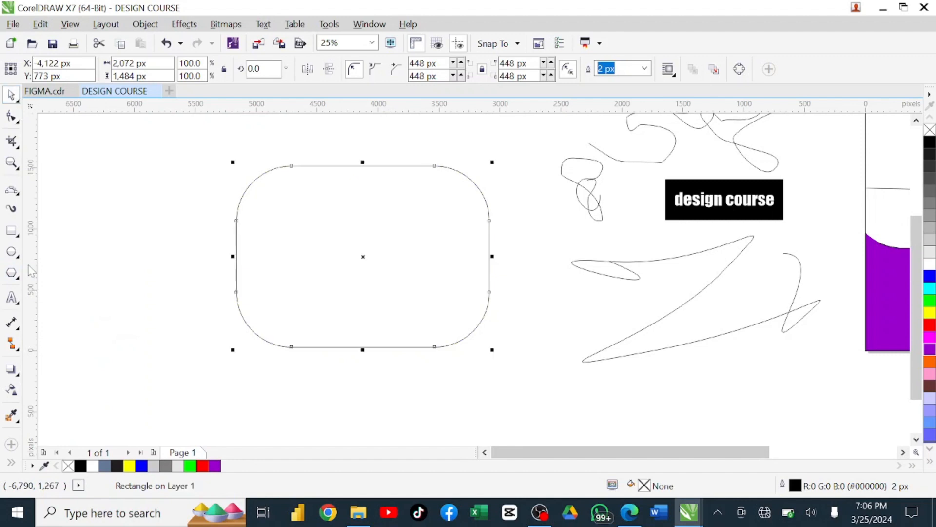
Add the artistic text "DESIGN COURSE" to the left of the rounded rectangle
left_click(11, 298)
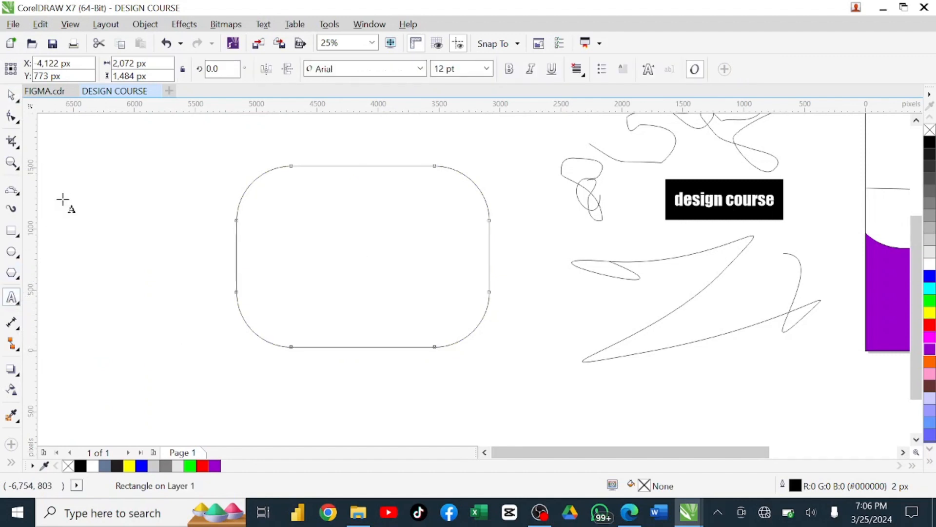
left_click(79, 192)
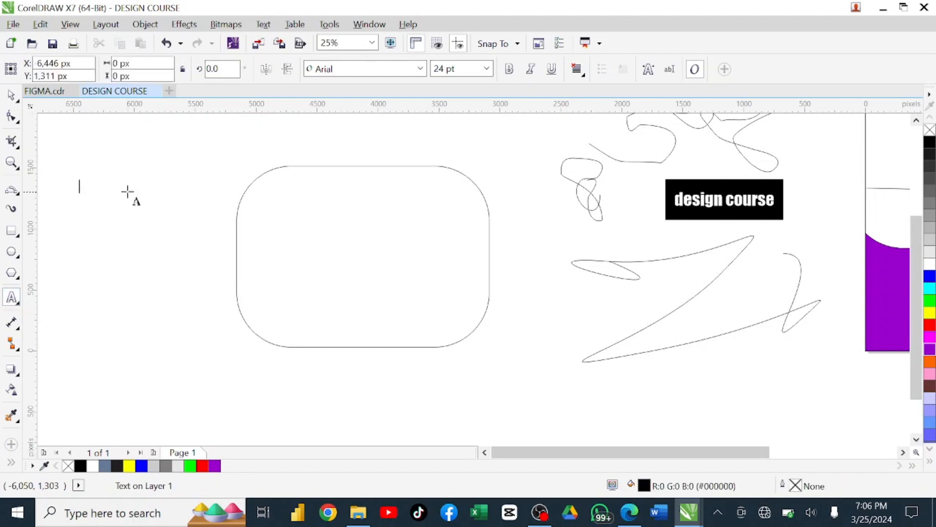
type("DES")
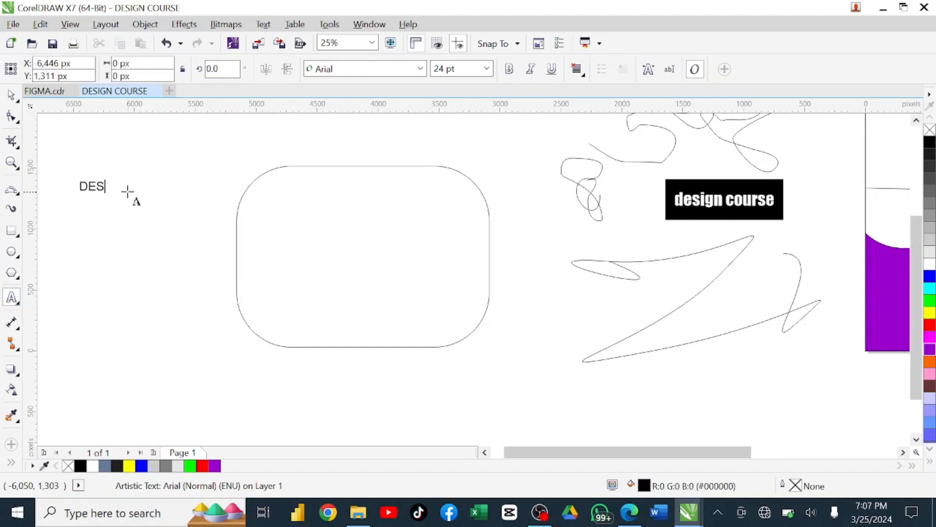
type("IGN COURSE")
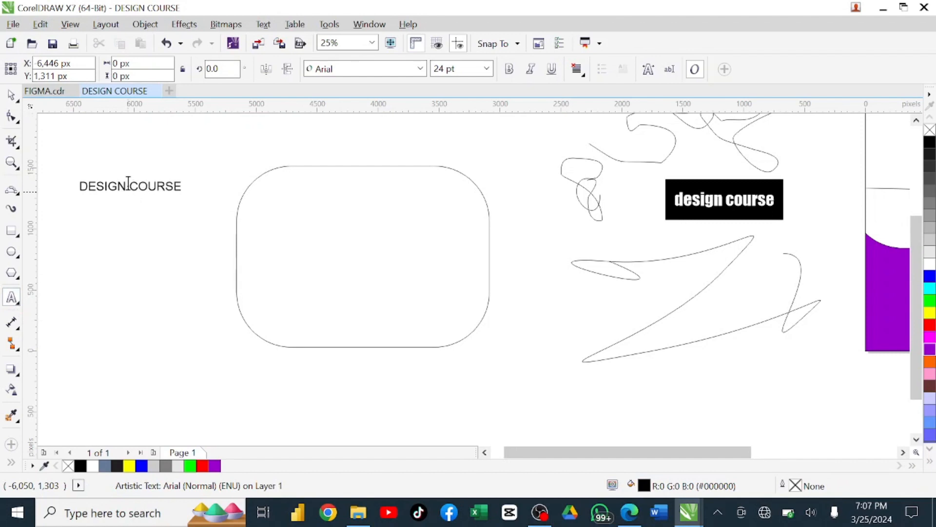
Shift the new text slightly up and right, the rounded rectangle down and right, and the black label box down and left
left_click(11, 97)
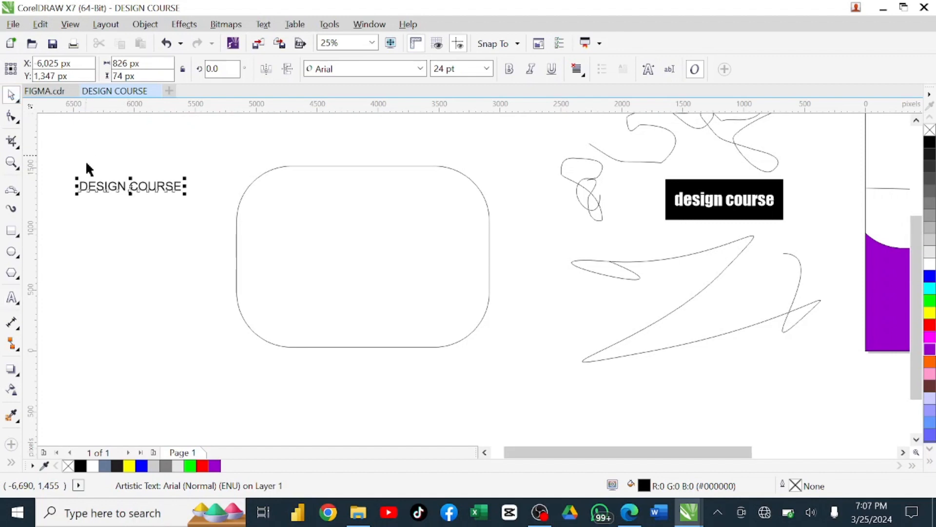
left_click_drag(97, 184, 129, 177)
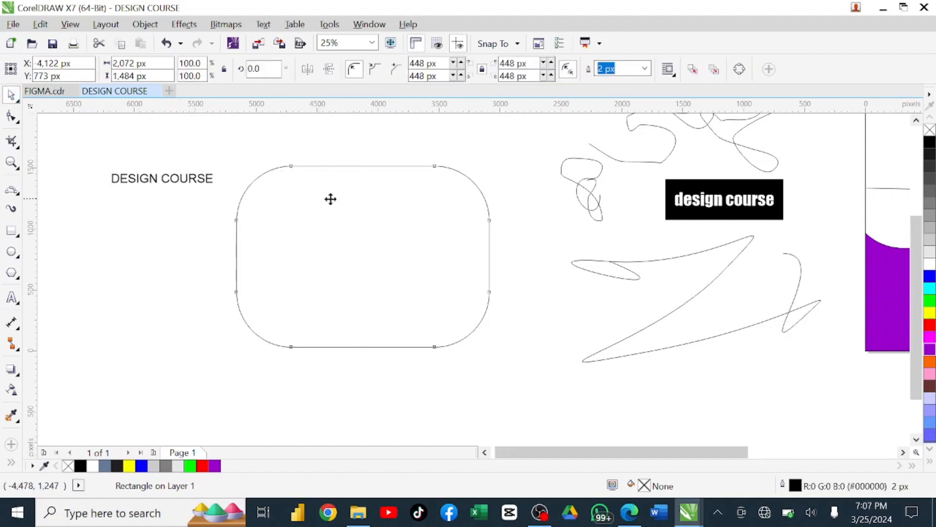
left_click_drag(330, 198, 357, 224)
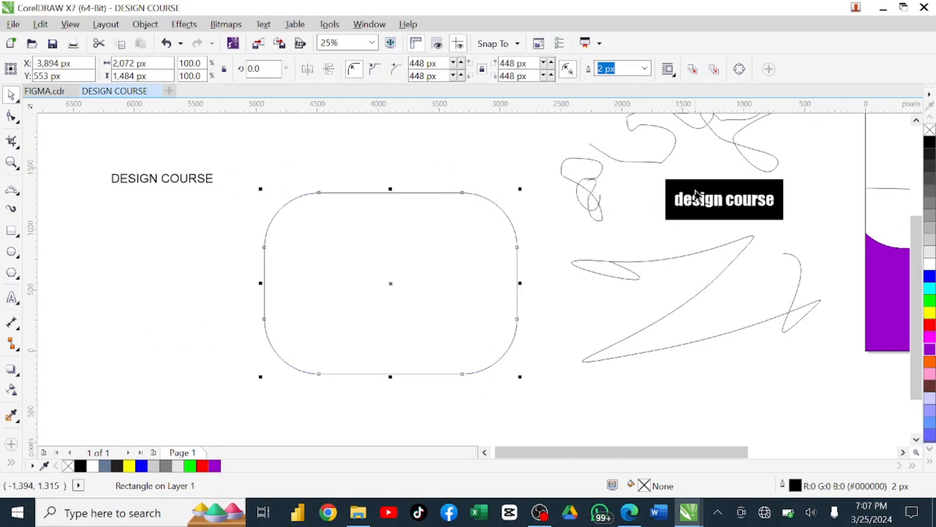
left_click_drag(664, 191, 624, 215)
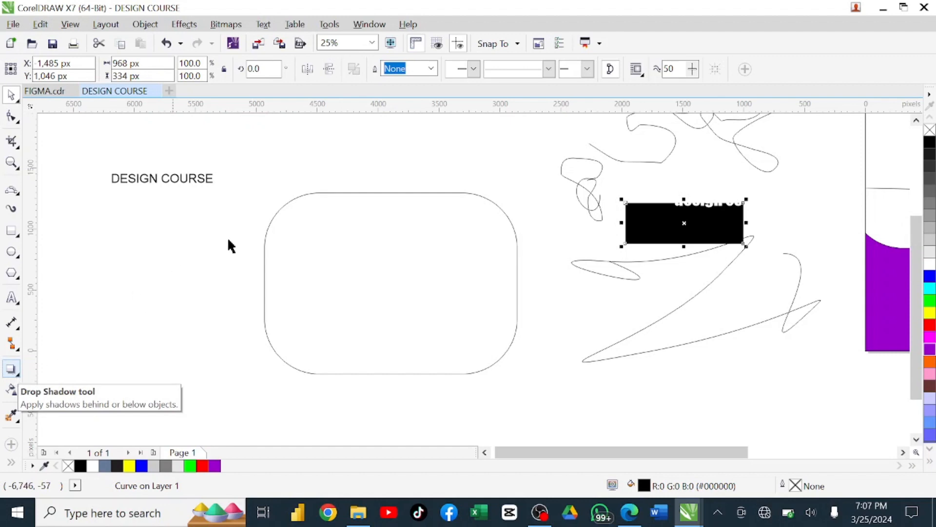
Fill the rounded rectangle with blue and give it a soft drop shadow below, offset about -16 px horizontally and -127 px vertically
left_click(316, 211)
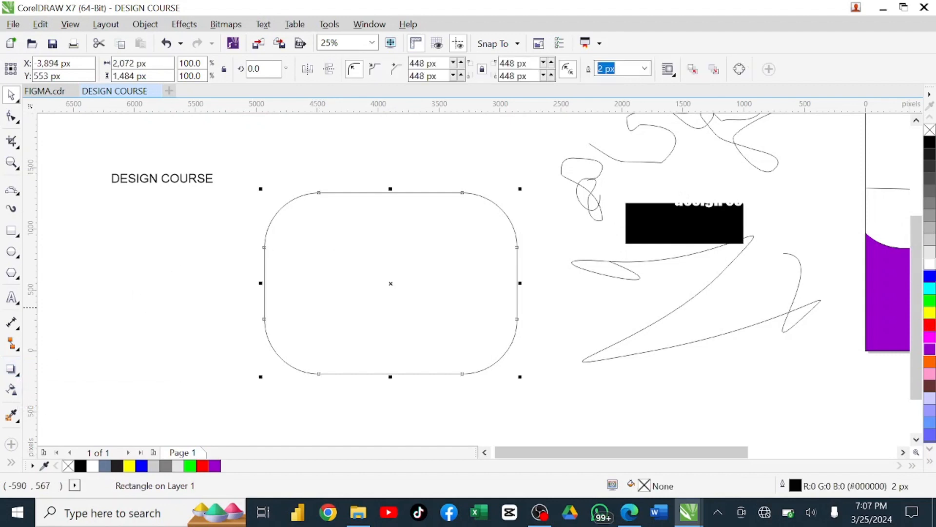
left_click(930, 278)
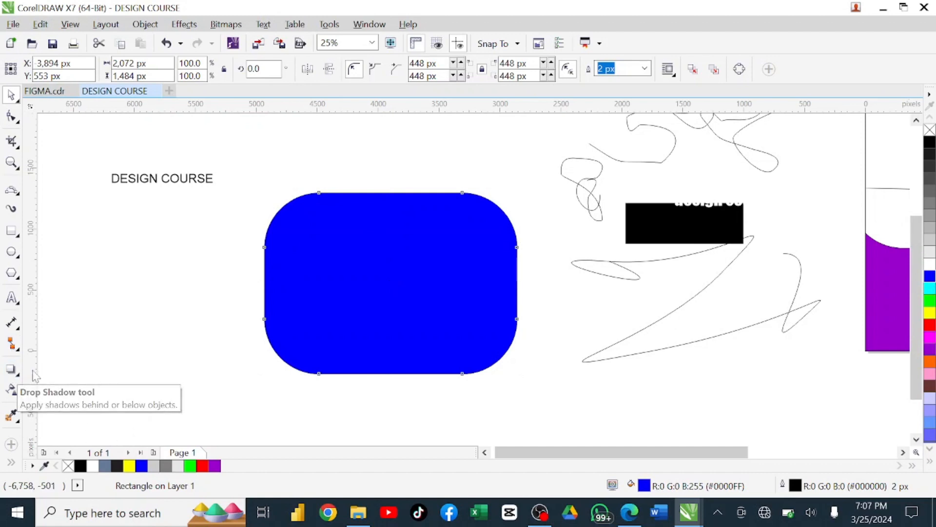
left_click(13, 372)
left_click_drag(370, 317, 364, 437)
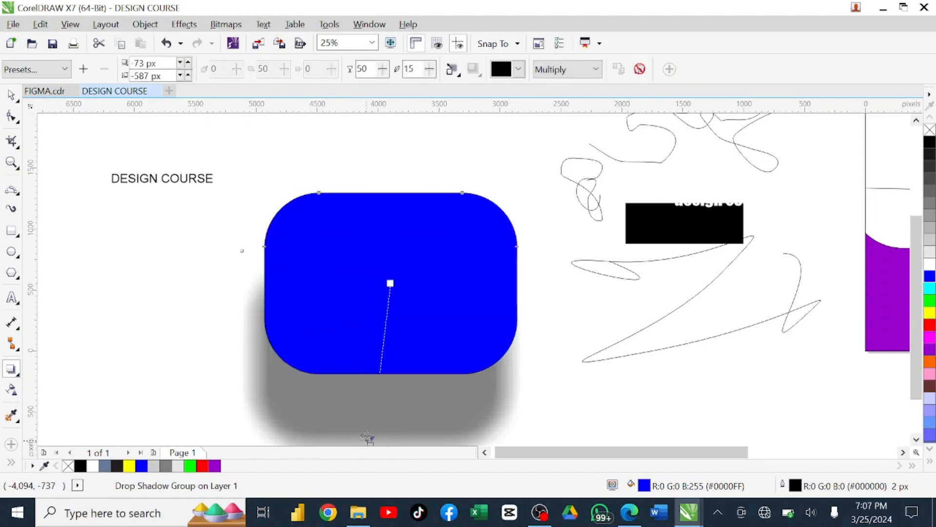
left_click_drag(368, 440, 377, 388)
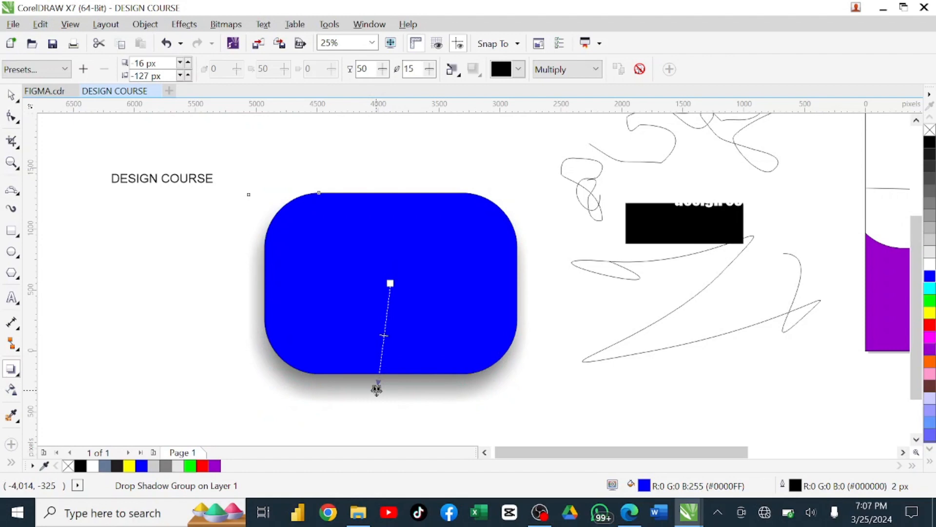
left_click(10, 94)
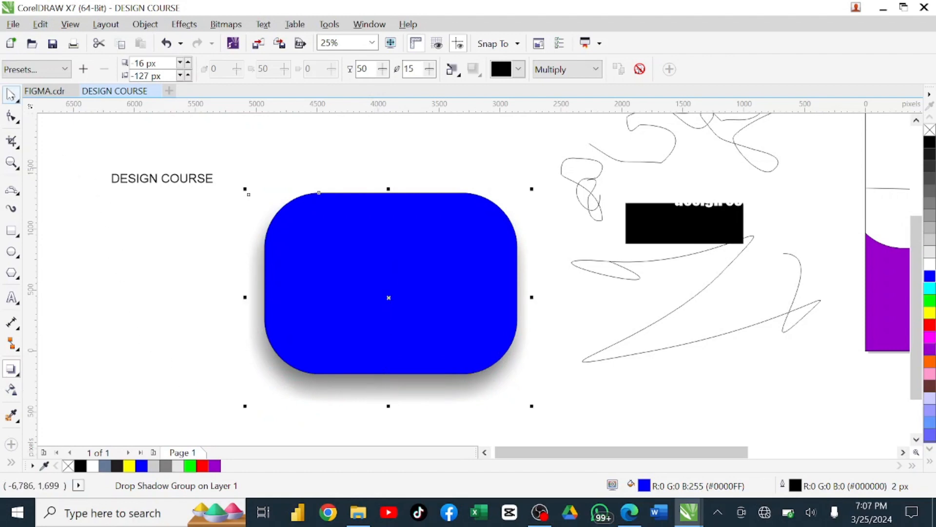
Move the blue rounded rectangle up and right, and draw a rectangle about 1,932 by 1,348 px below the DESIGN COURSE text
left_click_drag(357, 276, 525, 207)
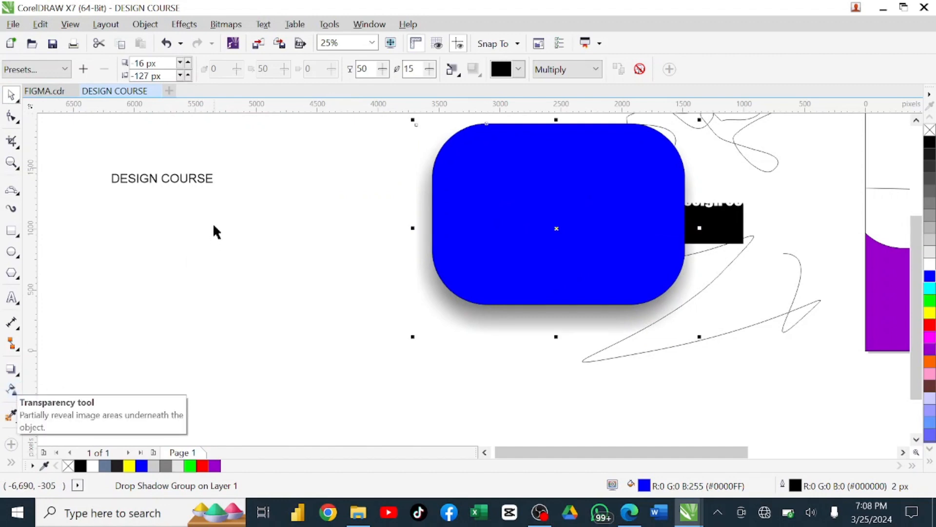
left_click(11, 232)
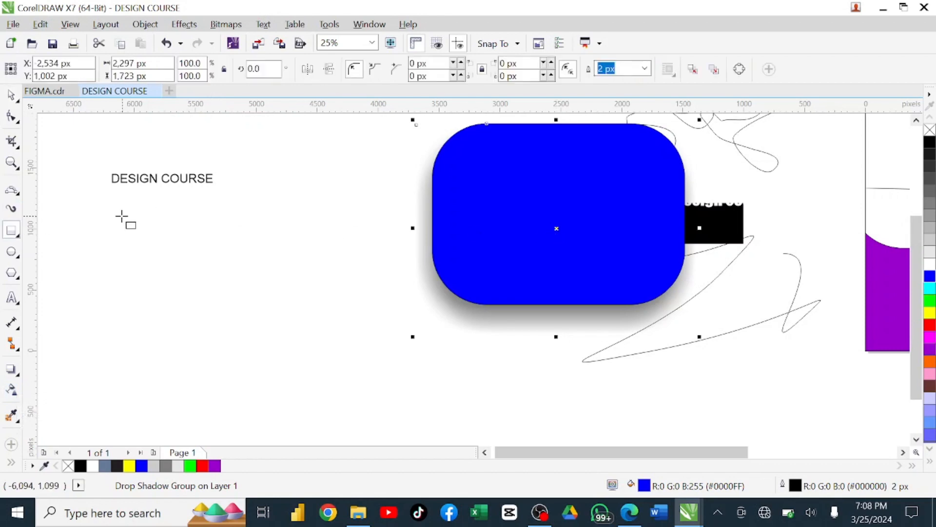
mouse_move(122, 215)
left_mouse_down()
mouse_move(278, 302)
mouse_move(359, 380)
left_mouse_up()
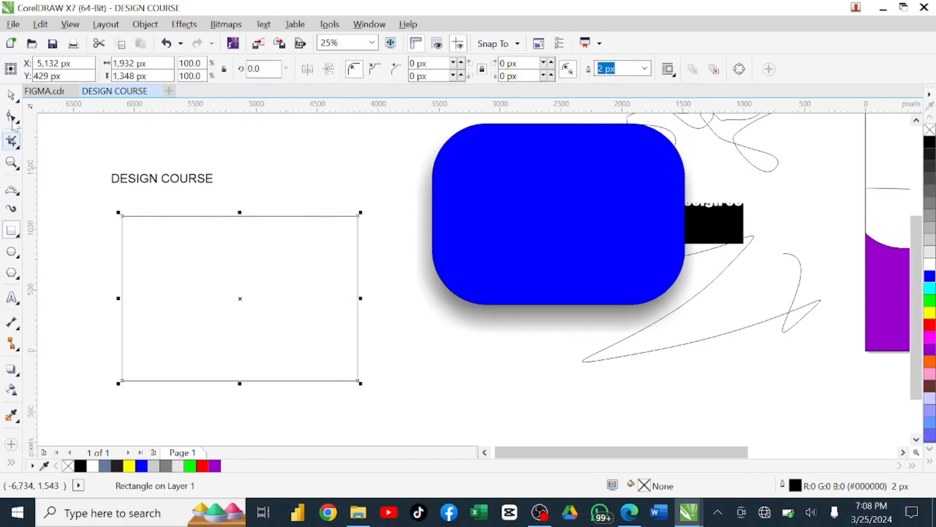
Fill the new rectangle below the DESIGN COURSE text with green and deselect it
left_click(11, 95)
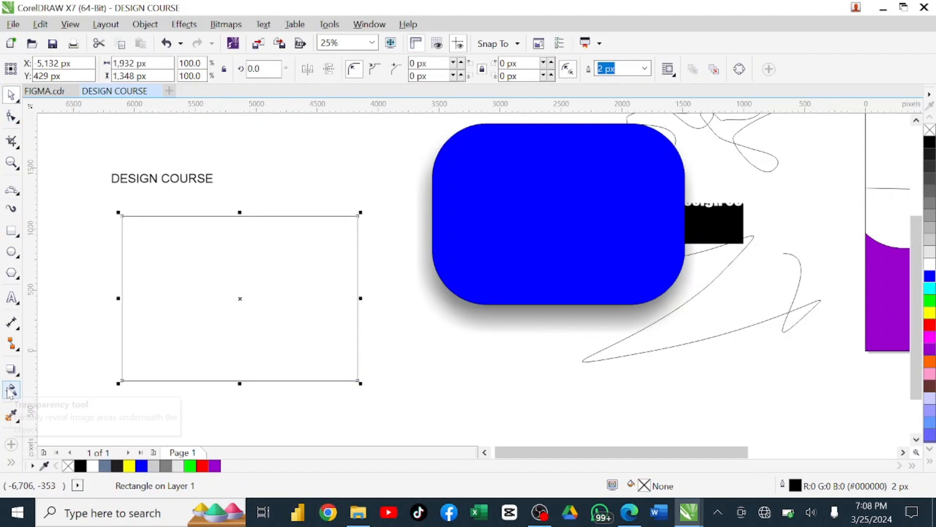
left_click(930, 300)
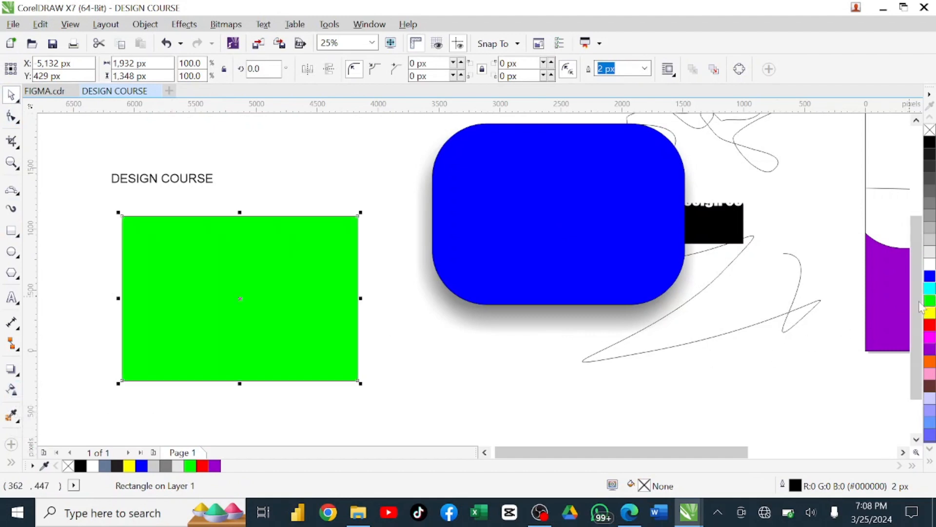
left_click(279, 171)
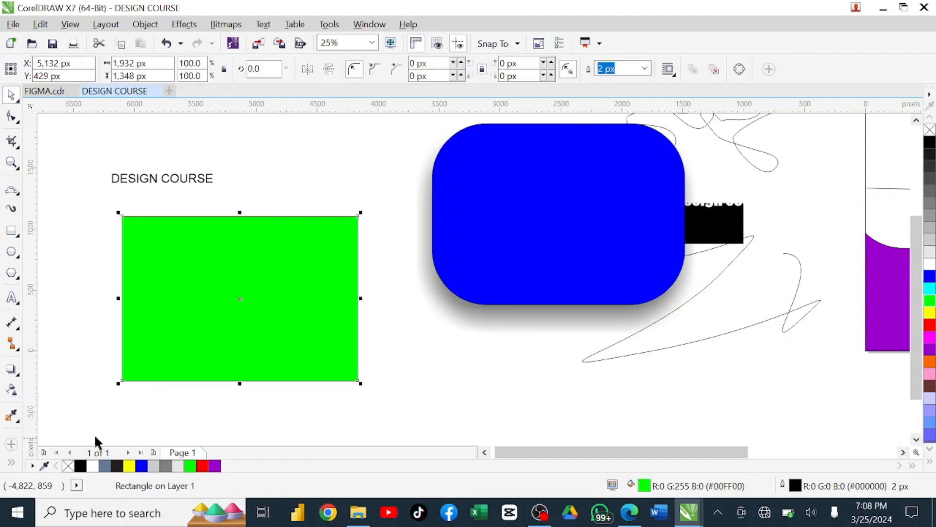
Apply a uniform transparency to the green rectangle and reduce its amount to 0
left_click(12, 390)
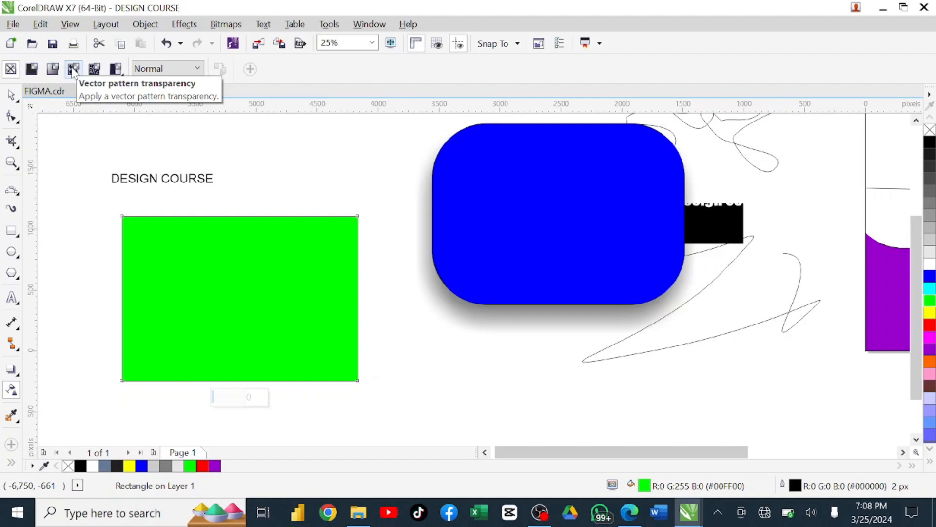
left_click(31, 69)
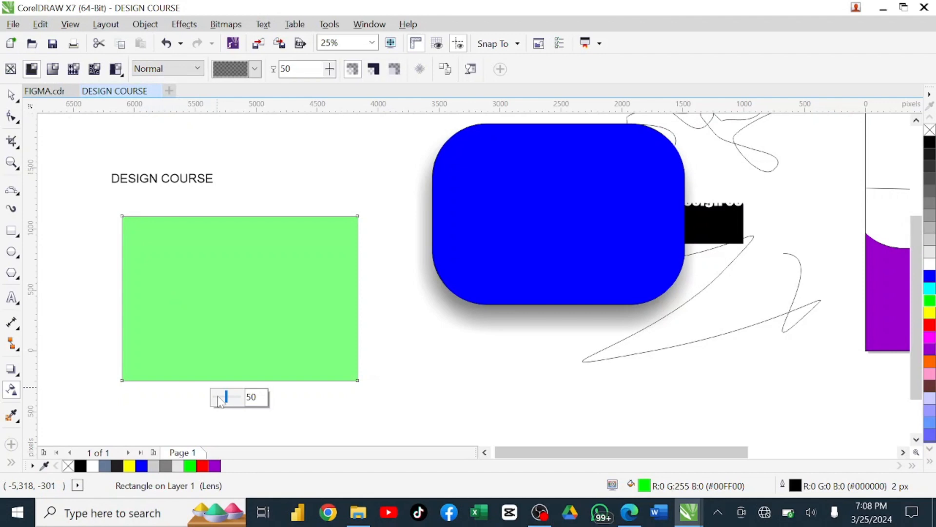
left_click_drag(219, 401, 188, 399)
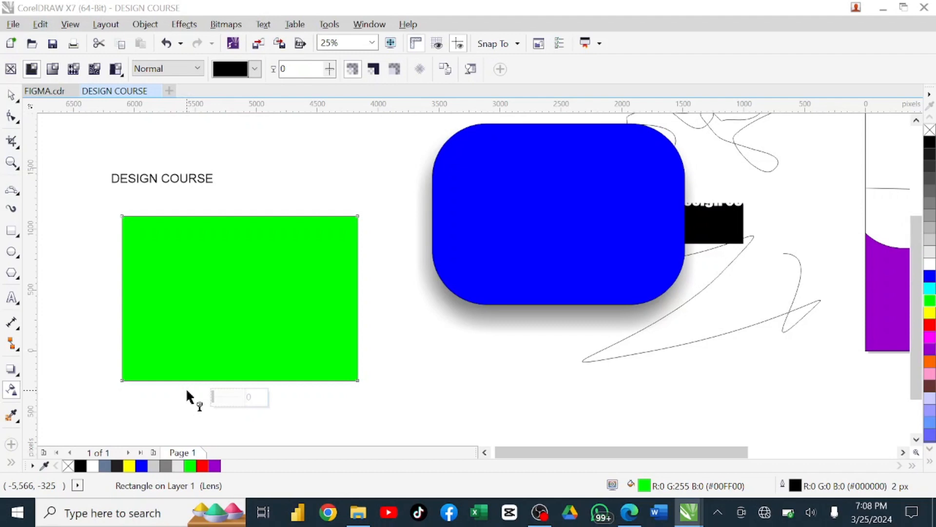
Apply a linear fountain transparency to the green rectangle, angled about 47.8° so it fades out toward the lower-left corner
left_click(53, 69)
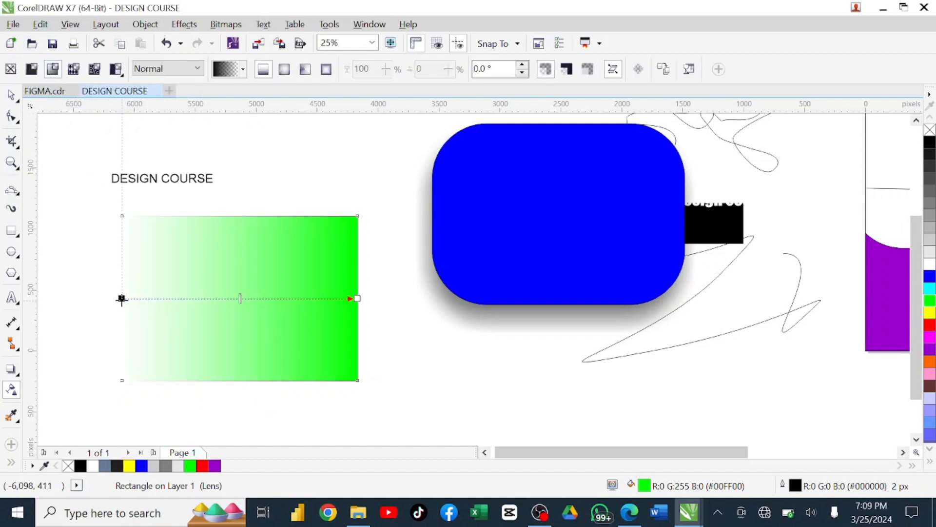
left_click_drag(121, 298, 239, 380)
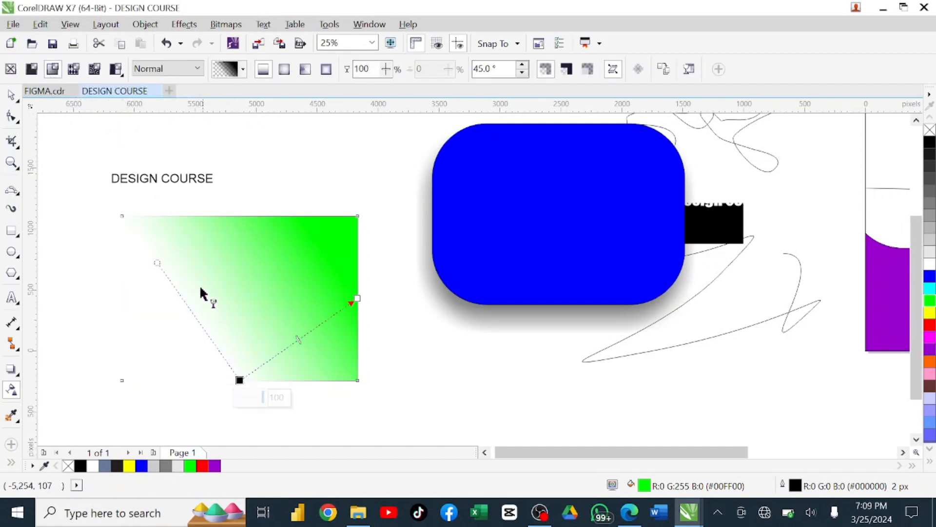
left_click_drag(156, 264, 107, 355)
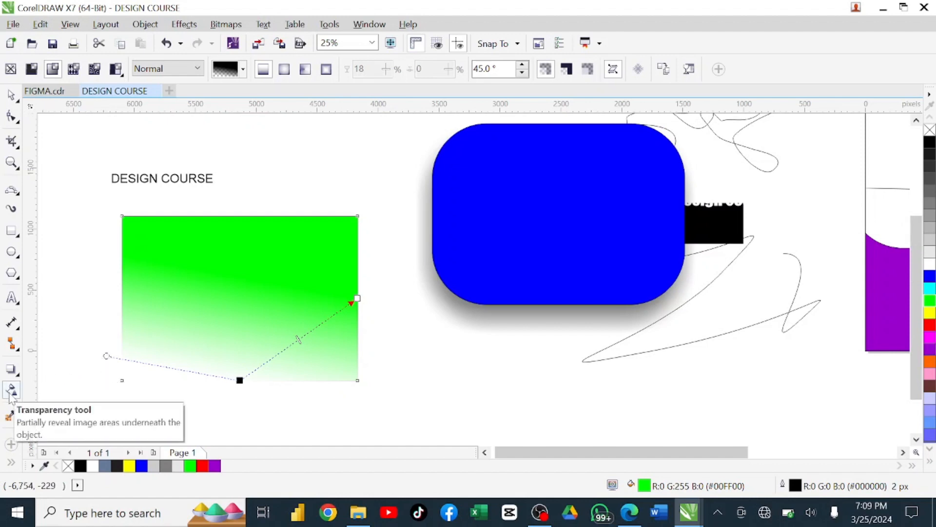
left_click_drag(239, 380, 228, 365)
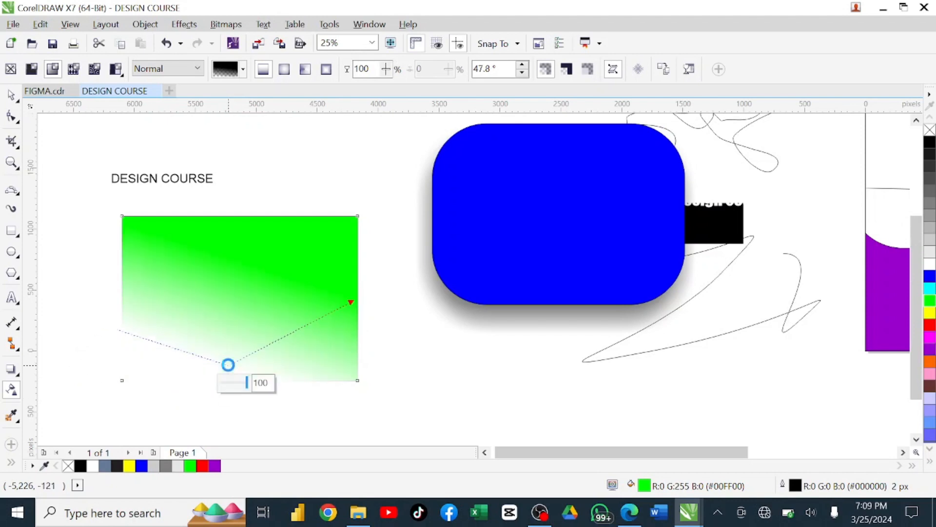
key("space")
Draw two side-by-side rectangles in the empty area far left of the artwork, about 5,320 by 4,700 px and 6,680 by 5,060 px
scroll(154, 212, "down", 4)
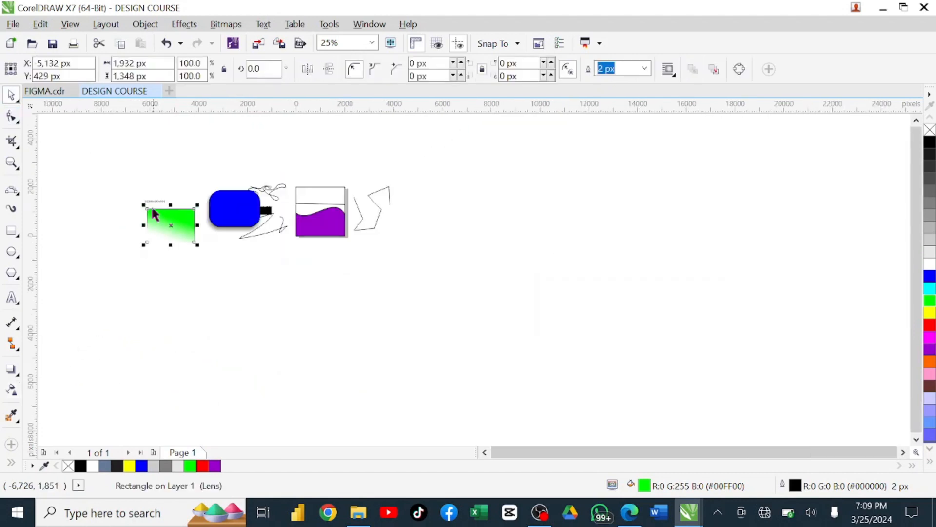
scroll(152, 210, "down", 2)
scroll(67, 230, "up", 4)
scroll(371, 195, "down", 2)
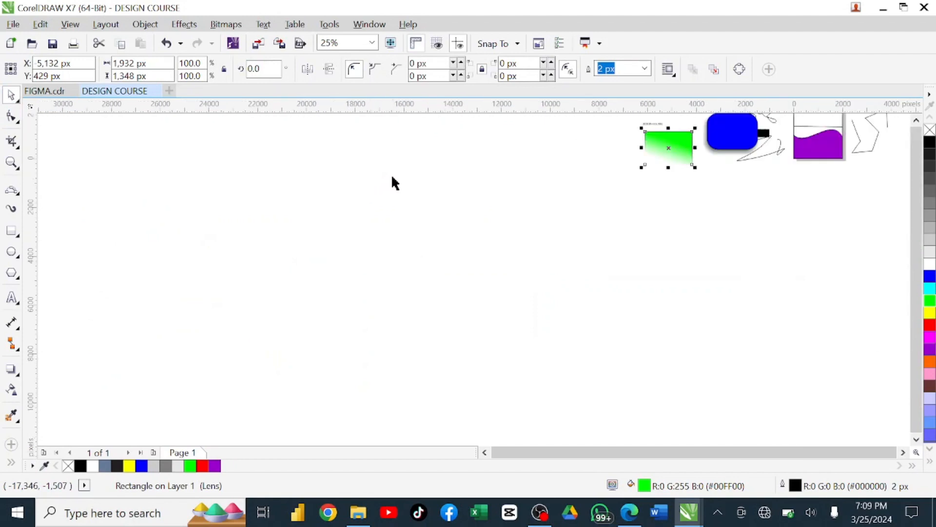
scroll(390, 168, "down", 3)
scroll(419, 185, "up", 4)
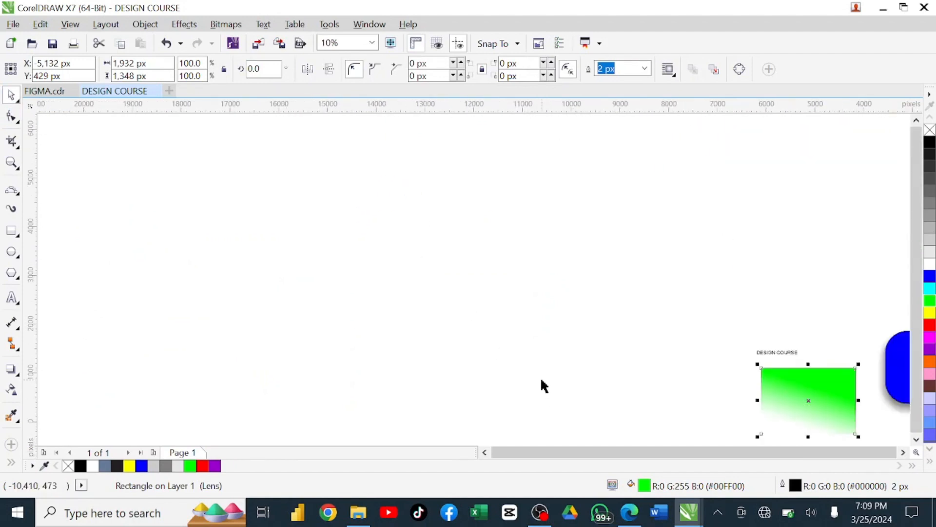
scroll(541, 380, "down", 1)
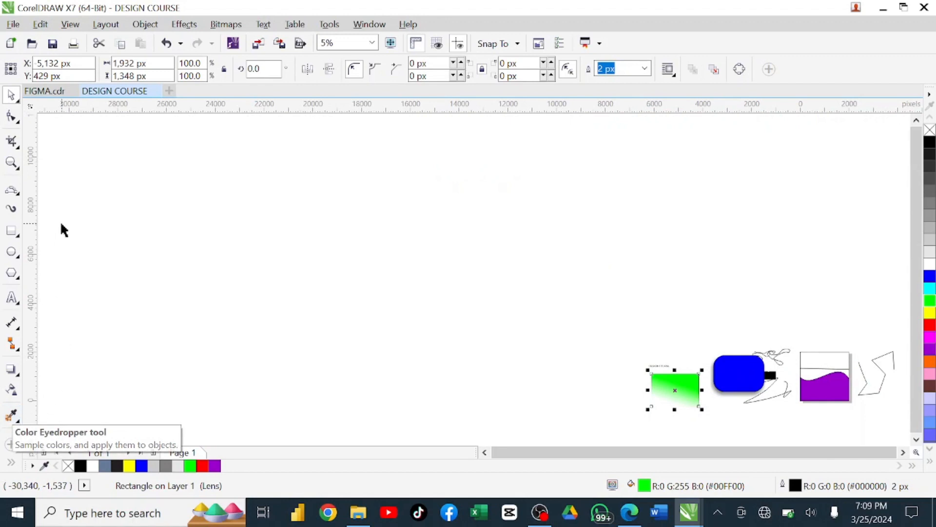
left_click(12, 230)
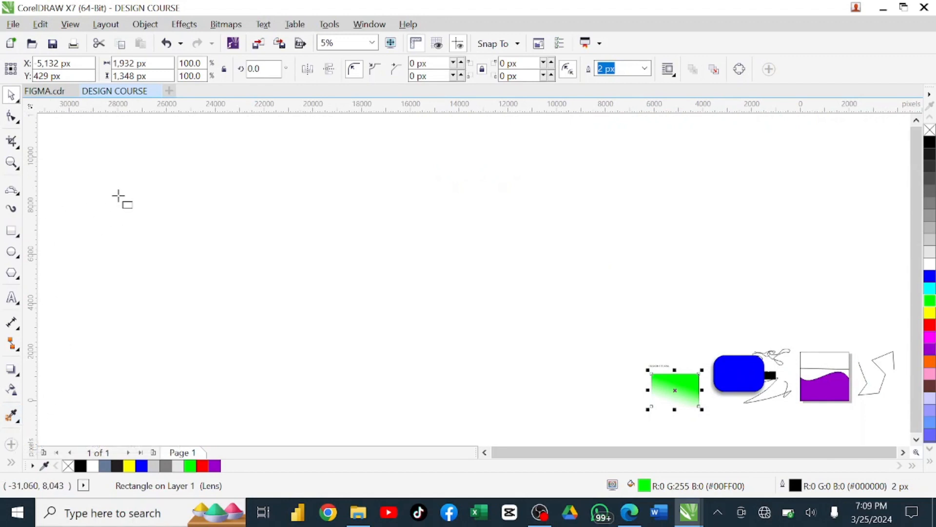
left_click_drag(117, 192, 246, 306)
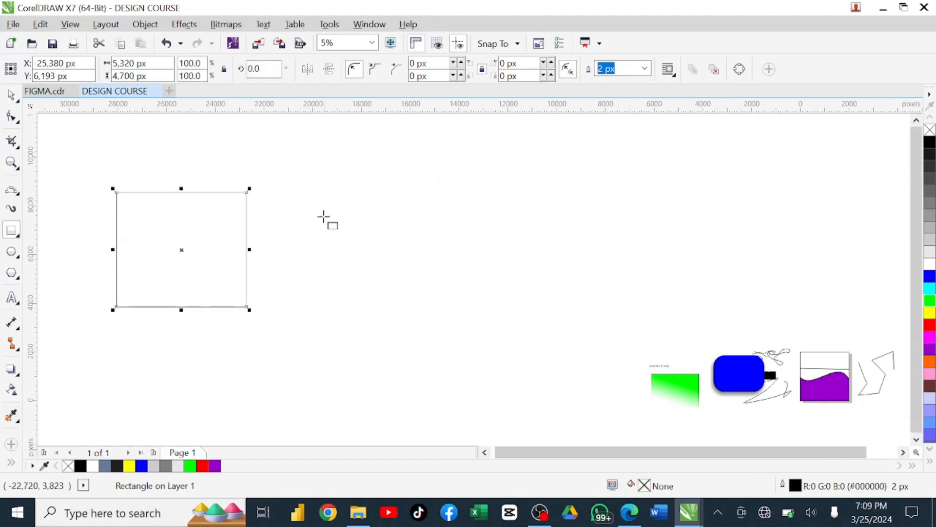
left_click_drag(297, 190, 461, 314)
Fill the left one of the two large rectangles with blue and deselect it
left_click(11, 94)
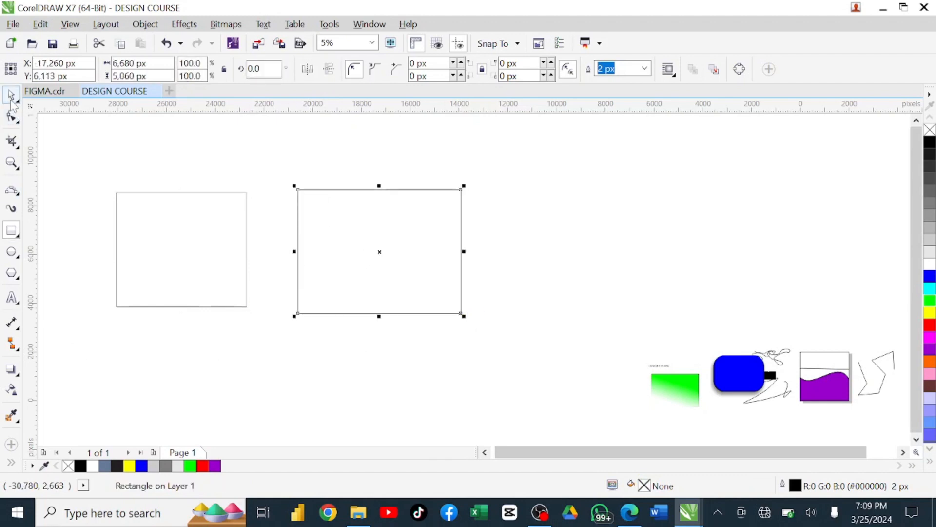
left_click(193, 239)
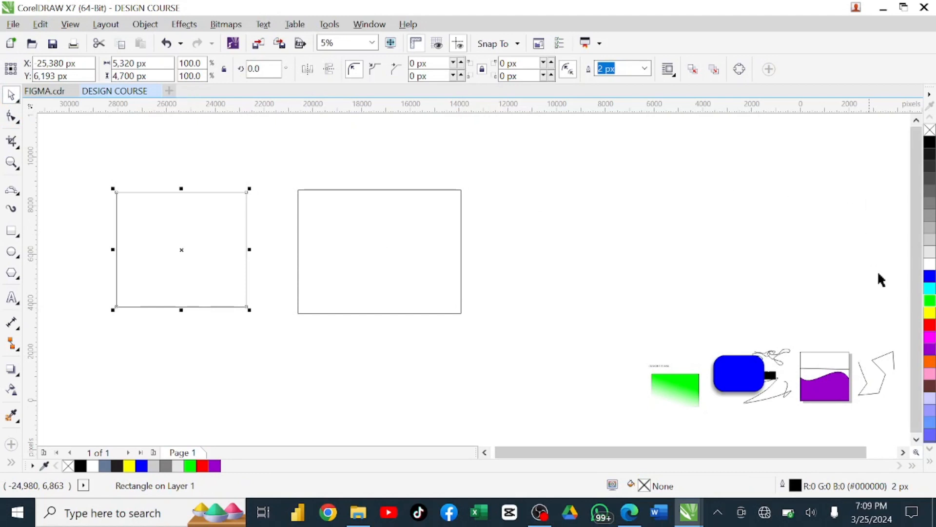
left_click(930, 280)
left_click(539, 302)
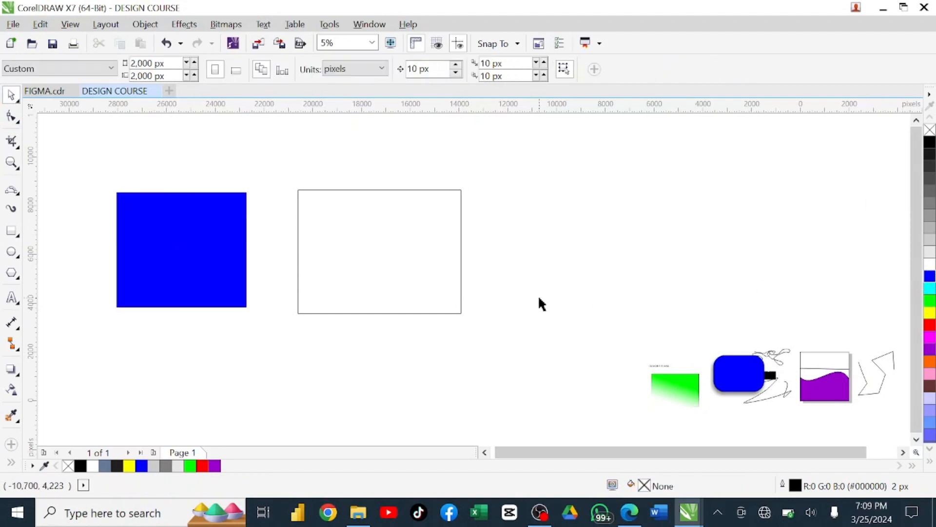
Sample the blue of the left large rectangle with the Color Eyedropper and apply it to the wider rectangle beside it
left_click(188, 273)
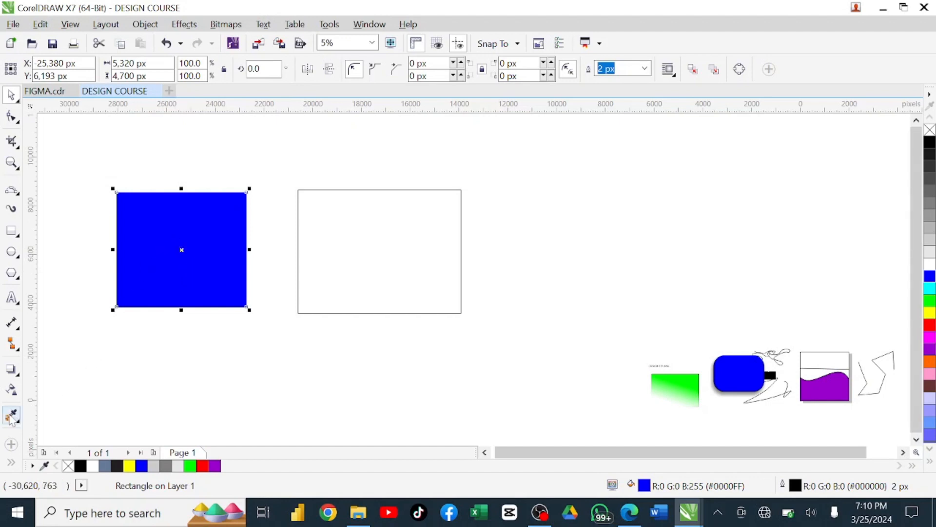
left_click(11, 416)
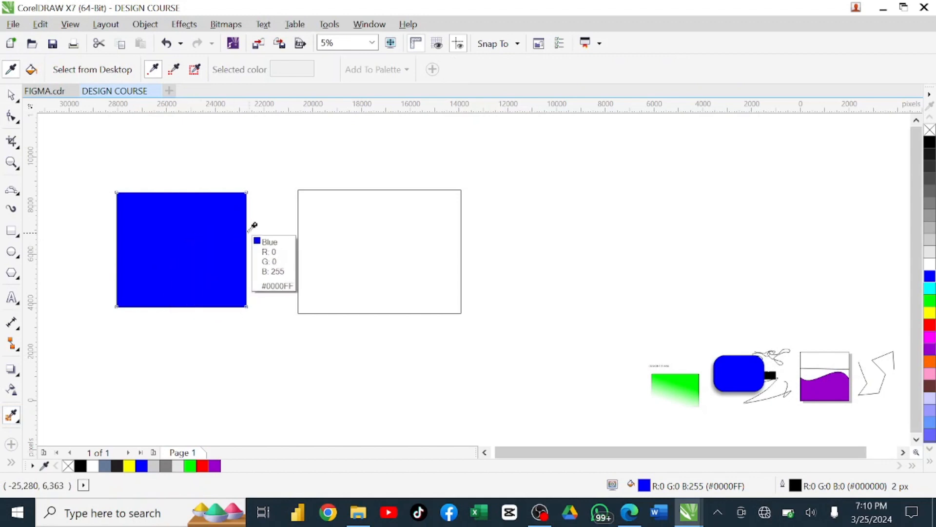
left_click(178, 232)
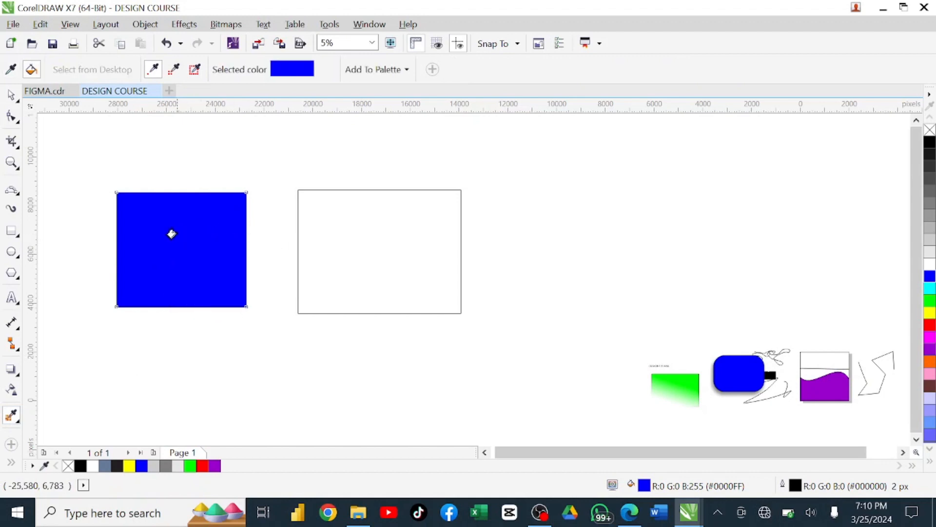
left_click(314, 227)
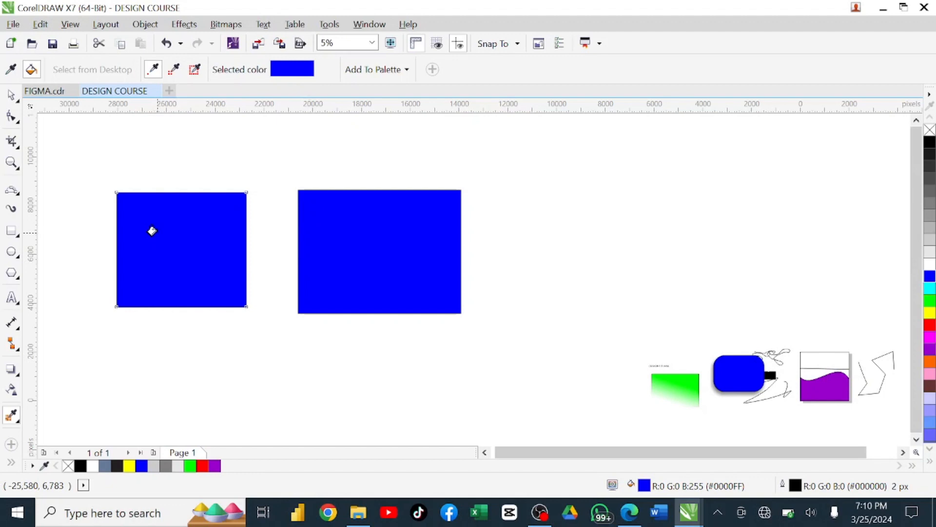
Sample the green of the faded rectangle with the Color Eyedropper and apply it to the wider of the two large rectangles
left_click(11, 95)
left_click(373, 223)
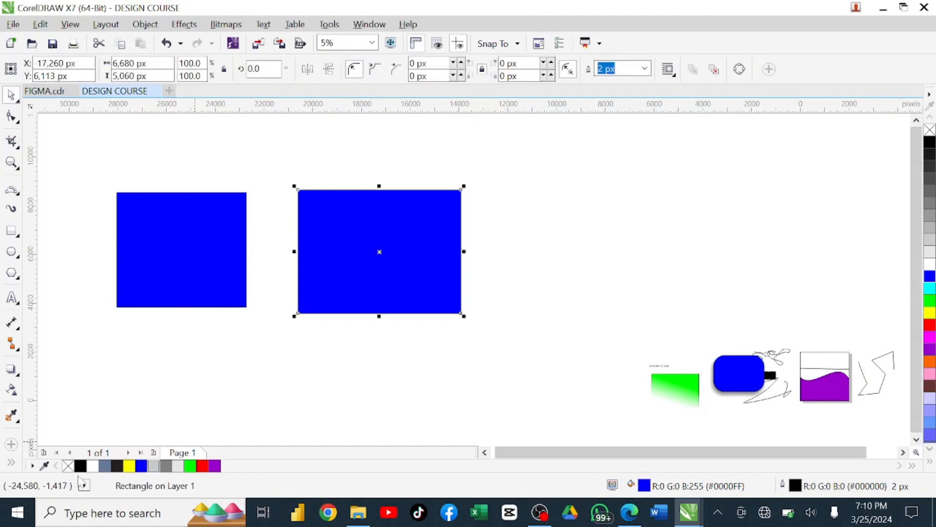
left_click(11, 417)
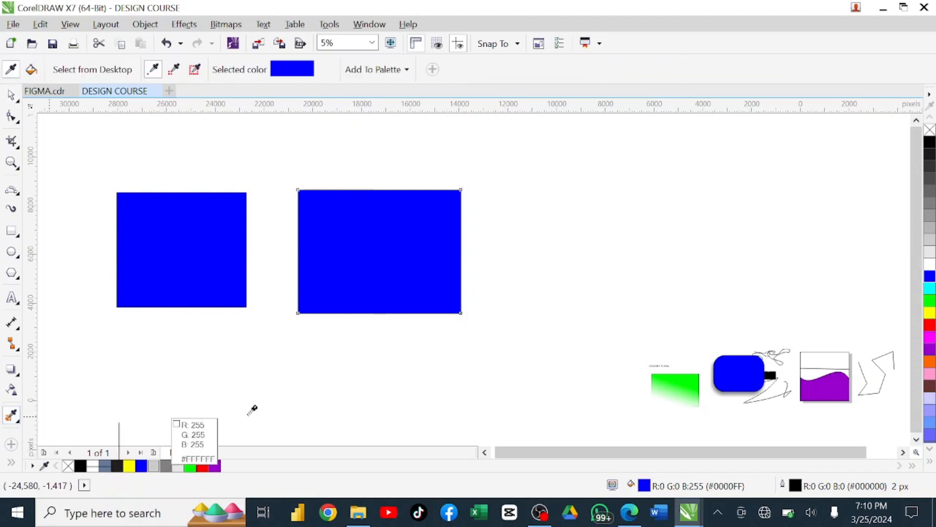
left_click(694, 375)
left_click(391, 264)
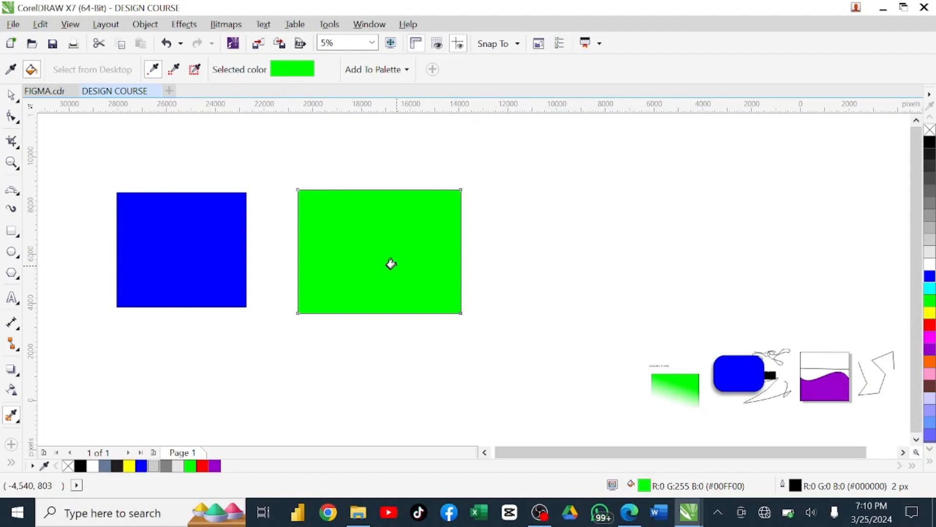
left_click(10, 462)
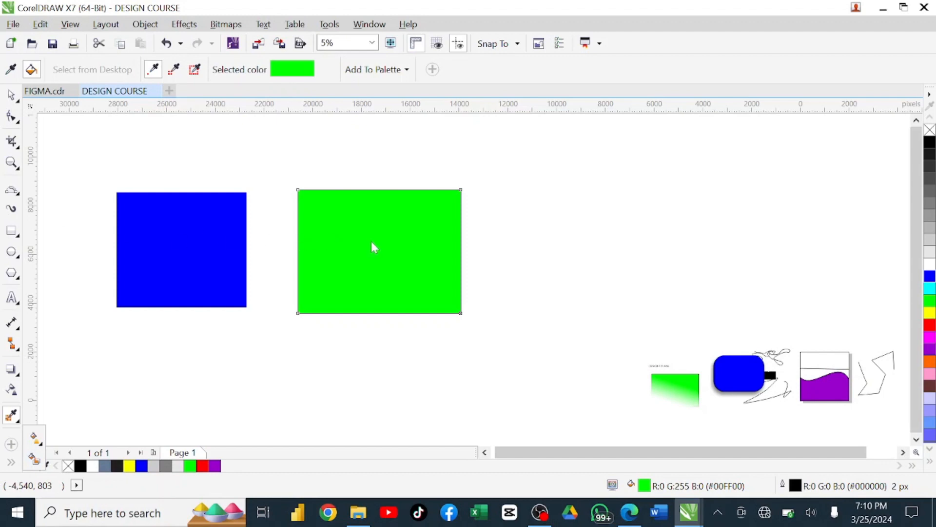
left_click(372, 43)
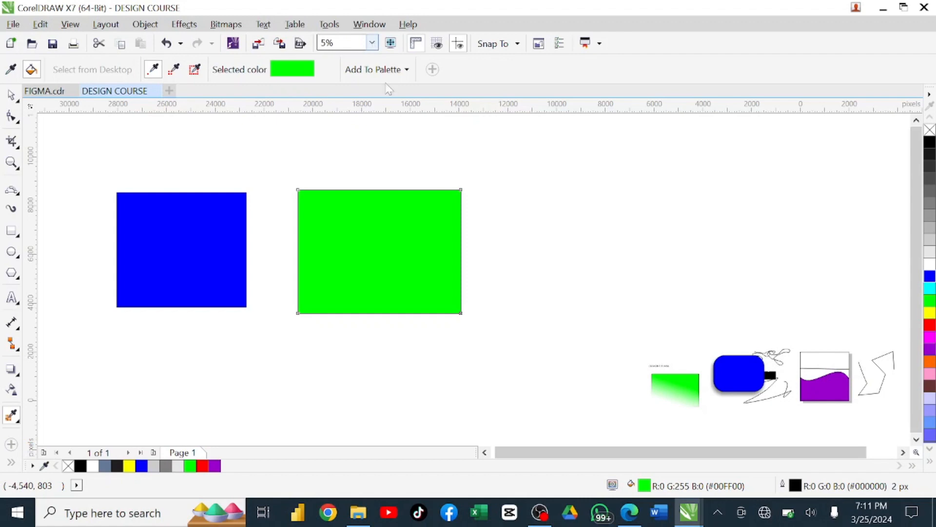
Apply the sampled green to the blue rounded rectangle with the drop shadow, and return to the Pick tool
left_click(558, 456)
left_click_drag(559, 457, 642, 454)
scroll(775, 399, "up", 3)
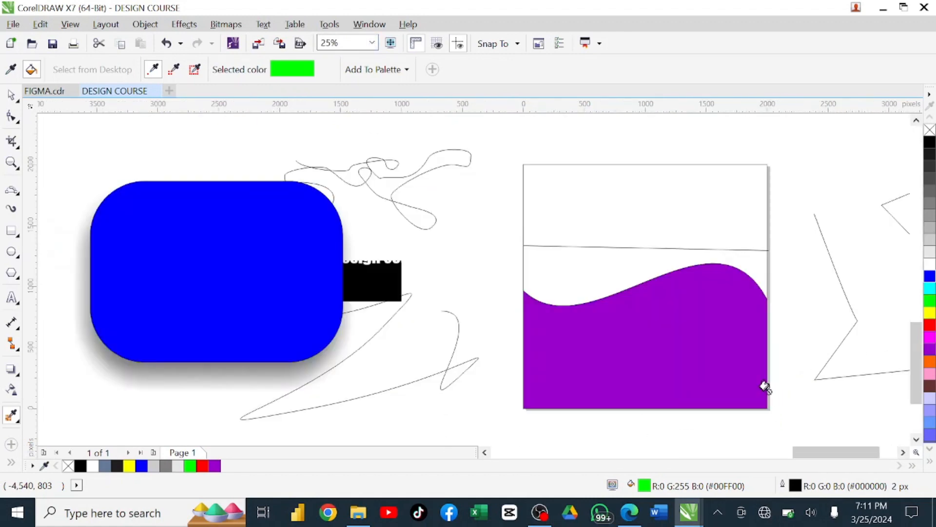
left_click(236, 261)
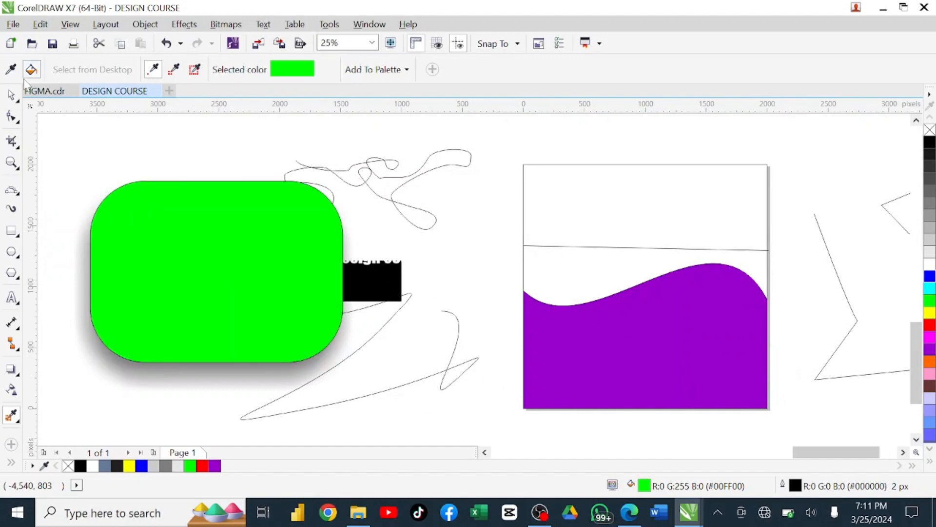
left_click(11, 95)
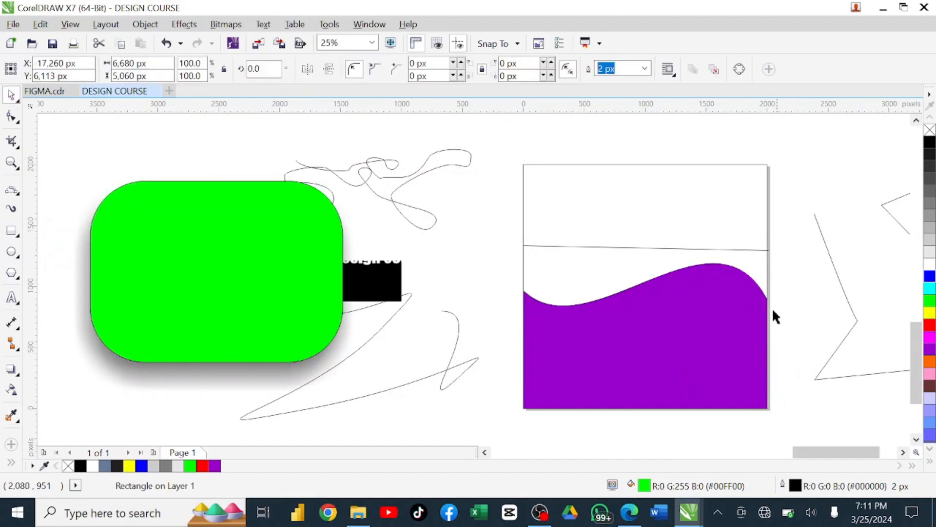
scroll(761, 327, "up", 2)
scroll(762, 327, "down", 2)
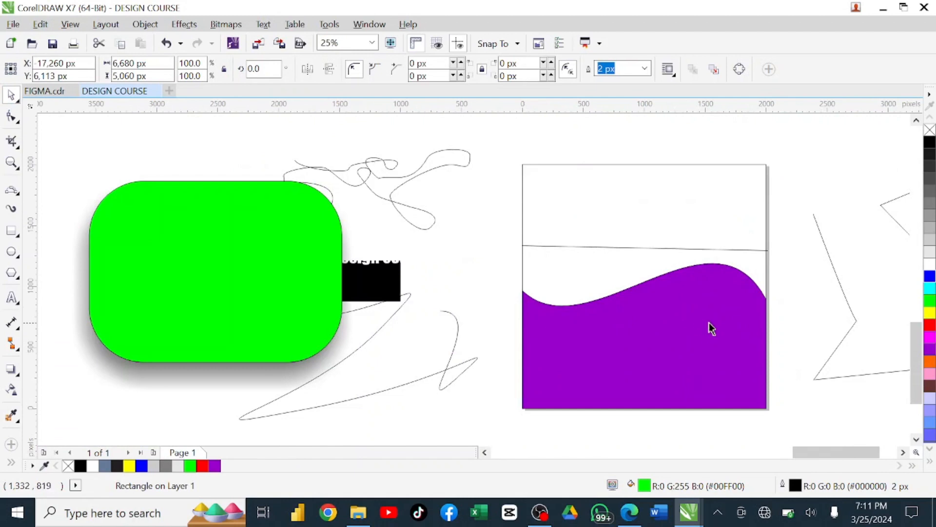
Smart Fill the empty page area above the purple wave with blue-grey (C:40 M:20 Y:0 K:40) and a 2 px outline
left_click(10, 462)
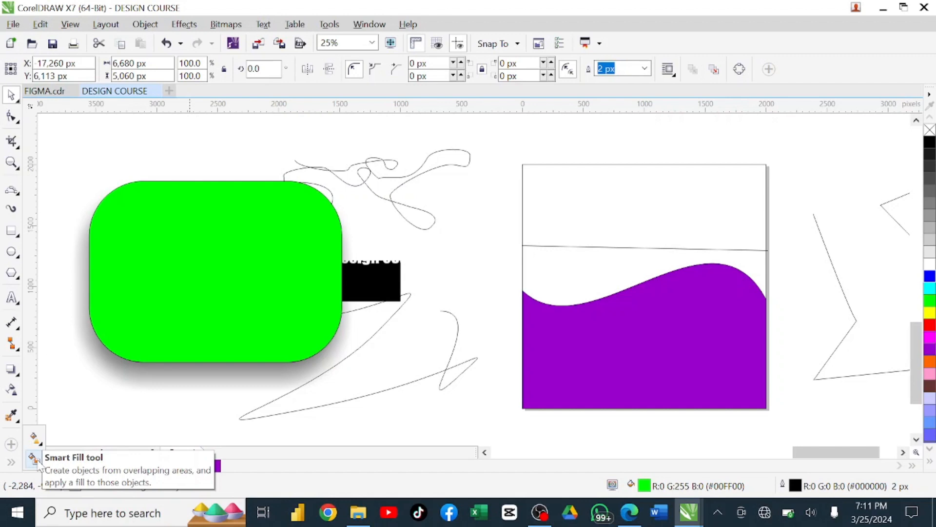
left_click(33, 459)
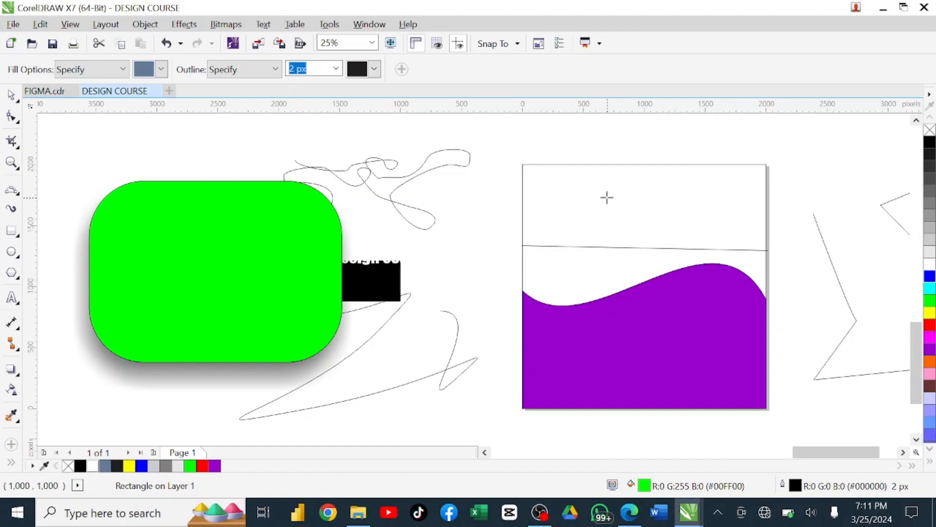
scroll(598, 215, "up", 1)
scroll(595, 224, "down", 1)
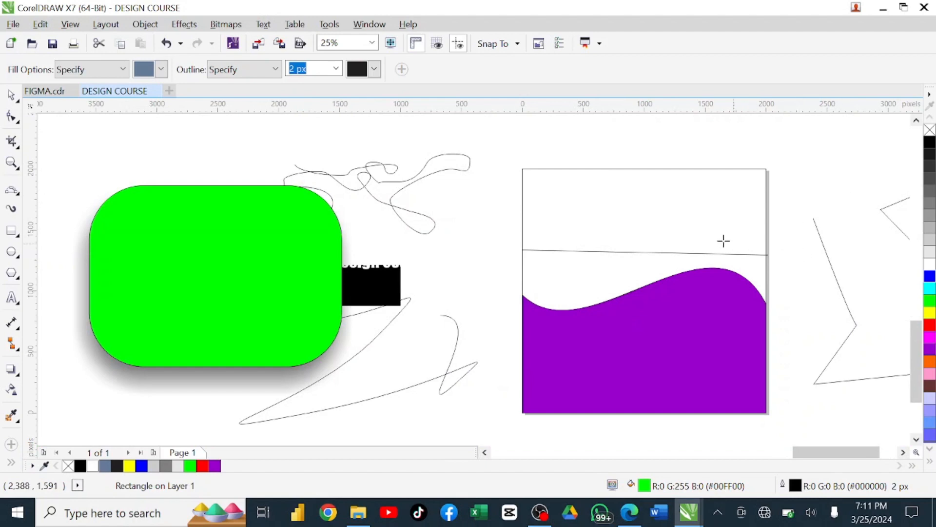
left_click(643, 211)
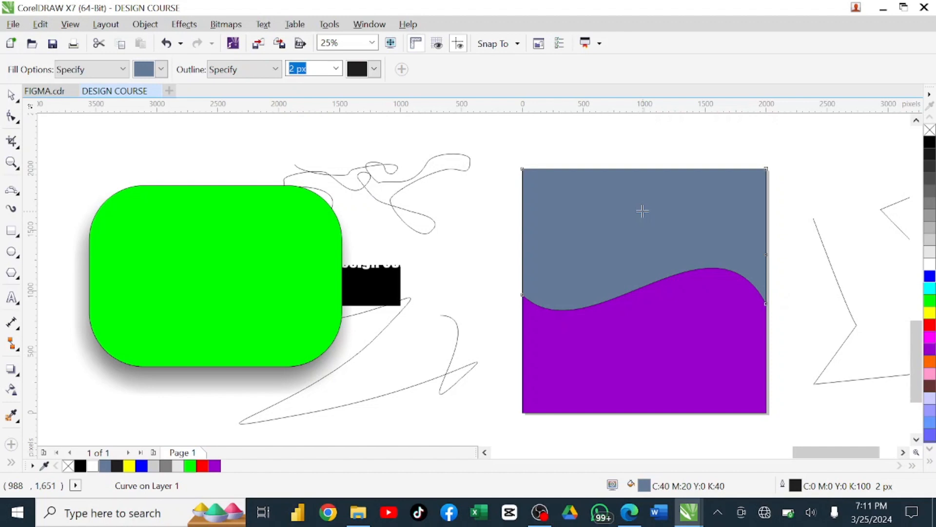
Recolour the smart-filled area above the purple wave, trying white and red and ending with cyan
scroll(625, 224, "up", 4)
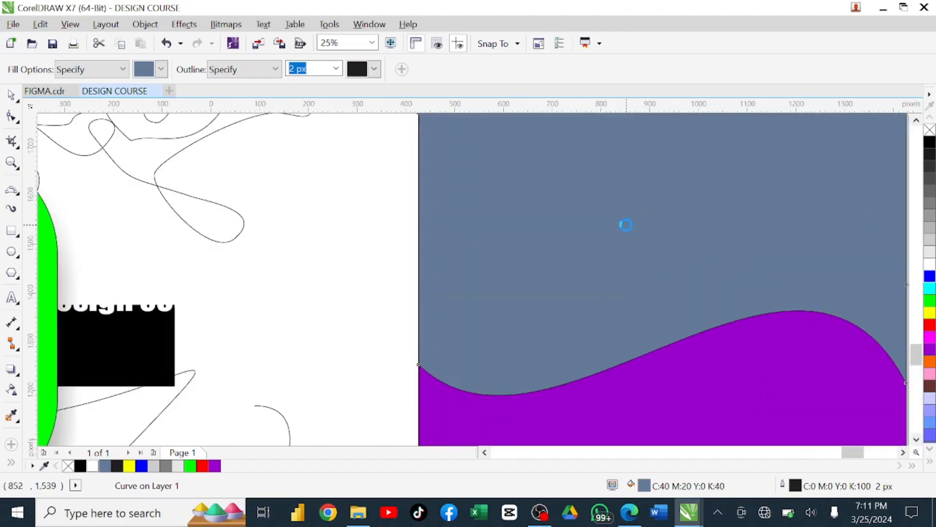
scroll(625, 224, "down", 6)
scroll(702, 246, "up", 4)
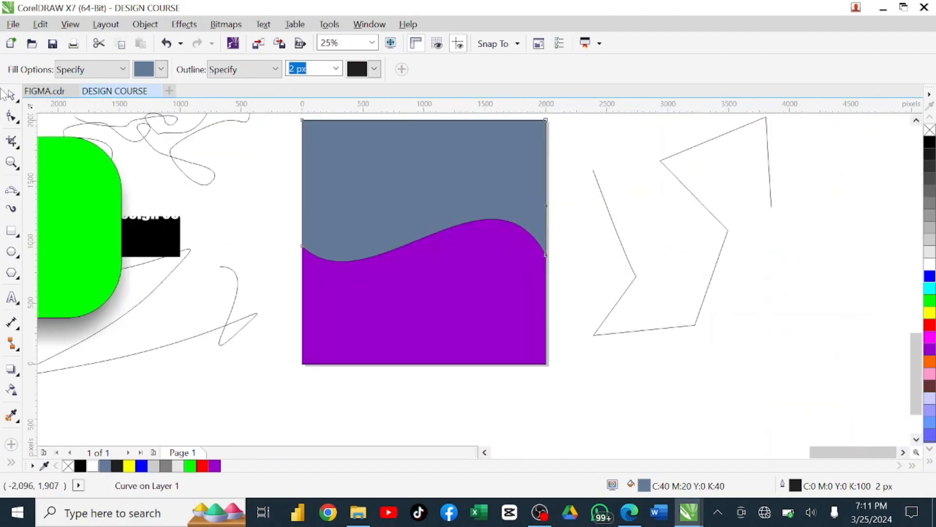
left_click(10, 96)
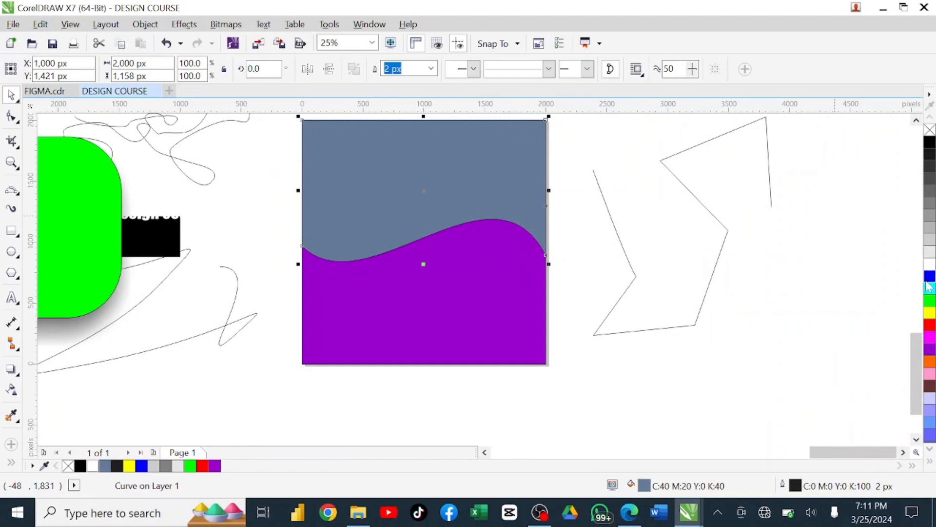
left_click(930, 263)
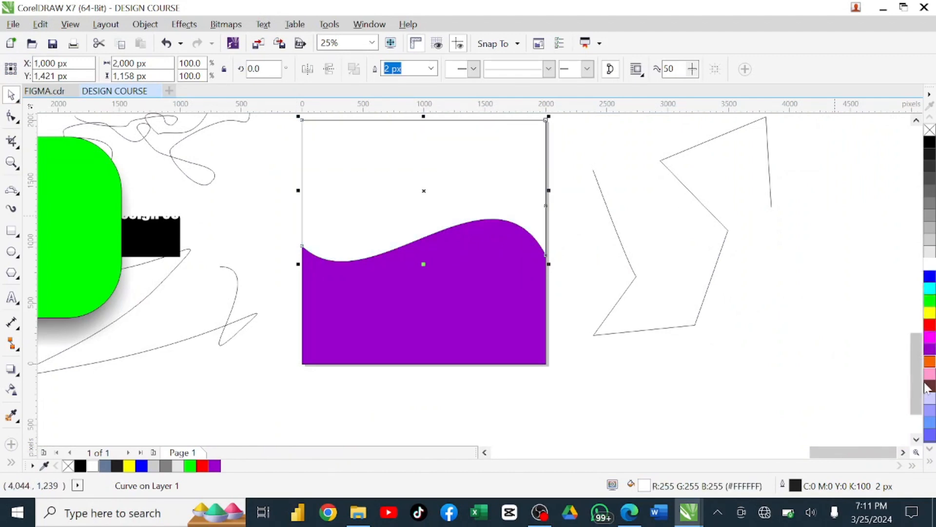
left_click(930, 326)
left_click(930, 289)
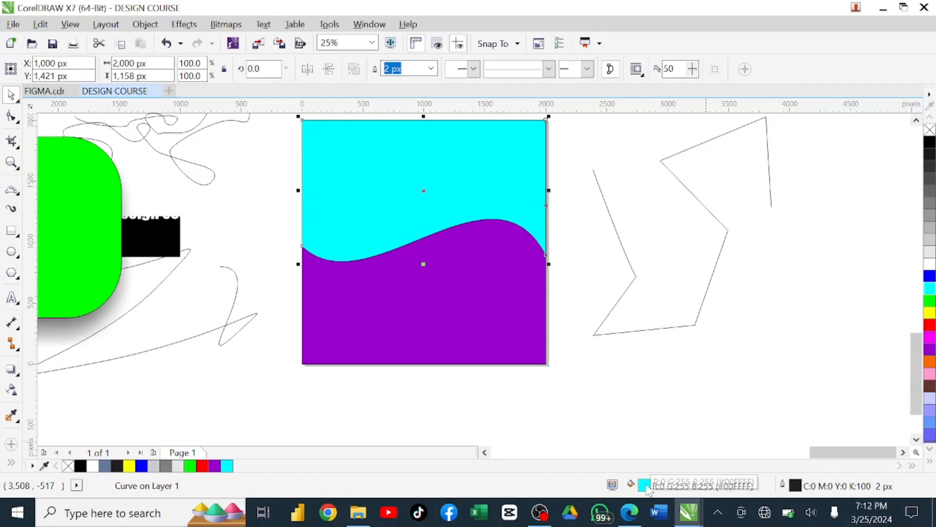
Try a linear cyan-to-white fountain fill with an extra cyan colour node on the upper shape, and discard it
double_click(646, 485)
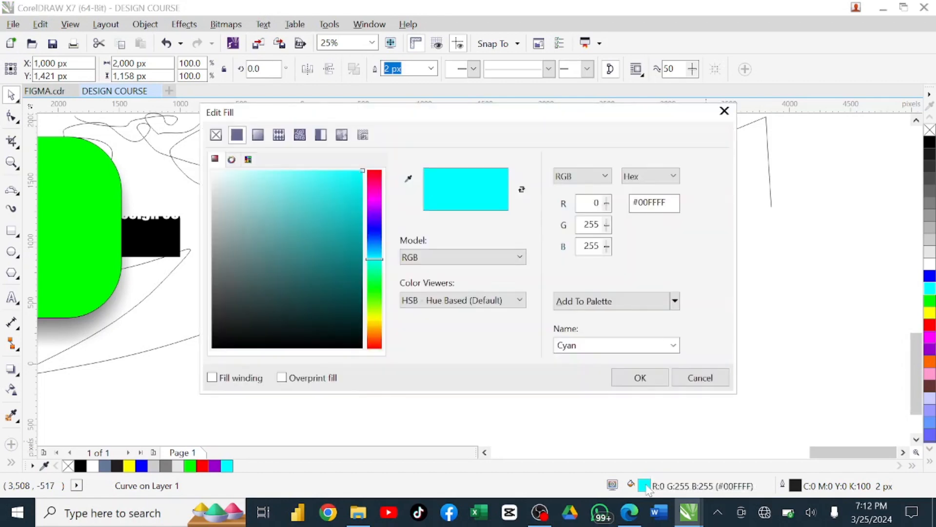
left_click_drag(432, 120, 823, 155)
left_click(651, 173)
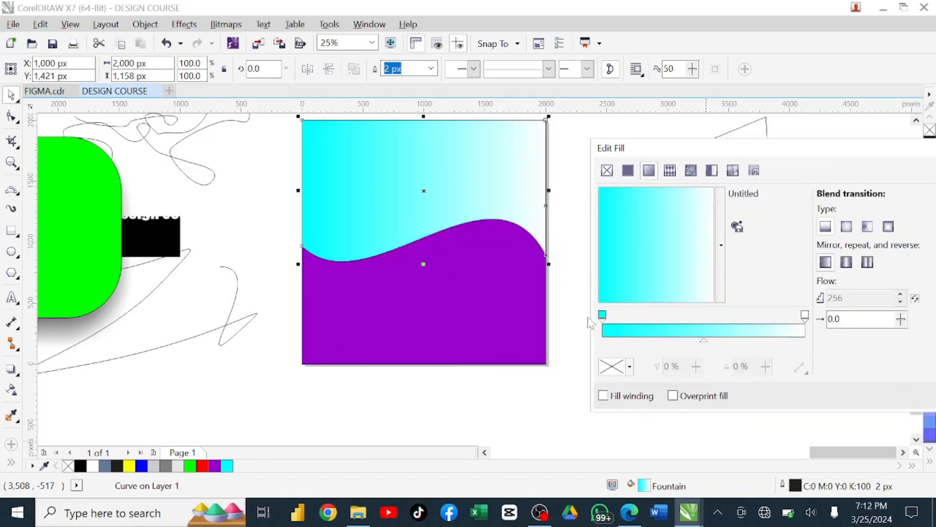
left_click(603, 316)
double_click(684, 332)
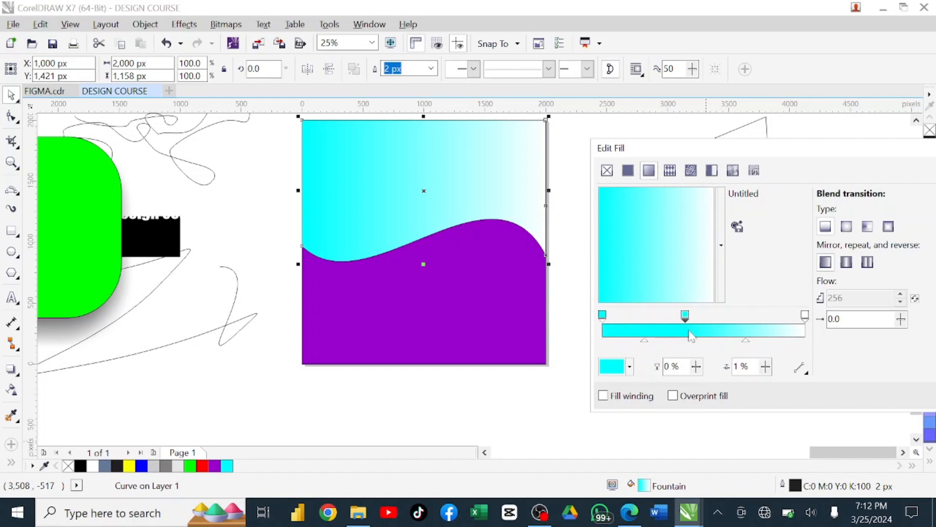
left_click(602, 317)
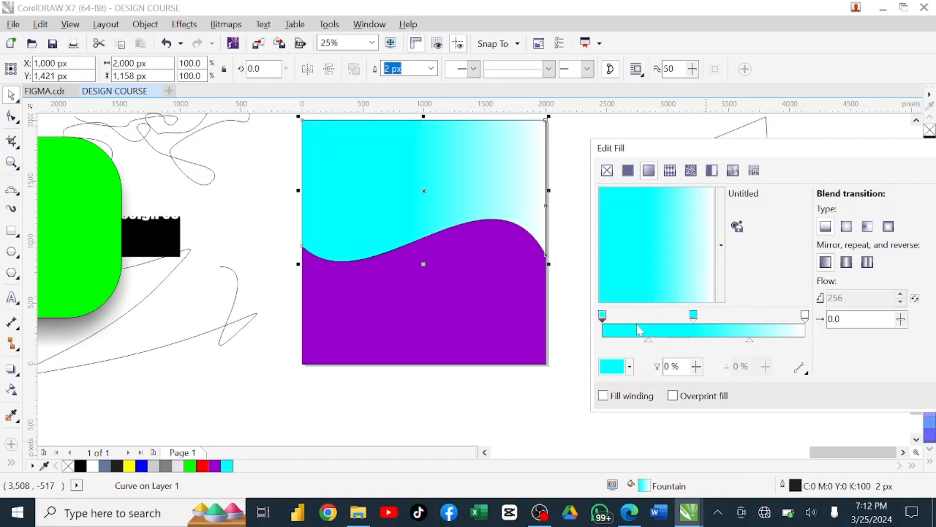
left_click_drag(762, 152, 461, 163)
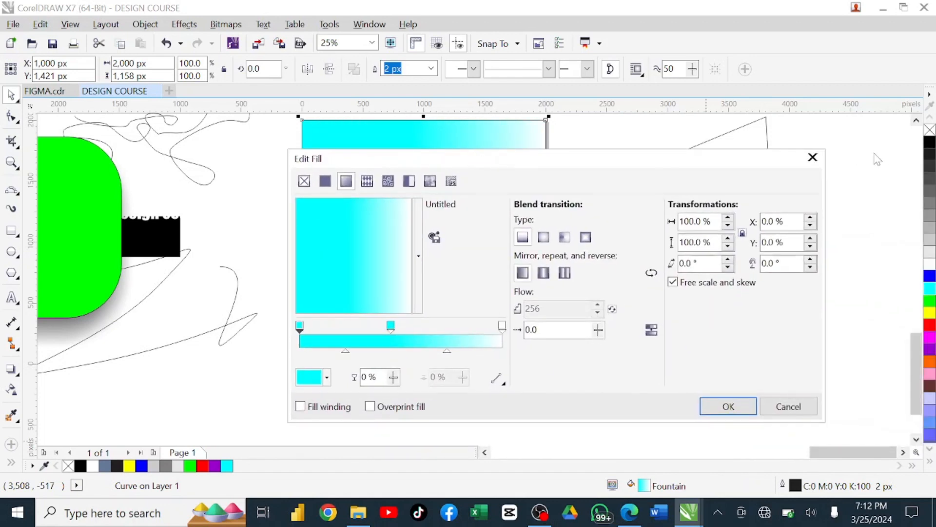
left_click(818, 163)
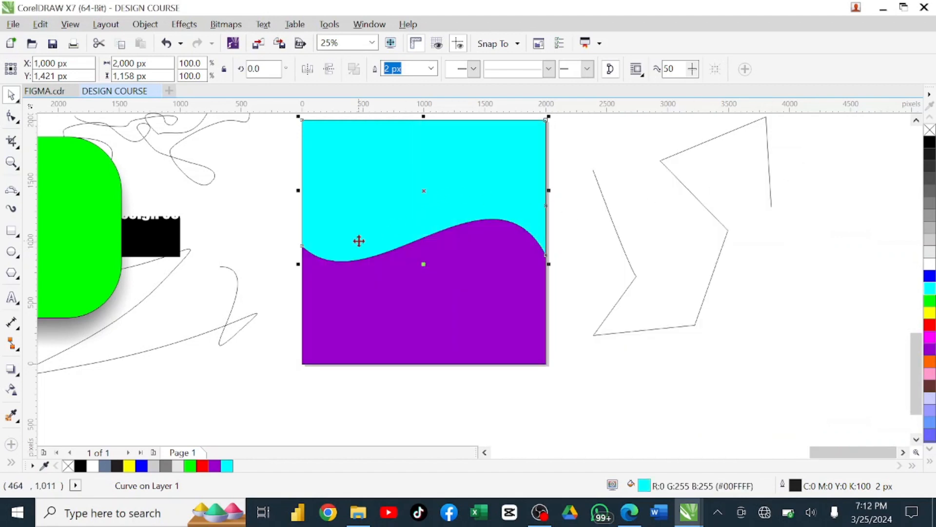
scroll(357, 240, "up", 1)
scroll(359, 241, "down", 3)
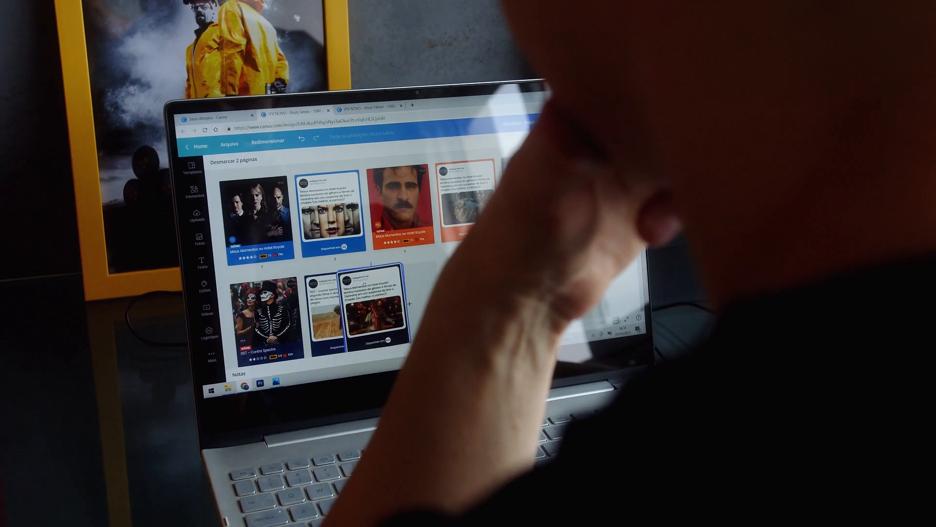
left_click_drag(370, 282, 468, 242)
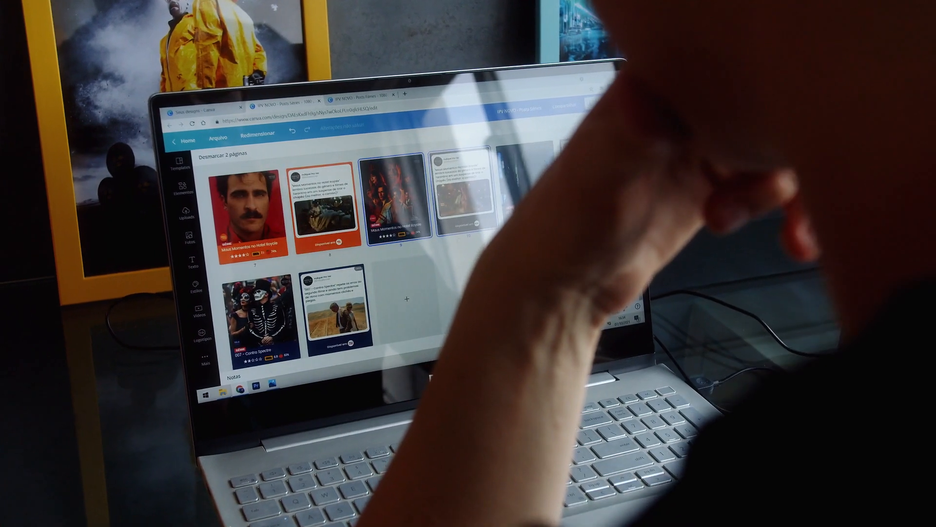